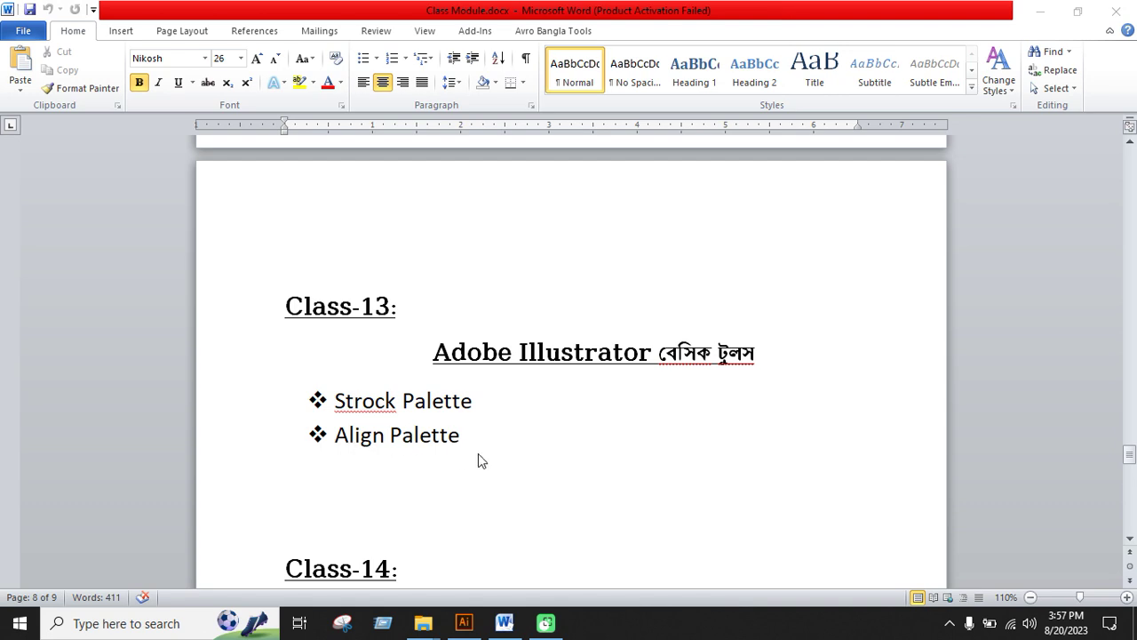
# Step: Leave the Word class notes and bring Class-12.ai up in Illustrator
pyautogui.click(463, 622)
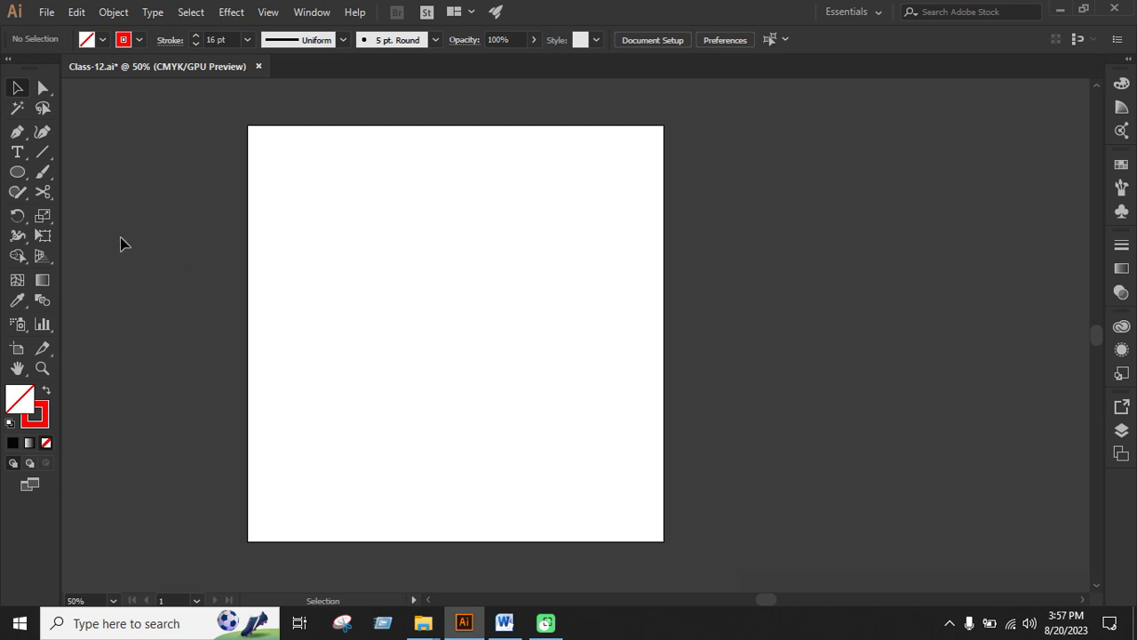
# Step: Draw a small red square with no outline near the artboard's top-left corner
pyautogui.rightClick(18, 173)
pyautogui.press('Escape')
pyautogui.press('m')
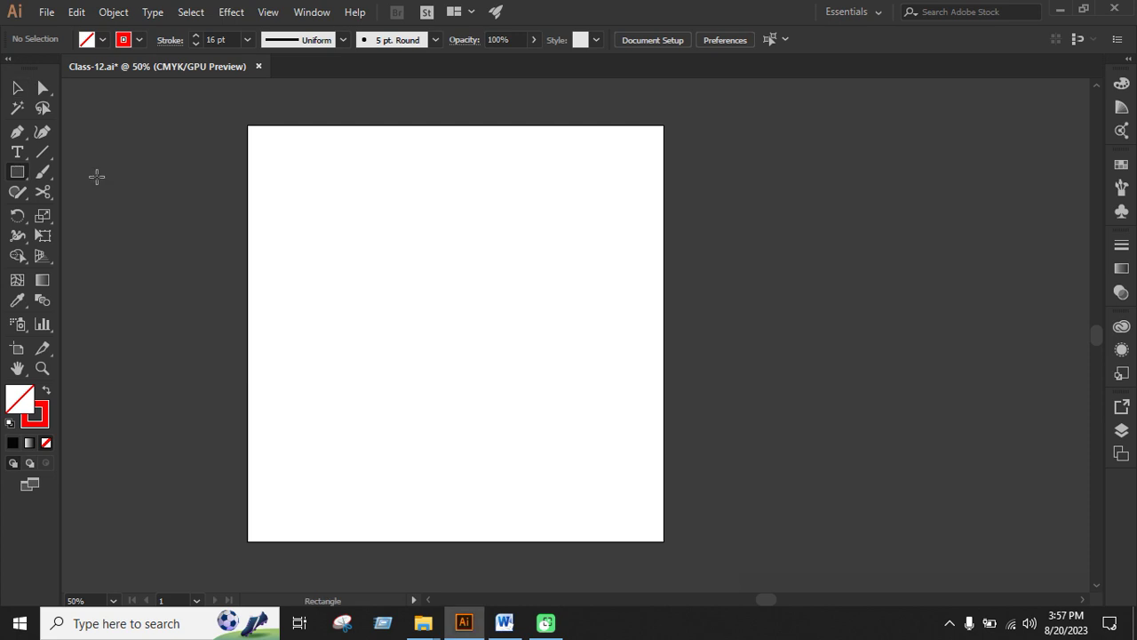
pyautogui.click(46, 392)
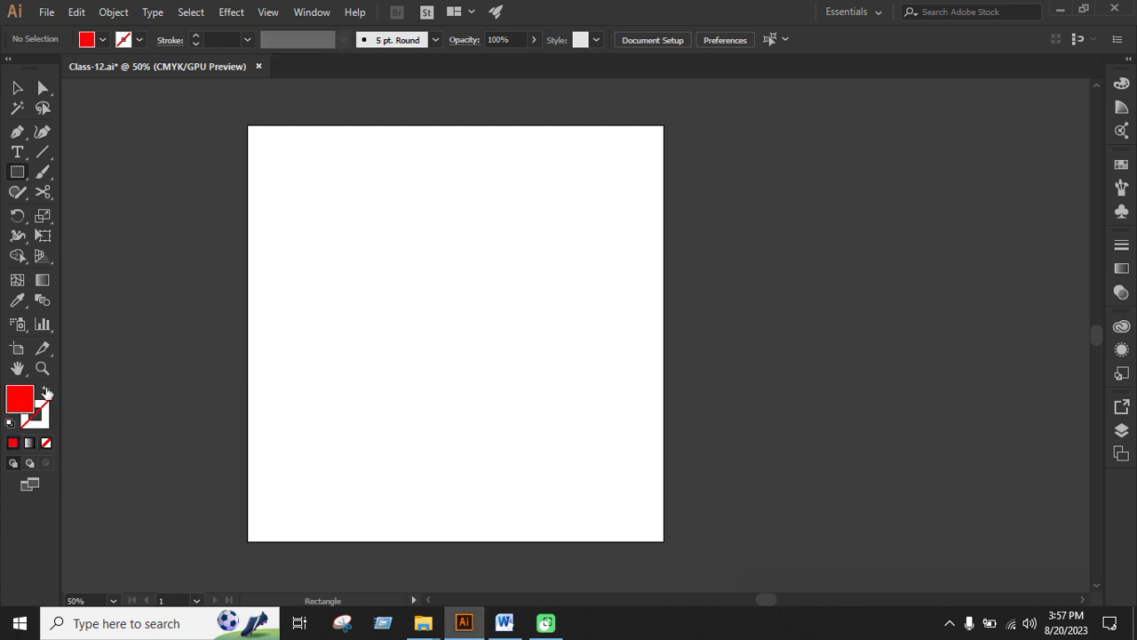
pyautogui.moveTo(297, 185); pyautogui.dragTo(351, 235)
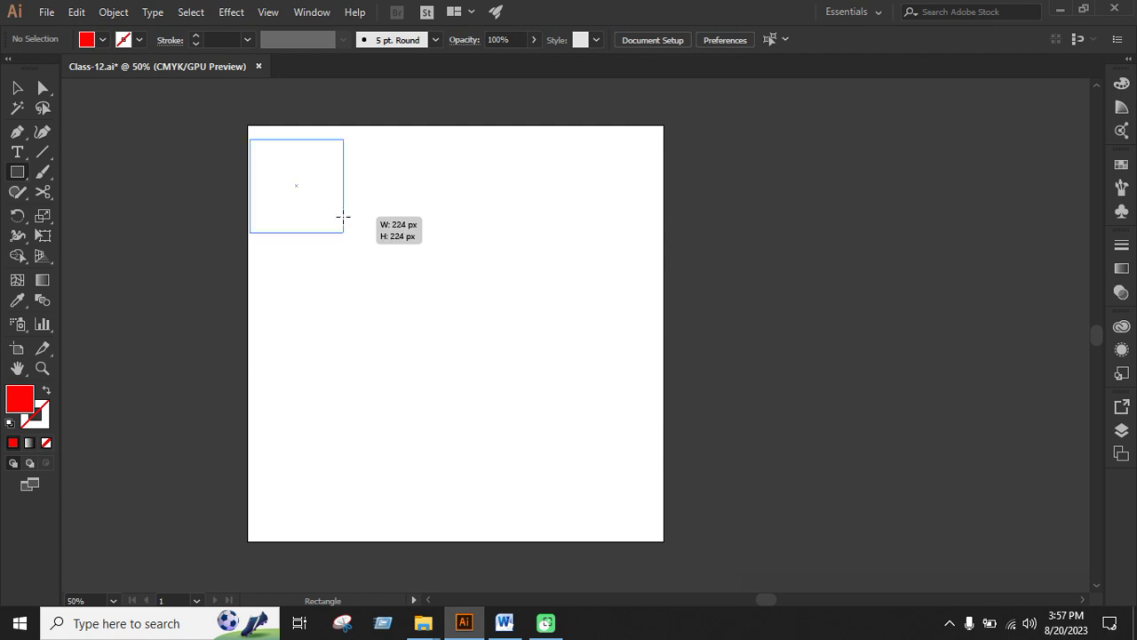
pyautogui.moveTo(352, 236); pyautogui.dragTo(321, 208)
# Step: Duplicate the square twice diagonally, shift all three toward the centre, and select them
pyautogui.click(17, 87)
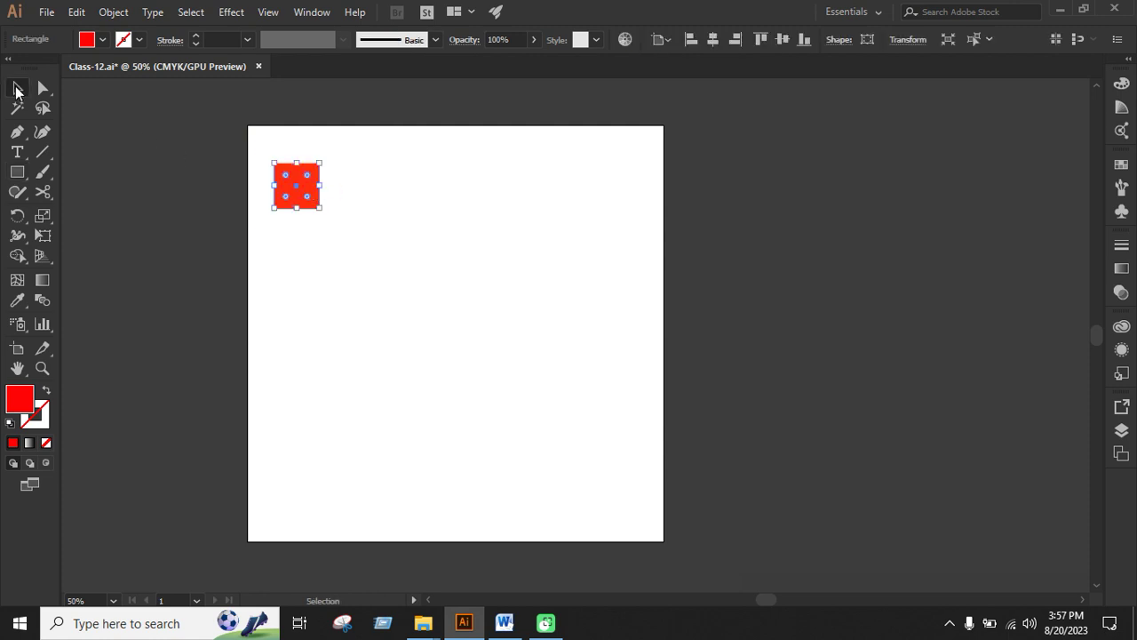
pyautogui.click(382, 221)
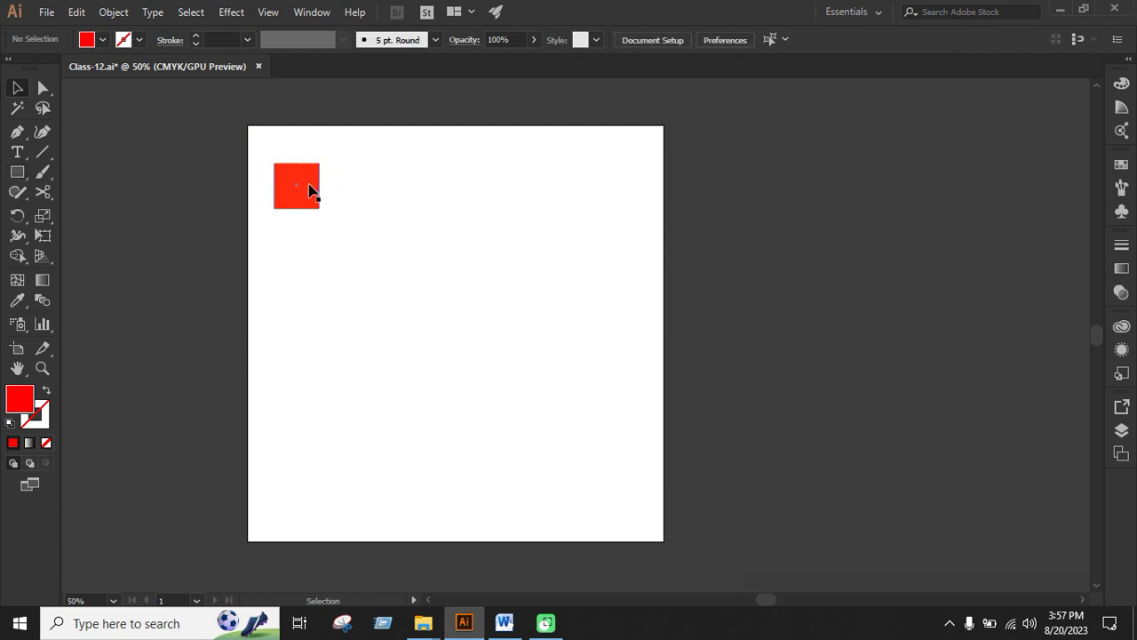
pyautogui.moveTo(313, 187)
pyautogui.mouseDown()
pyautogui.moveTo(392, 298)
pyautogui.moveTo(383, 305)
pyautogui.moveTo(481, 399)
pyautogui.moveTo(521, 404)
pyautogui.mouseUp()
pyautogui.click(454, 355)
pyautogui.moveTo(275, 147); pyautogui.dragTo(530, 442)
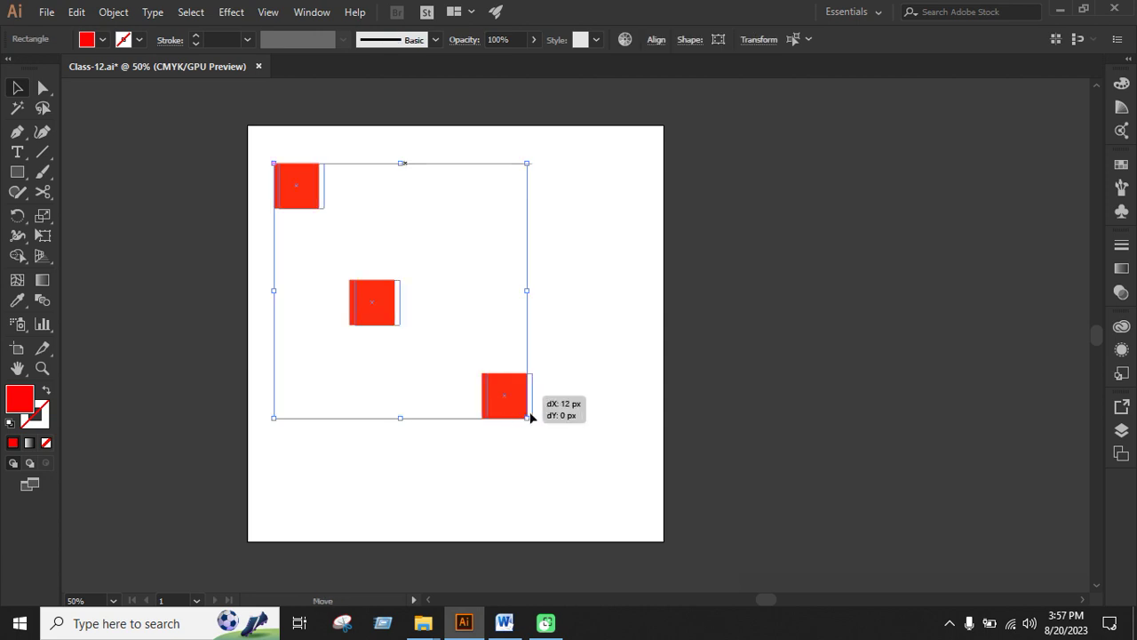
pyautogui.moveTo(504, 393); pyautogui.dragTo(567, 432)
pyautogui.click(639, 337)
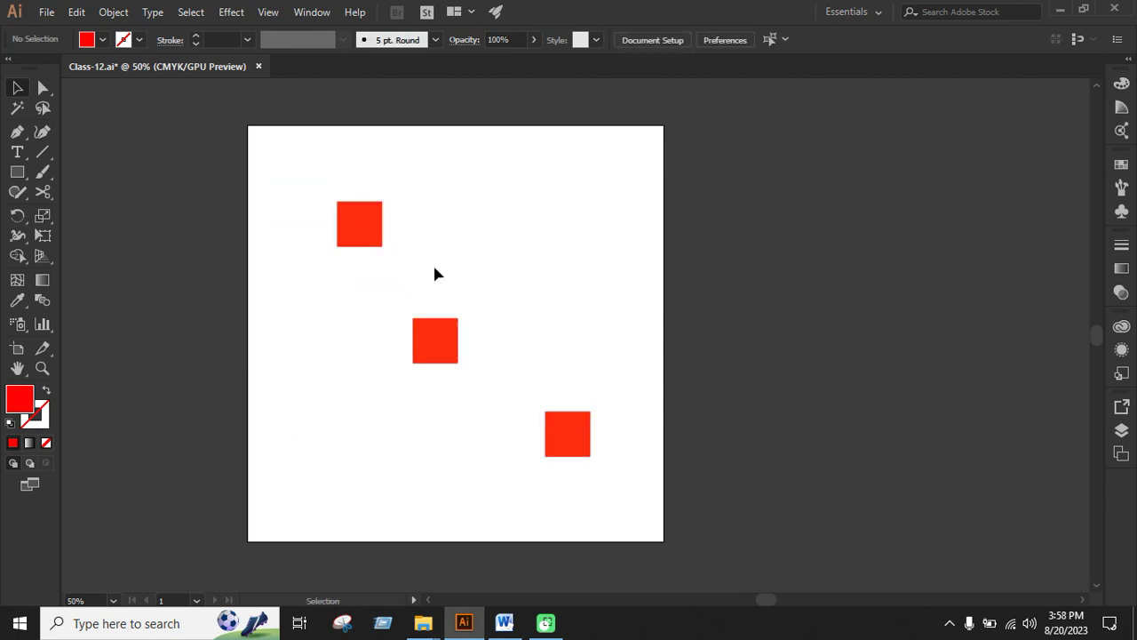
pyautogui.moveTo(315, 134); pyautogui.dragTo(610, 486)
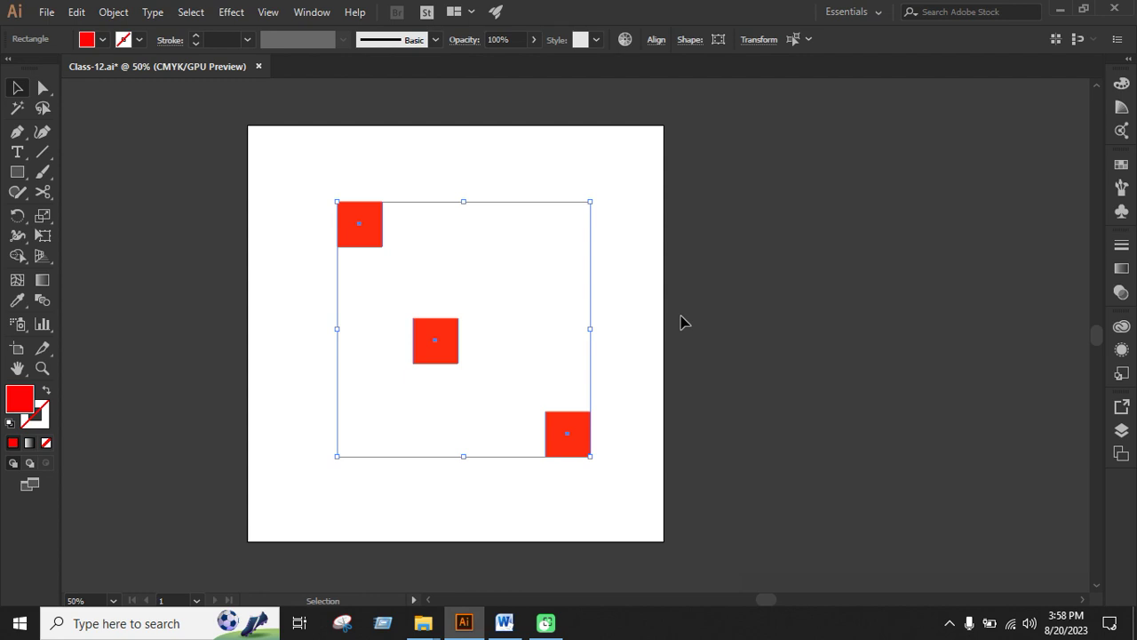
pyautogui.click(313, 13)
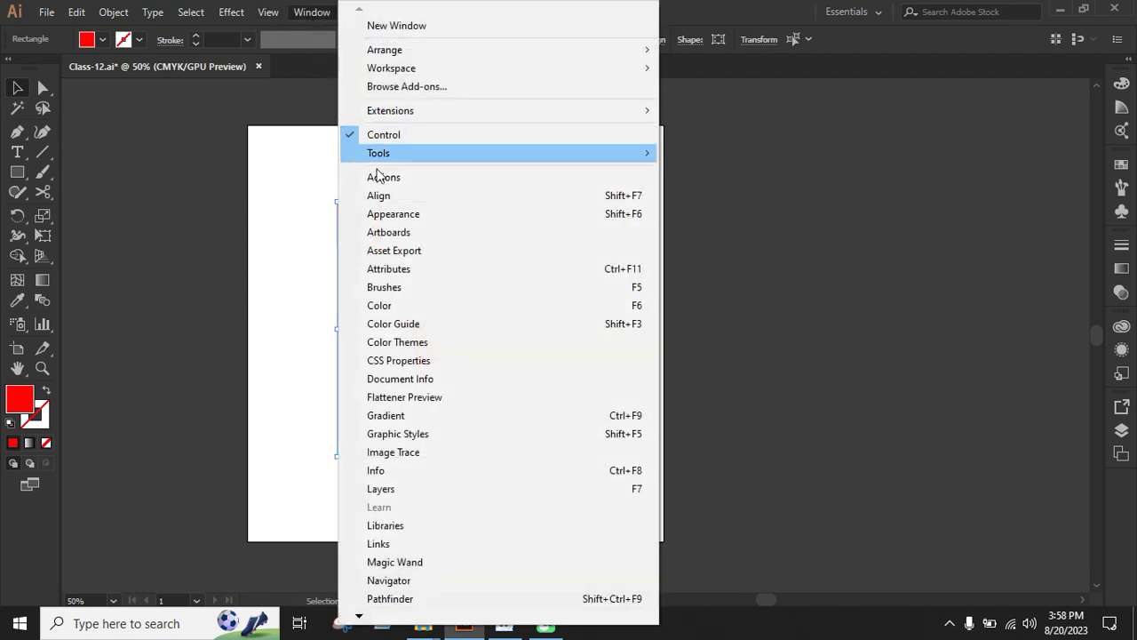
pyautogui.click(381, 195)
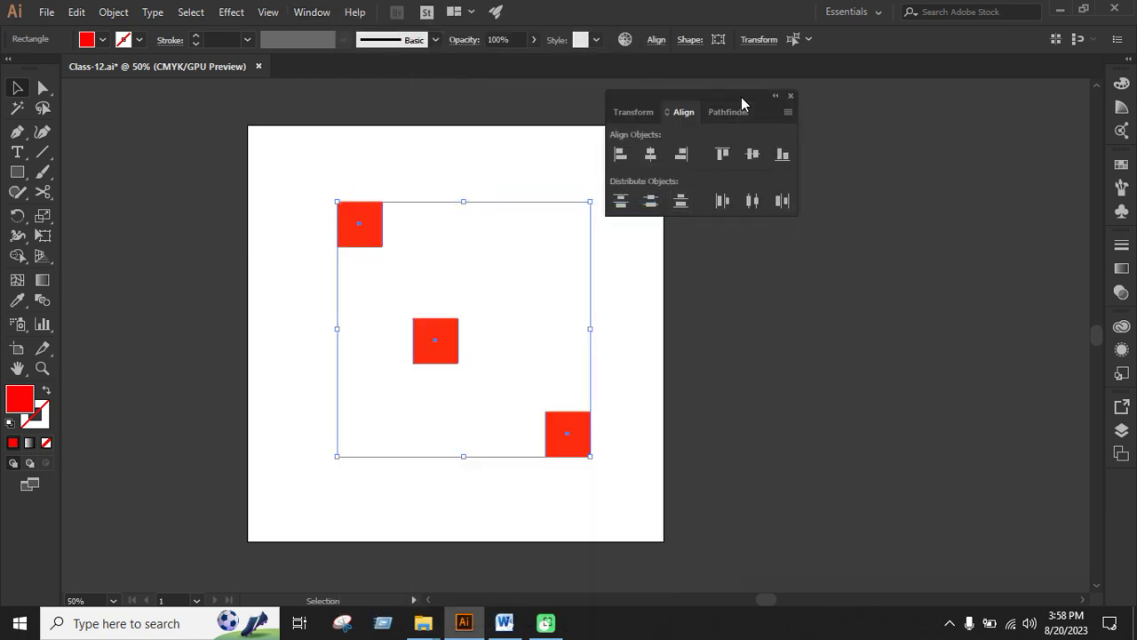
pyautogui.moveTo(741, 97); pyautogui.dragTo(957, 161)
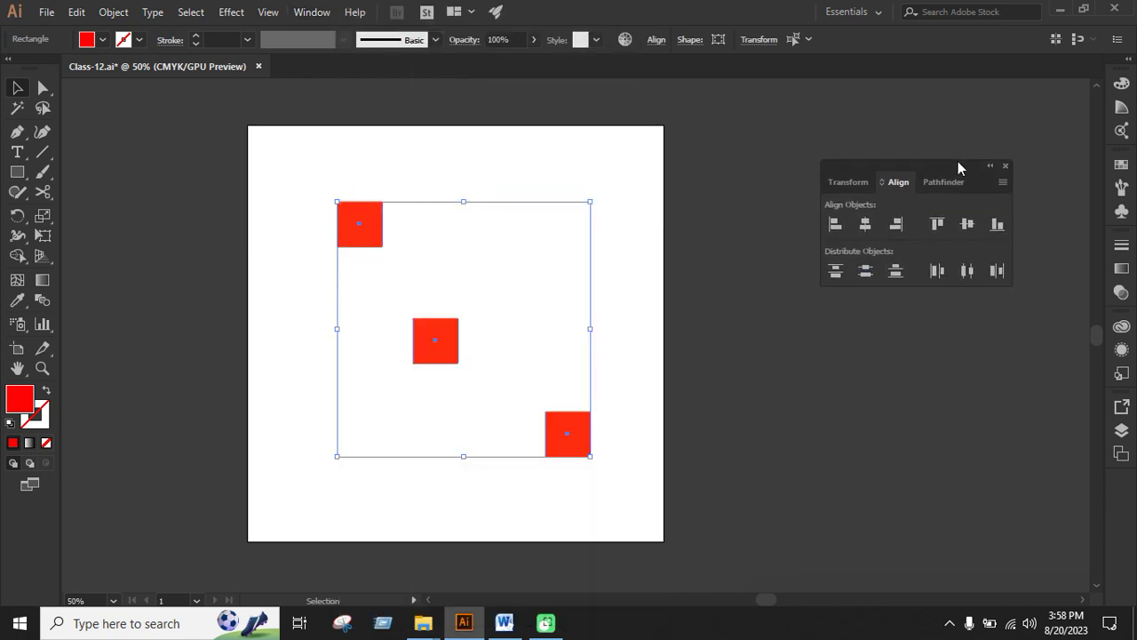
pyautogui.click(1005, 167)
pyautogui.click(323, 161)
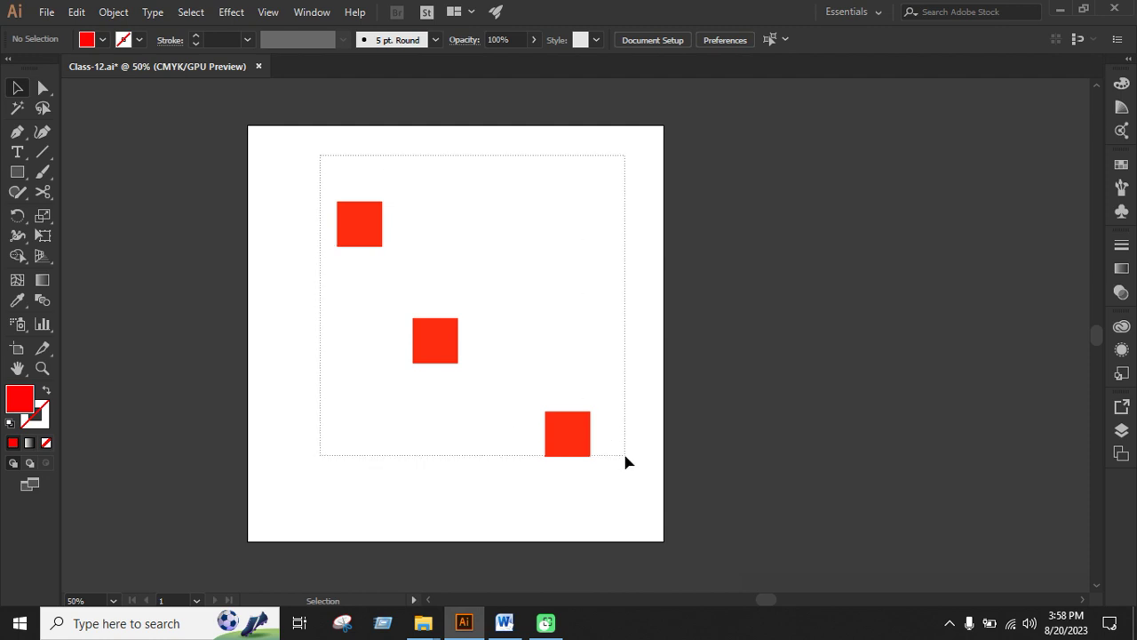
pyautogui.moveTo(625, 462); pyautogui.dragTo(626, 458)
pyautogui.click(656, 40)
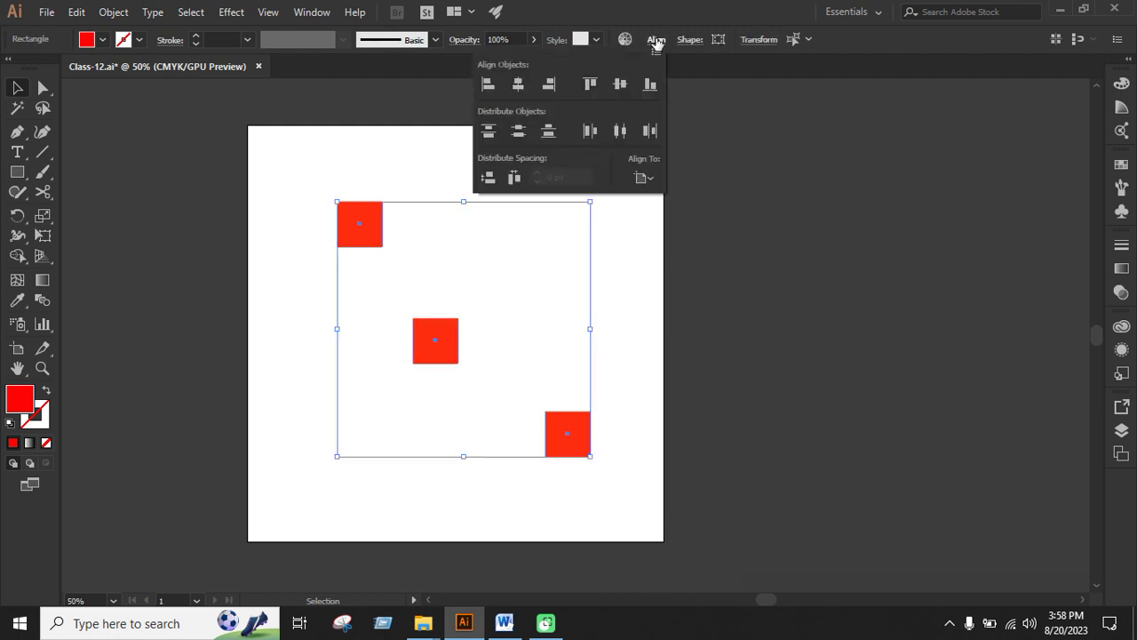
pyautogui.click(760, 307)
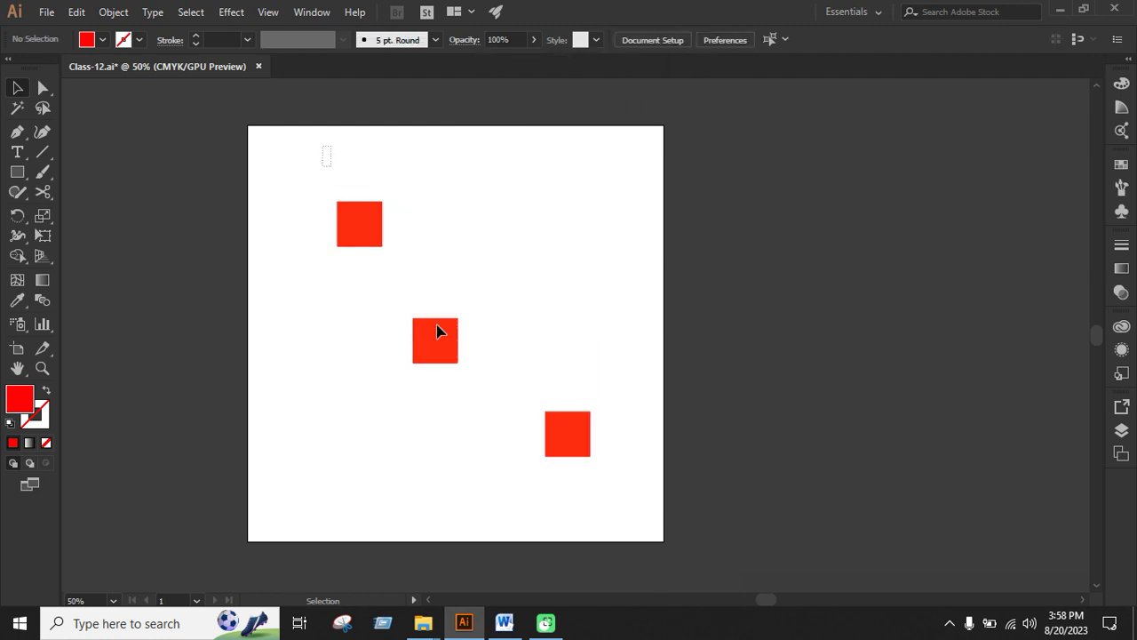
pyautogui.hotkey('ctrl', 'a')
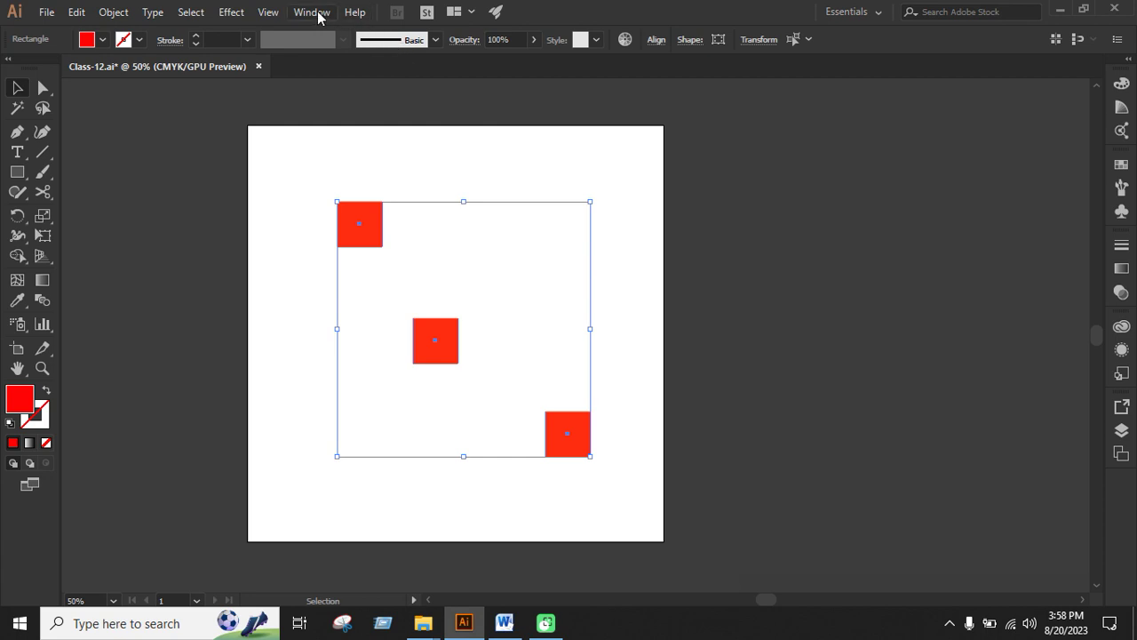
pyautogui.click(322, 16)
pyautogui.click(475, 188)
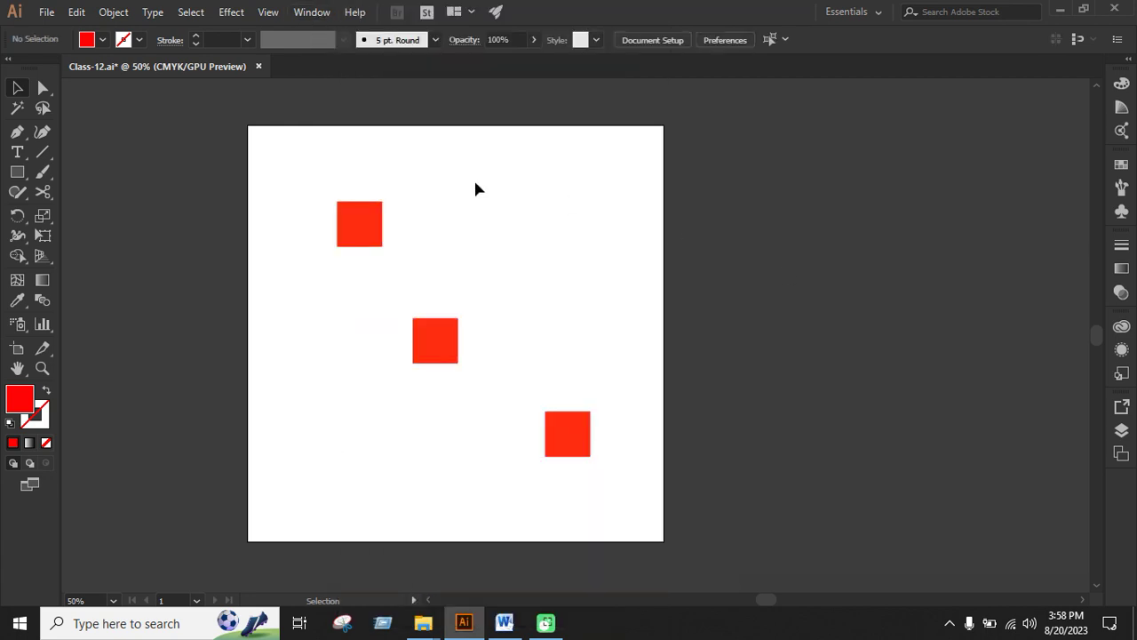
pyautogui.moveTo(335, 145); pyautogui.dragTo(638, 469)
pyautogui.click(656, 41)
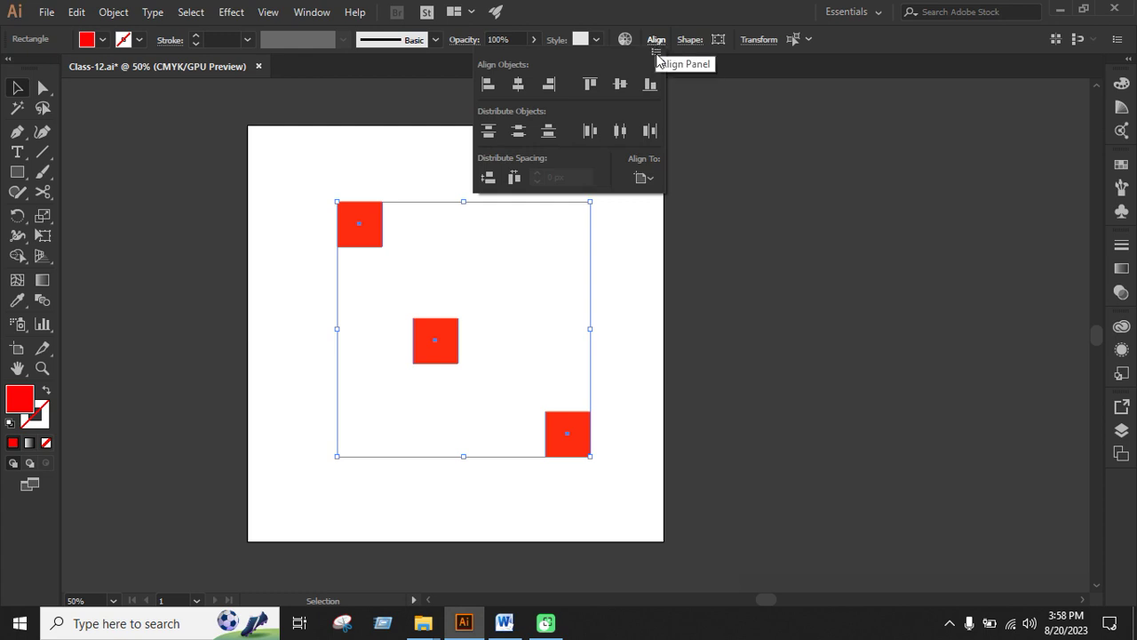
pyautogui.click(636, 364)
# Step: Enlarge the top-left square and delete the two smaller squares
pyautogui.click(377, 235)
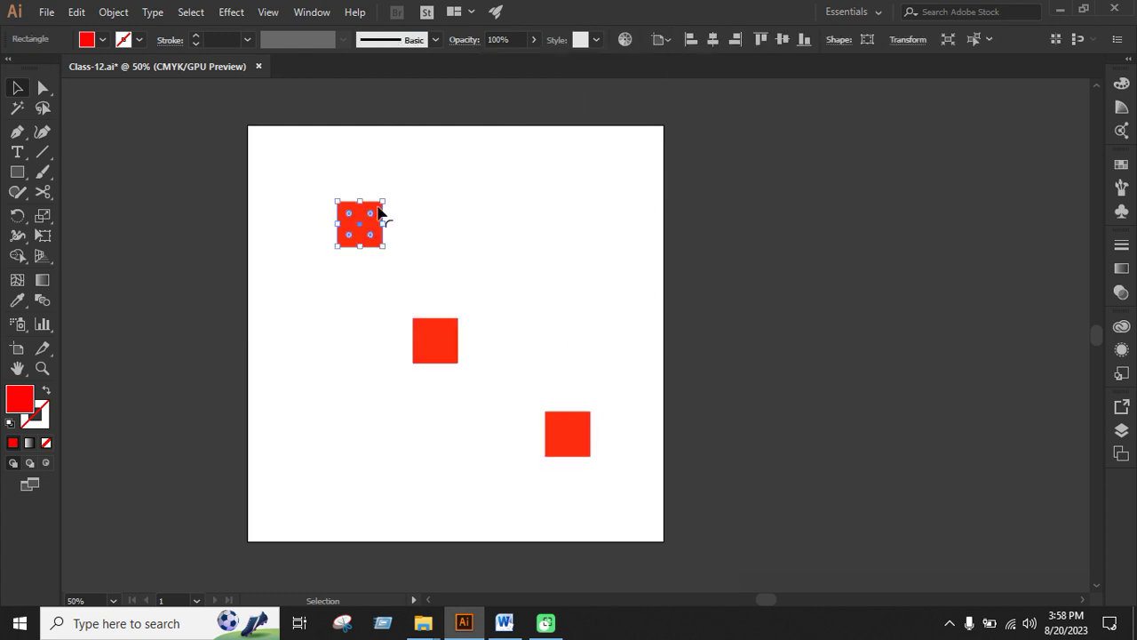
pyautogui.moveTo(387, 199); pyautogui.dragTo(405, 182)
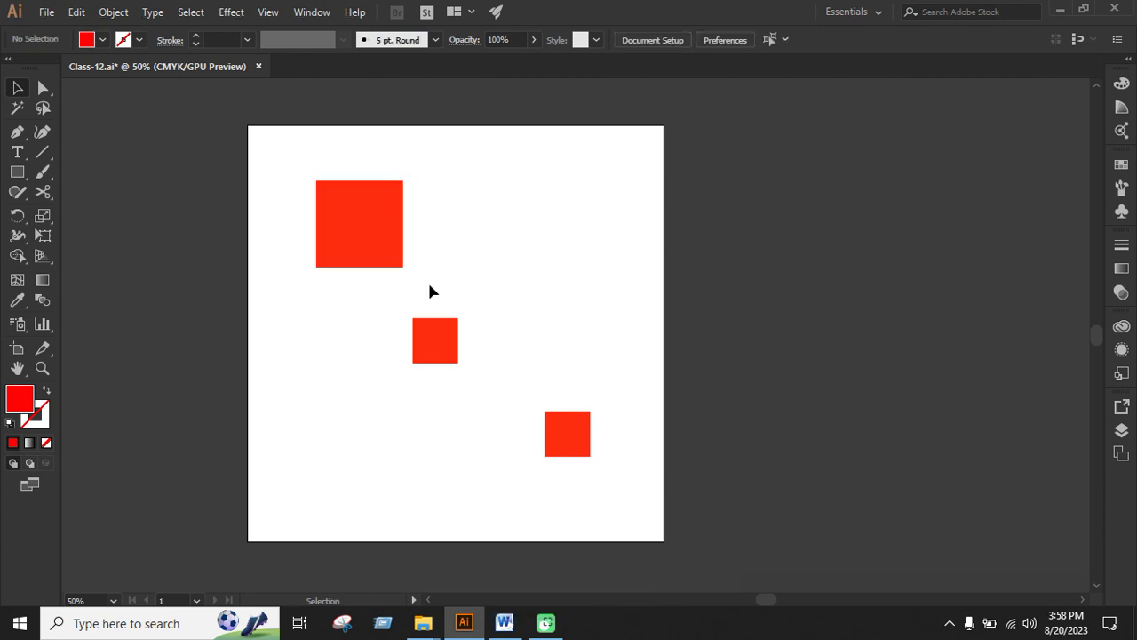
pyautogui.moveTo(427, 284); pyautogui.dragTo(619, 449)
pyautogui.press('BackSpace')
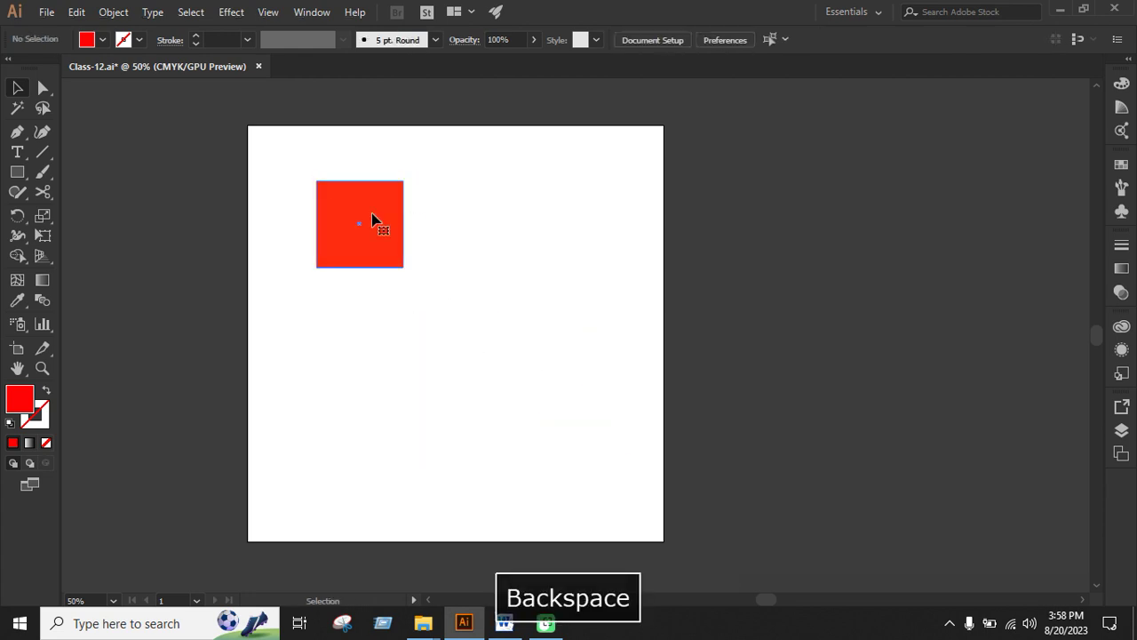
# Step: Resize the remaining square, copy it twice diagonally down-right, and select all three
pyautogui.click(376, 222)
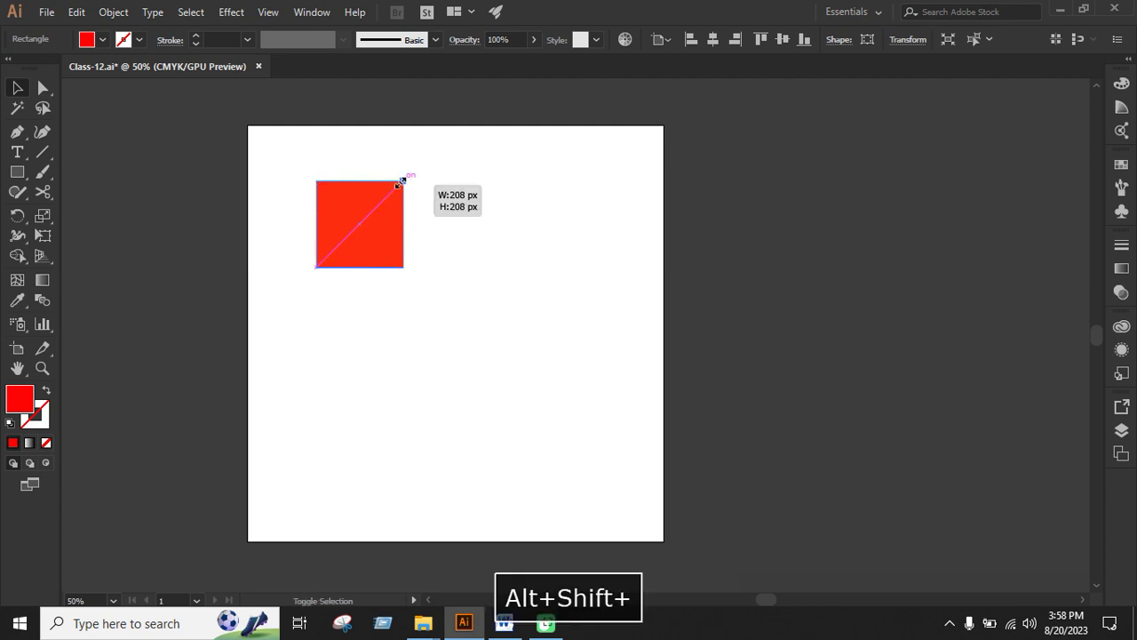
pyautogui.moveTo(404, 180)
pyautogui.mouseDown()
pyautogui.moveTo(394, 190)
pyautogui.moveTo(437, 341)
pyautogui.moveTo(475, 328)
pyautogui.moveTo(573, 437)
pyautogui.mouseUp()
pyautogui.click(640, 286)
pyautogui.moveTo(287, 148)
pyautogui.mouseDown()
pyautogui.moveTo(572, 416)
pyautogui.moveTo(565, 430)
pyautogui.mouseUp()
pyautogui.click(584, 342)
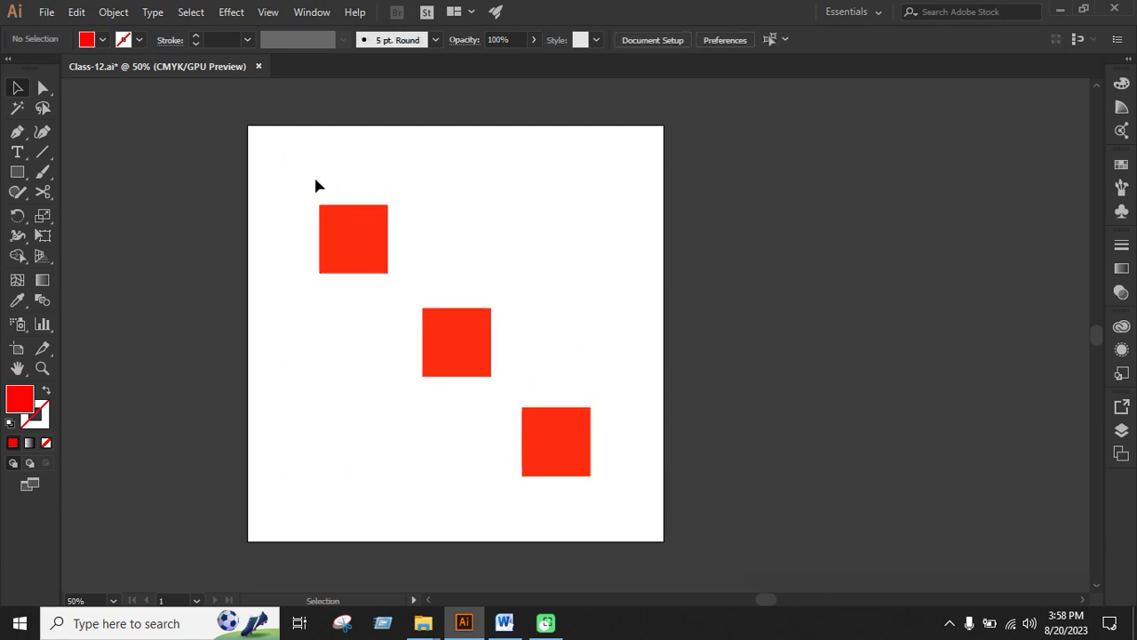
pyautogui.moveTo(315, 184); pyautogui.dragTo(601, 507)
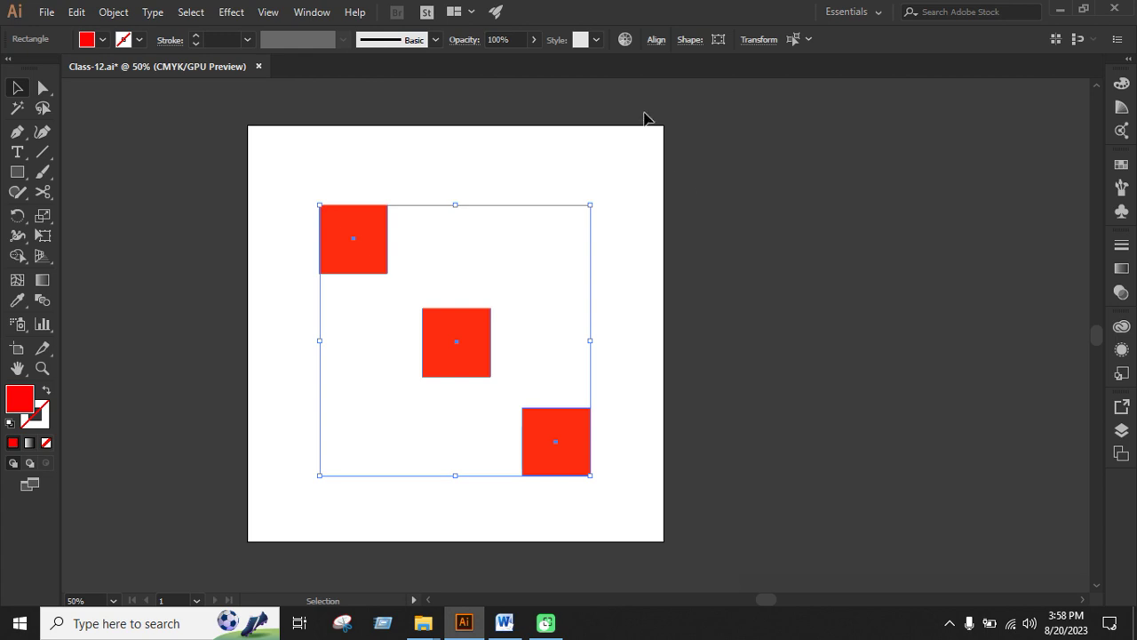
# Step: Open the Align panel from the Window menu and move it beside the artboard
pyautogui.click(658, 41)
pyautogui.click(312, 12)
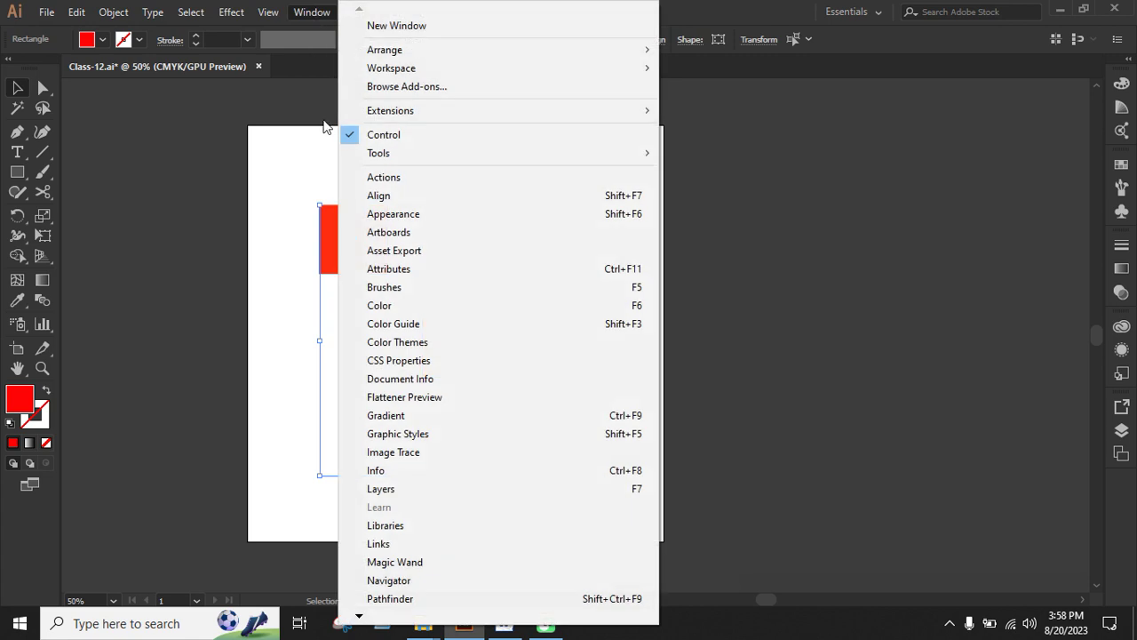
pyautogui.click(394, 197)
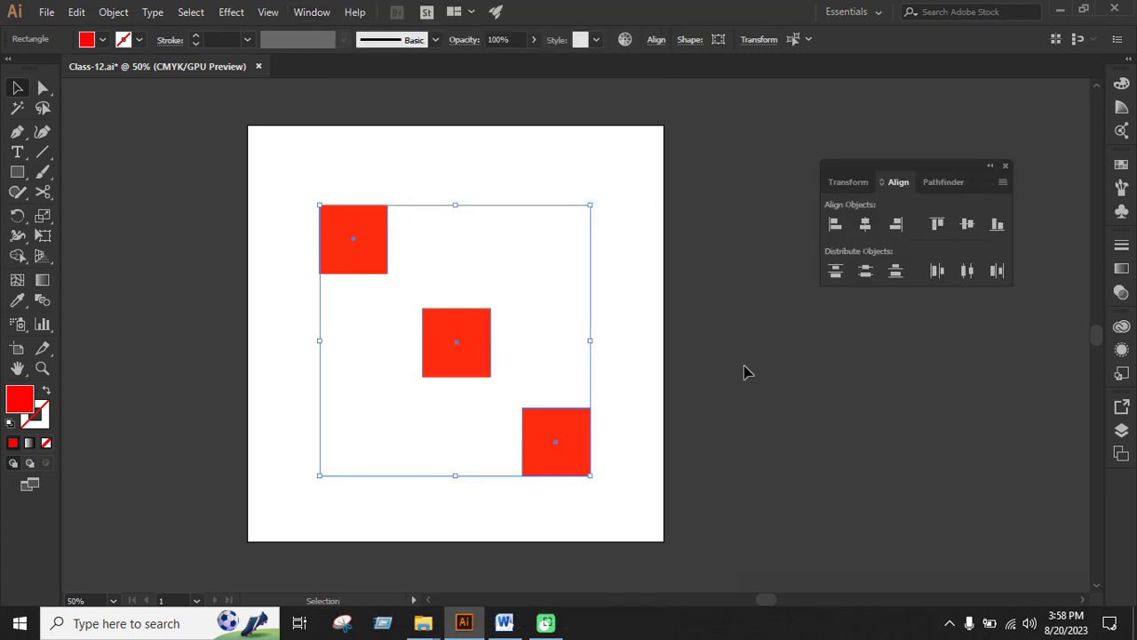
pyautogui.moveTo(937, 165); pyautogui.dragTo(849, 113)
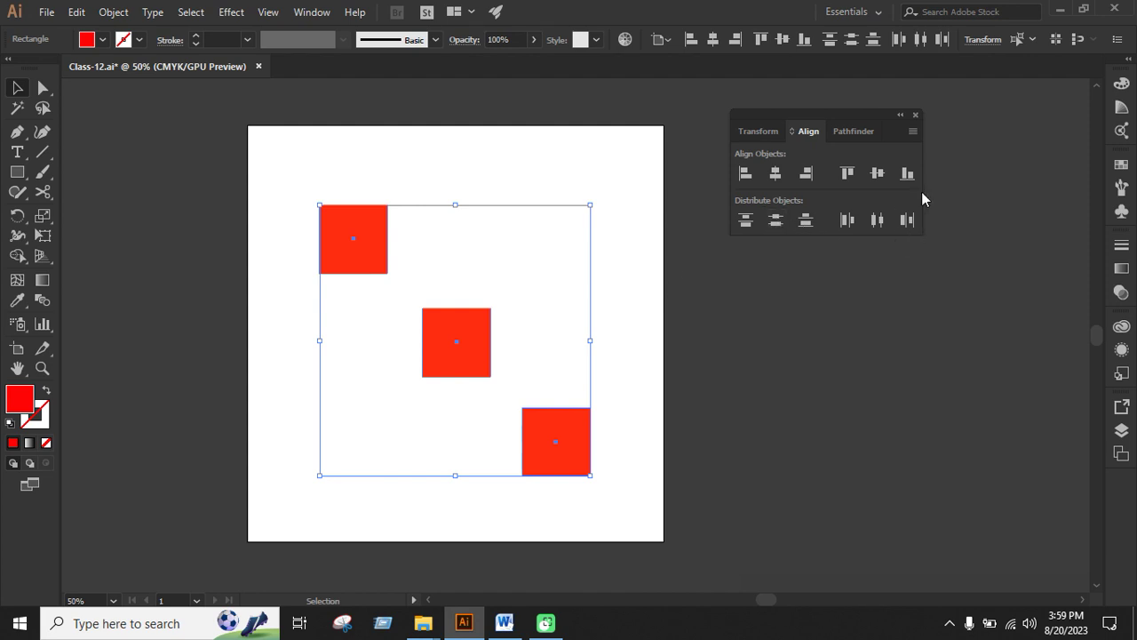
pyautogui.click(670, 40)
# Step: Set the control bar's Align To option to Align to Selection
pyautogui.click(686, 58)
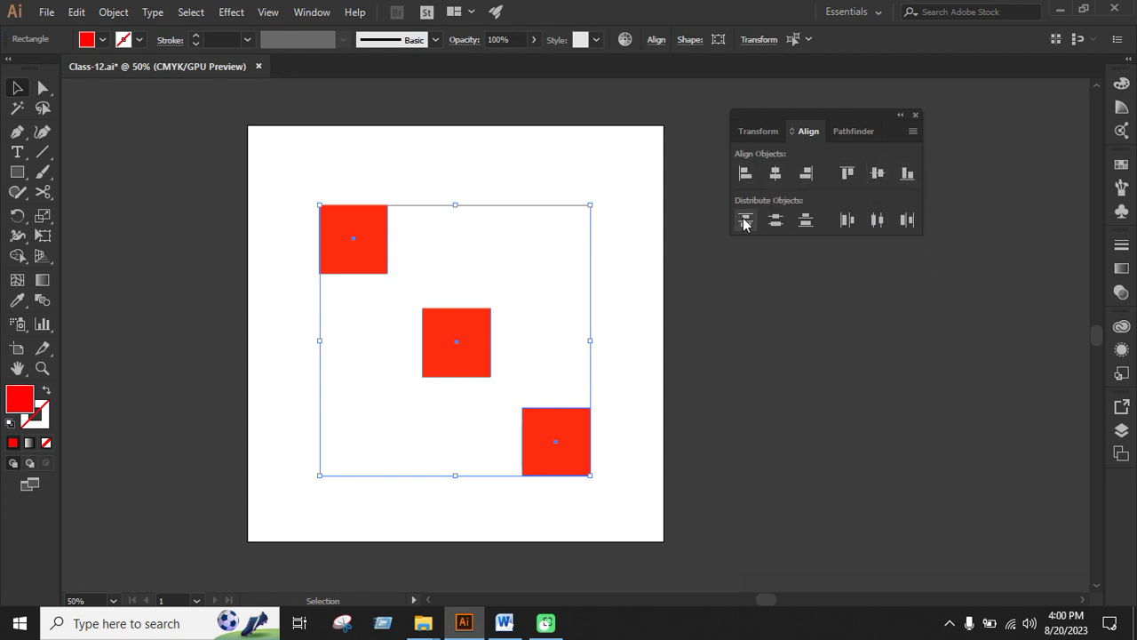
# Step: Stack the three red squares into a vertical column under the top-left one
pyautogui.click(643, 389)
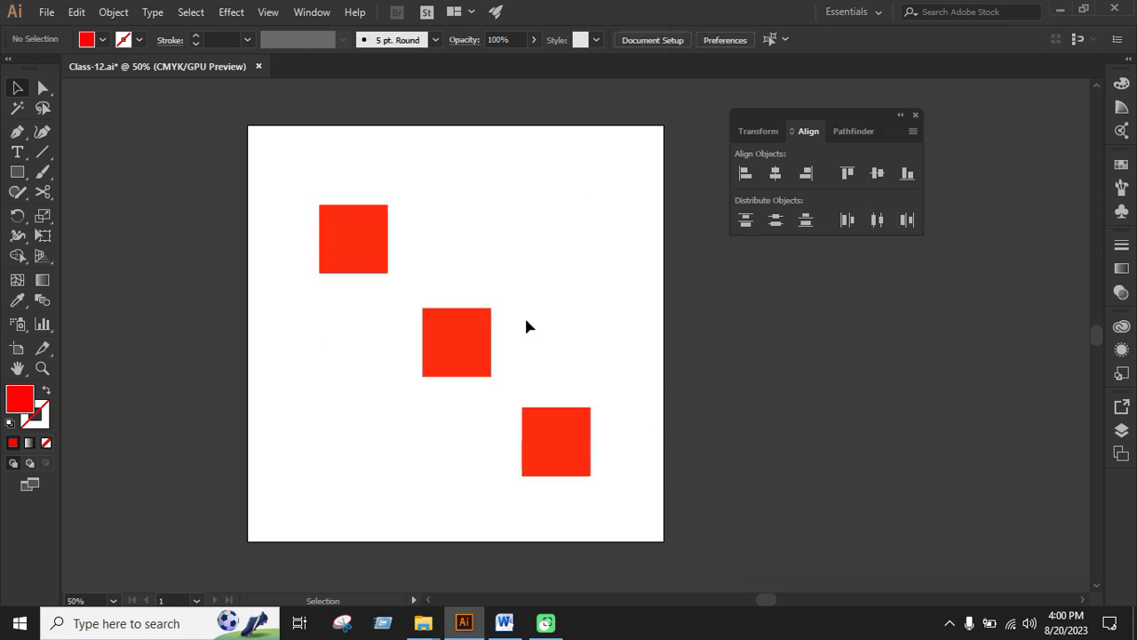
pyautogui.moveTo(368, 241); pyautogui.dragTo(366, 186)
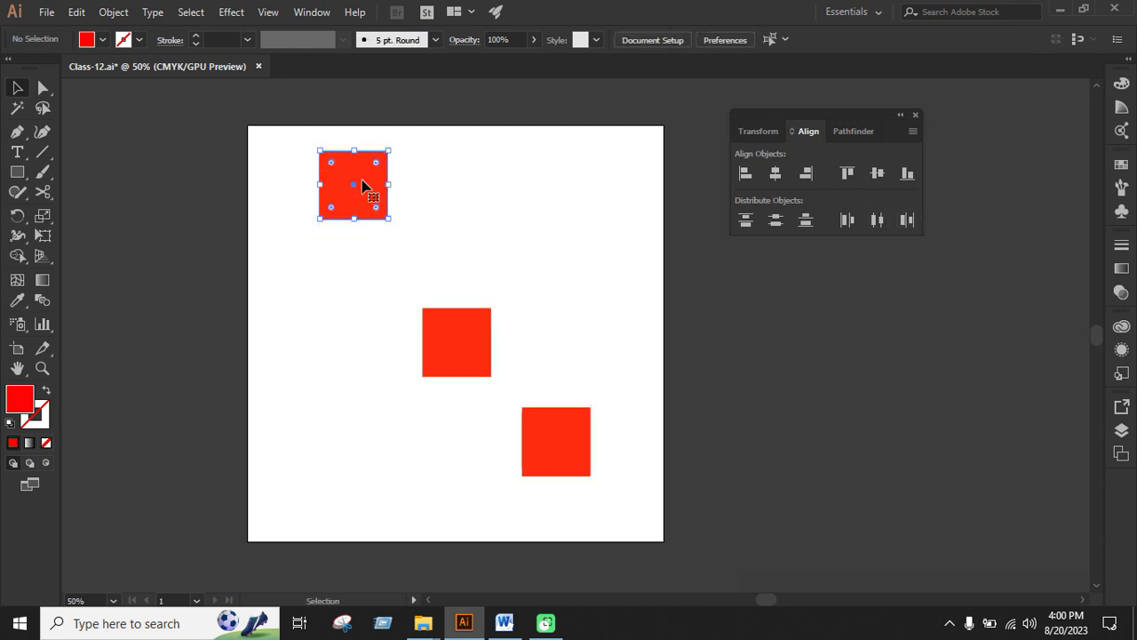
pyautogui.moveTo(466, 347); pyautogui.dragTo(363, 278)
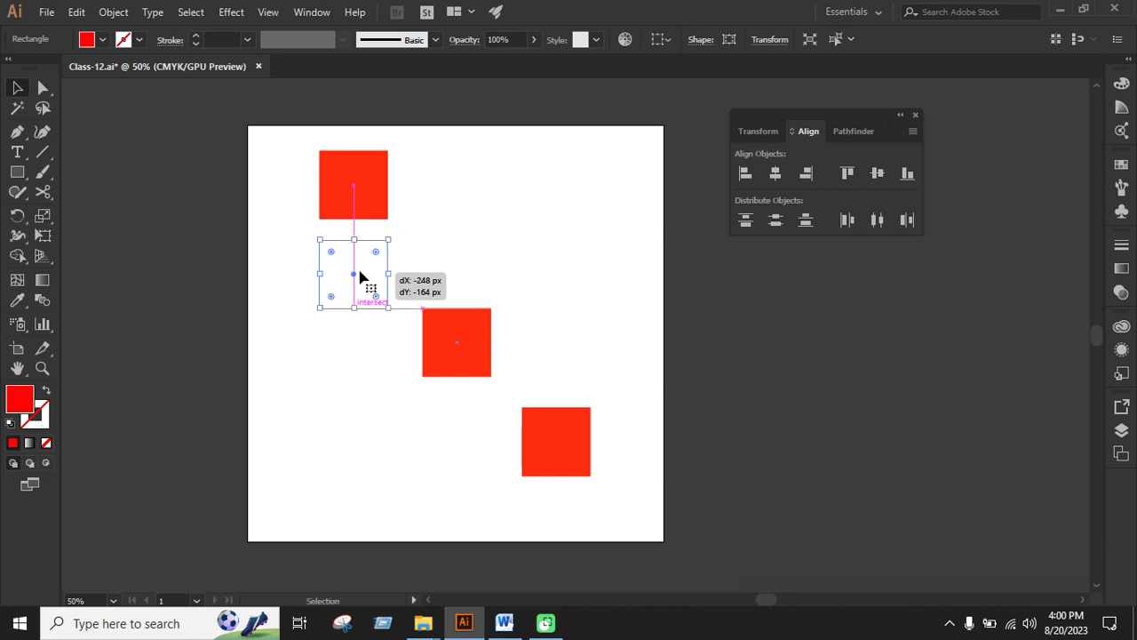
pyautogui.moveTo(550, 424); pyautogui.dragTo(353, 362)
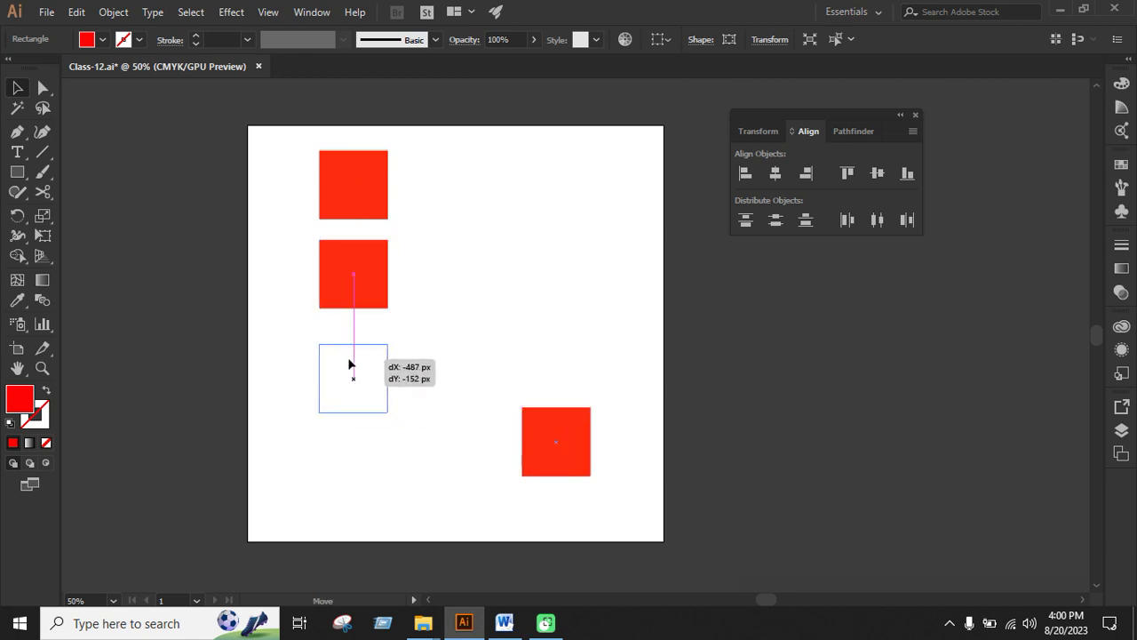
pyautogui.click(475, 346)
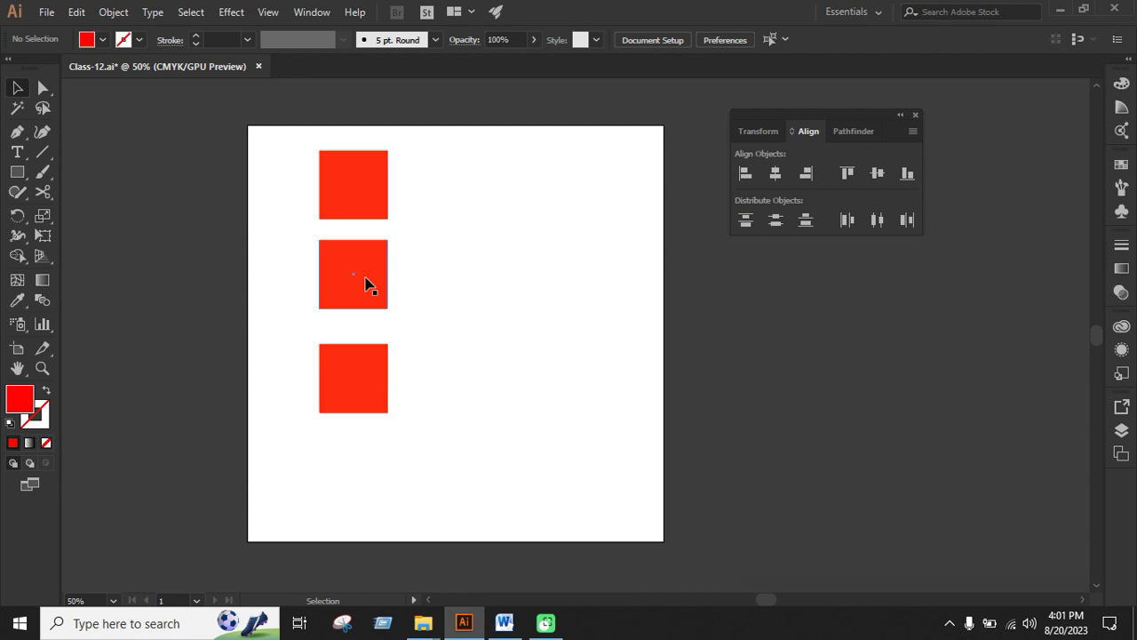
# Step: Shift the middle and bottom squares right into a diagonal, then lower all three slightly
pyautogui.moveTo(364, 283); pyautogui.dragTo(467, 282)
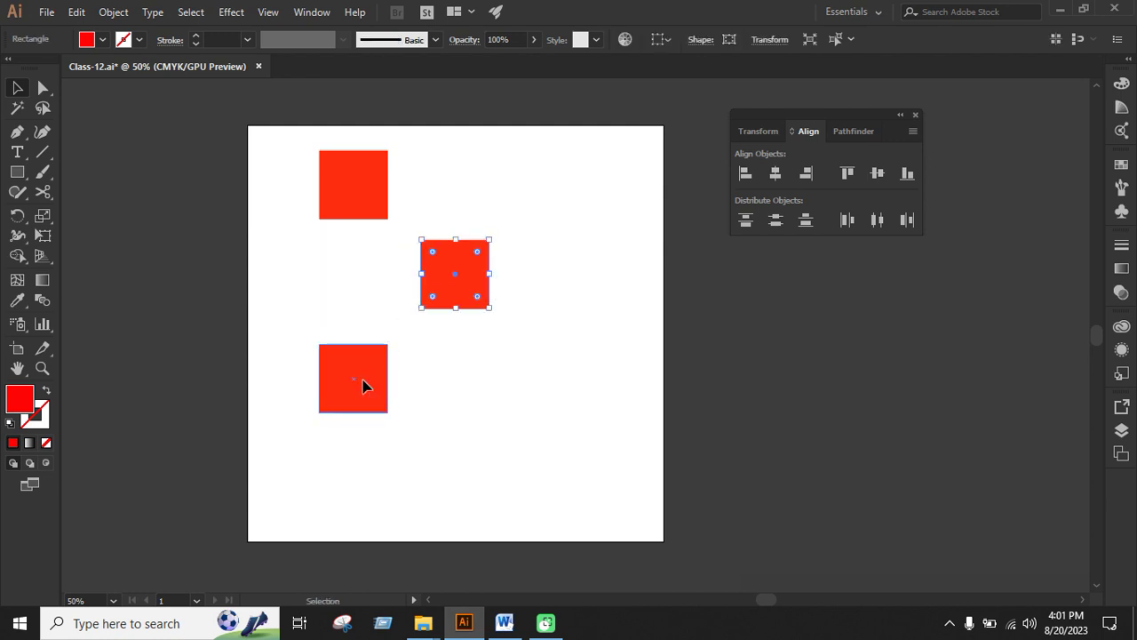
pyautogui.moveTo(364, 385); pyautogui.dragTo(558, 384)
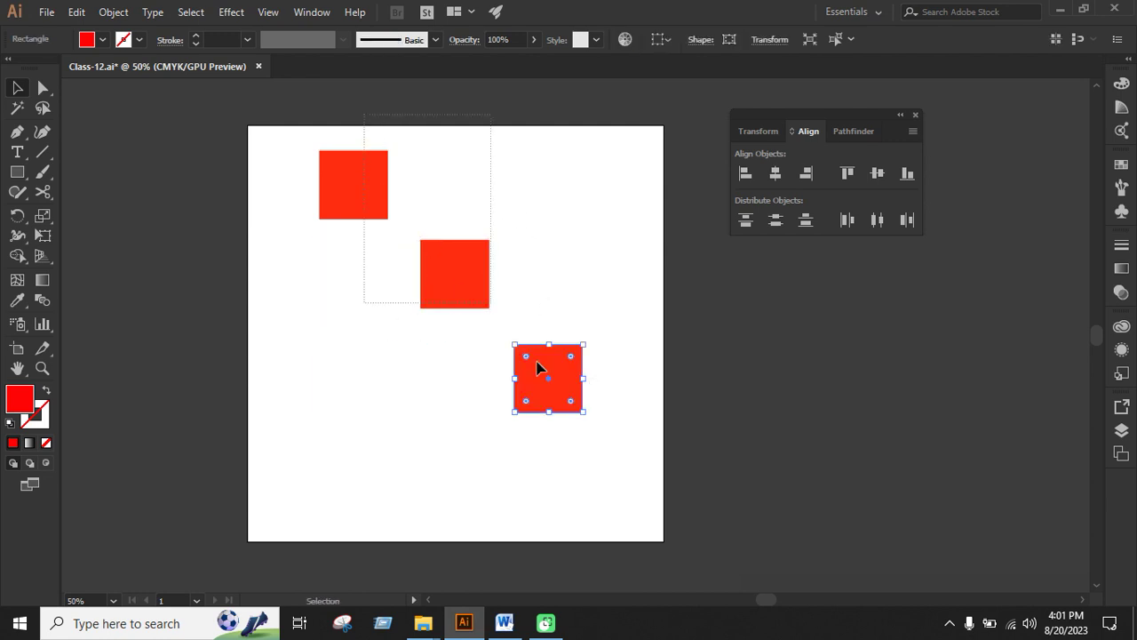
pyautogui.moveTo(367, 120); pyautogui.dragTo(576, 414)
pyautogui.moveTo(484, 286); pyautogui.dragTo(490, 338)
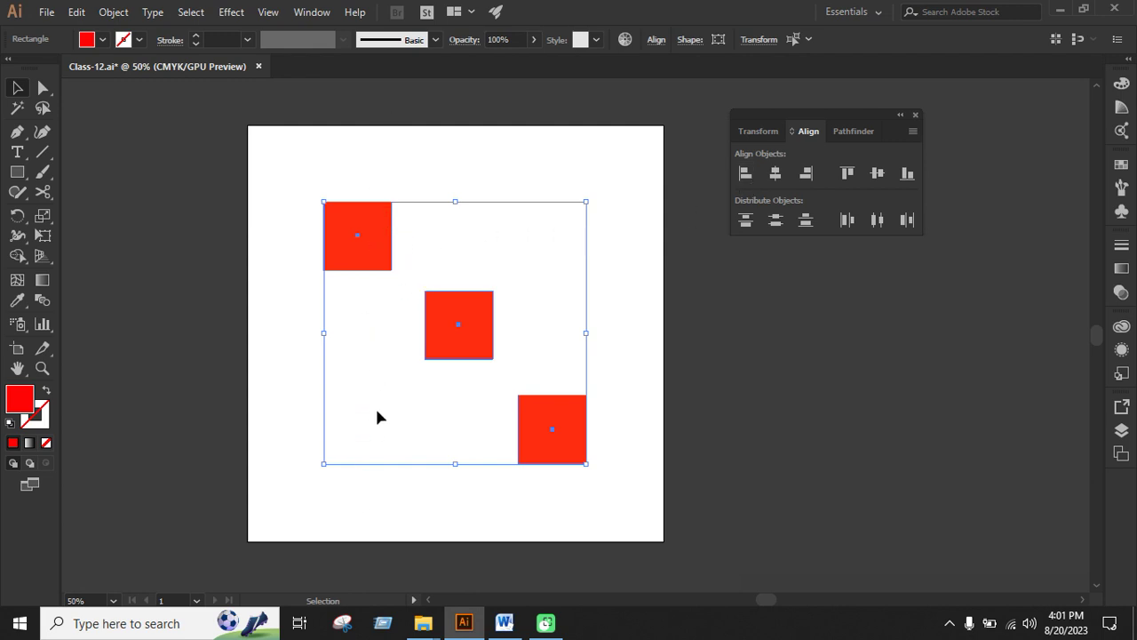
pyautogui.click(749, 177)
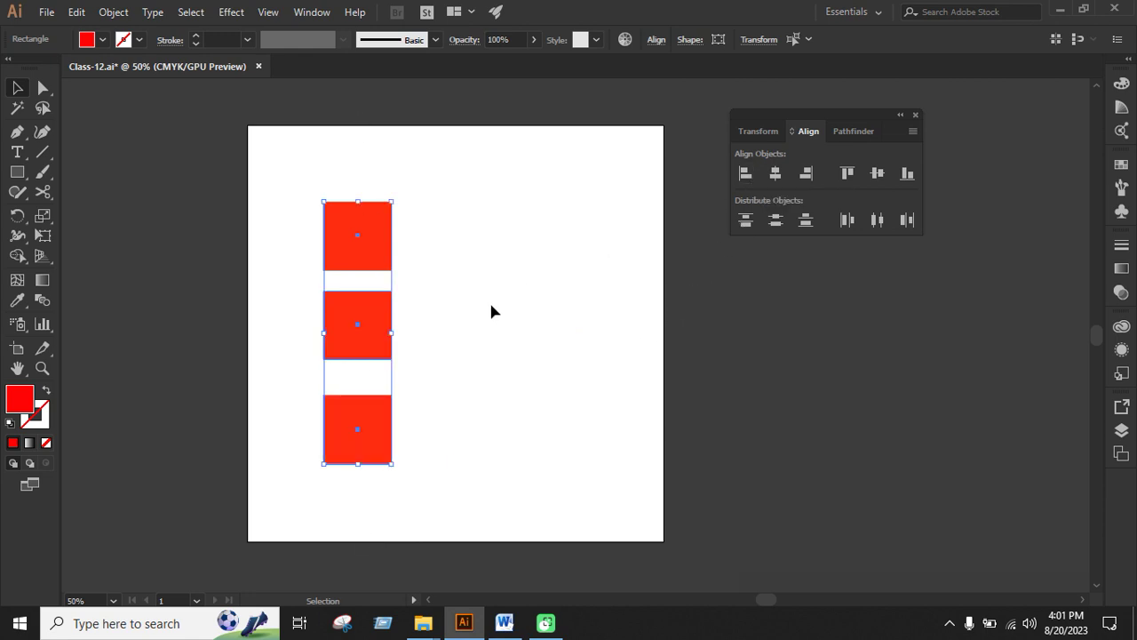
pyautogui.hotkey('ctrl', 'z')
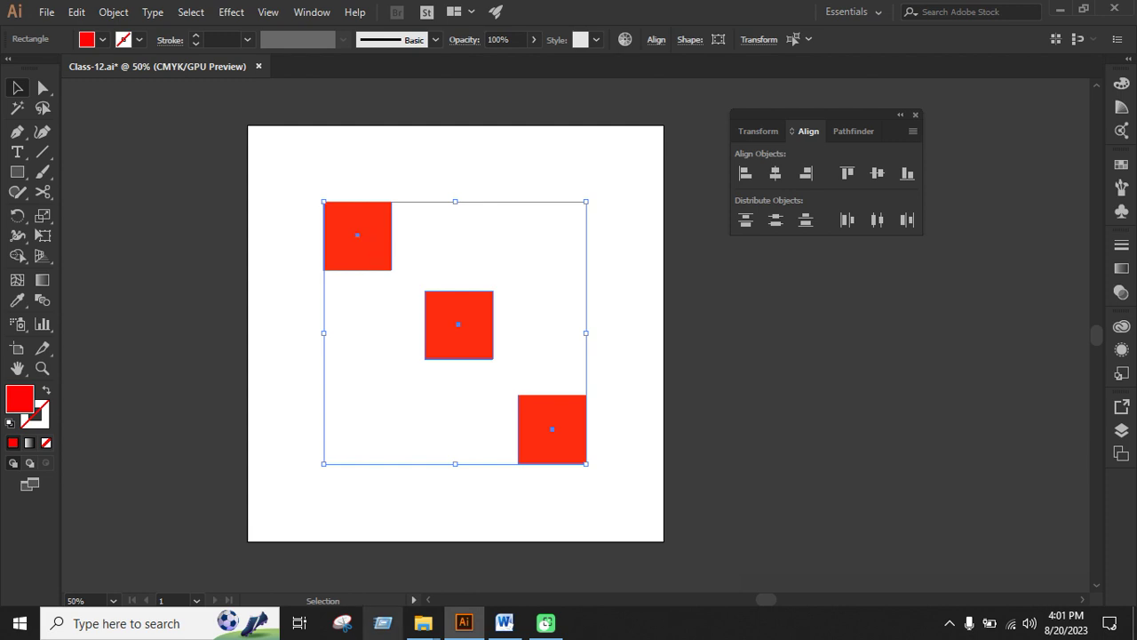
pyautogui.click(745, 173)
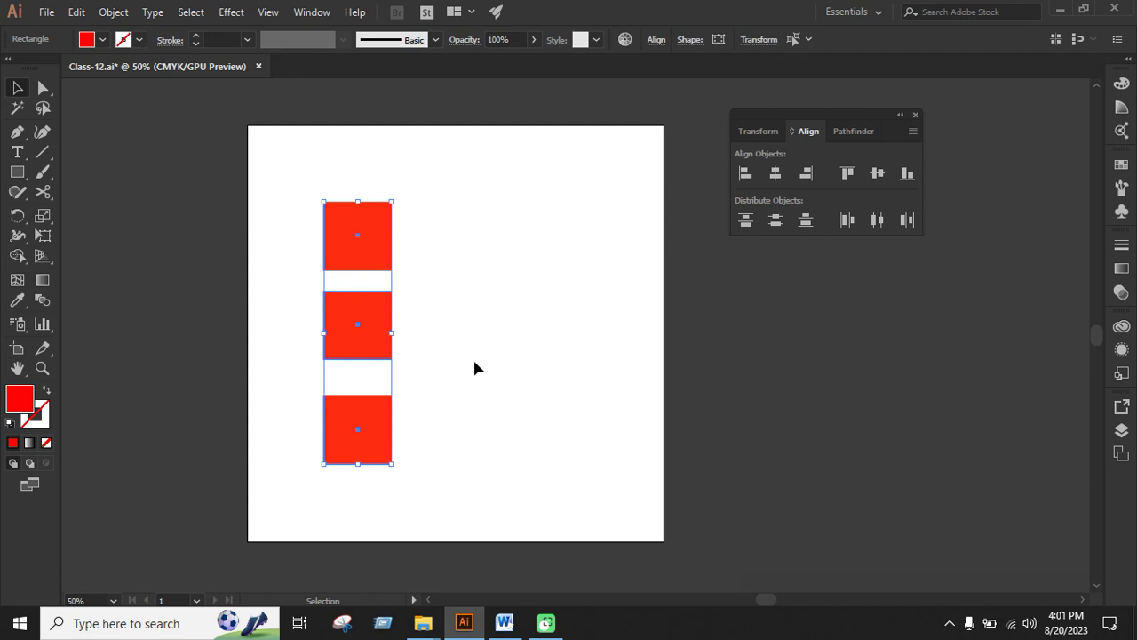
pyautogui.hotkey('ctrl', 'z')
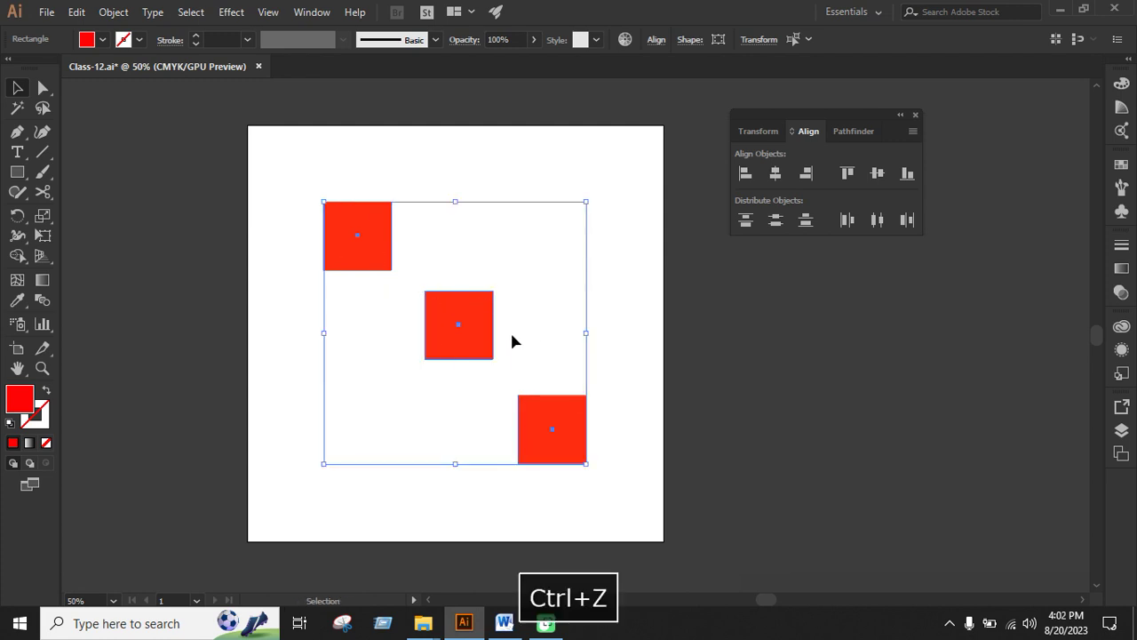
pyautogui.click(775, 175)
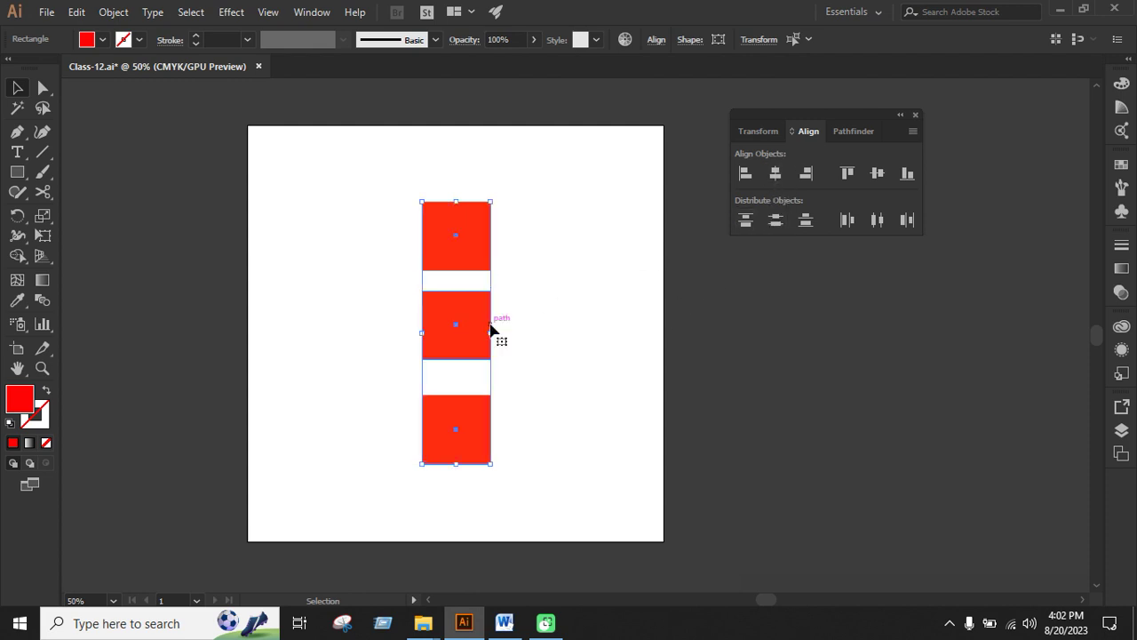
pyautogui.hotkey('ctrl', 'z')
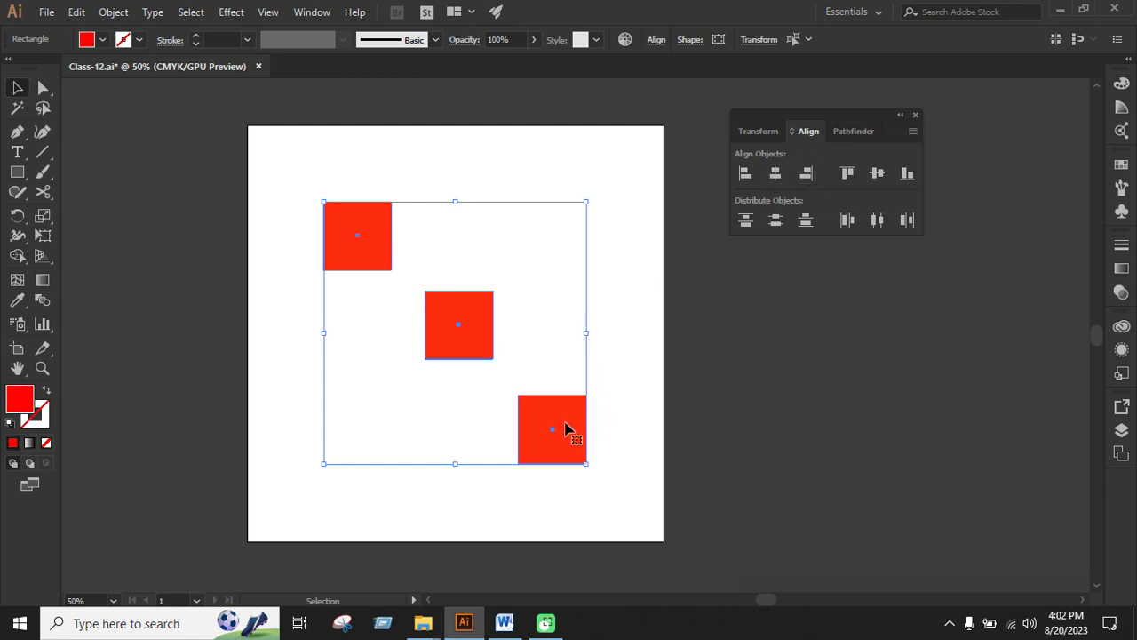
pyautogui.click(806, 174)
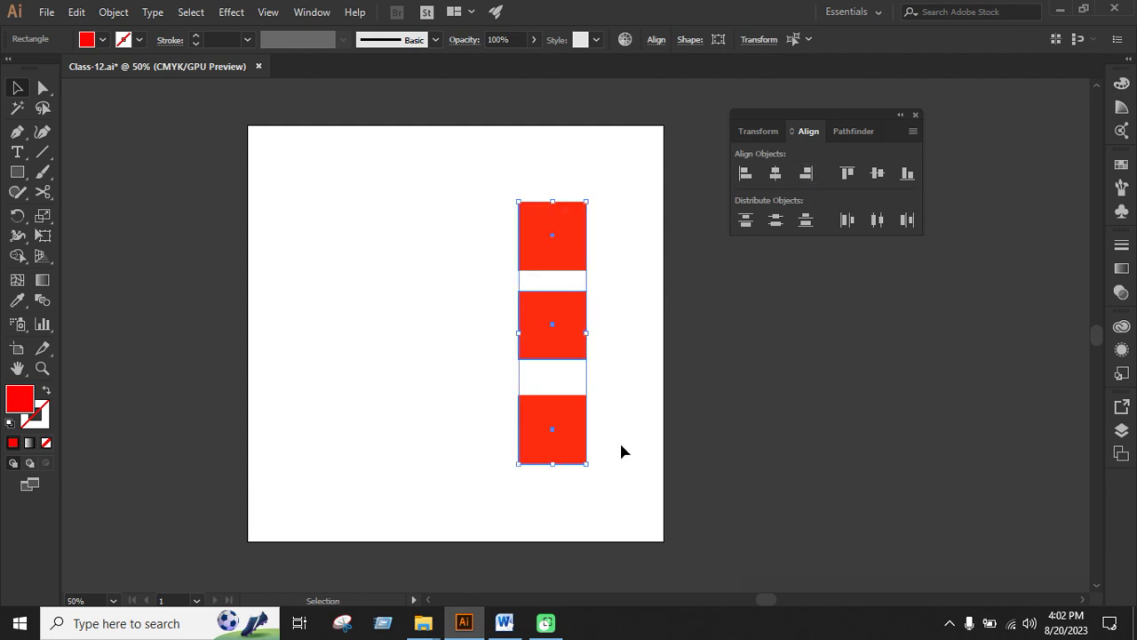
pyautogui.hotkey('ctrl', 'z')
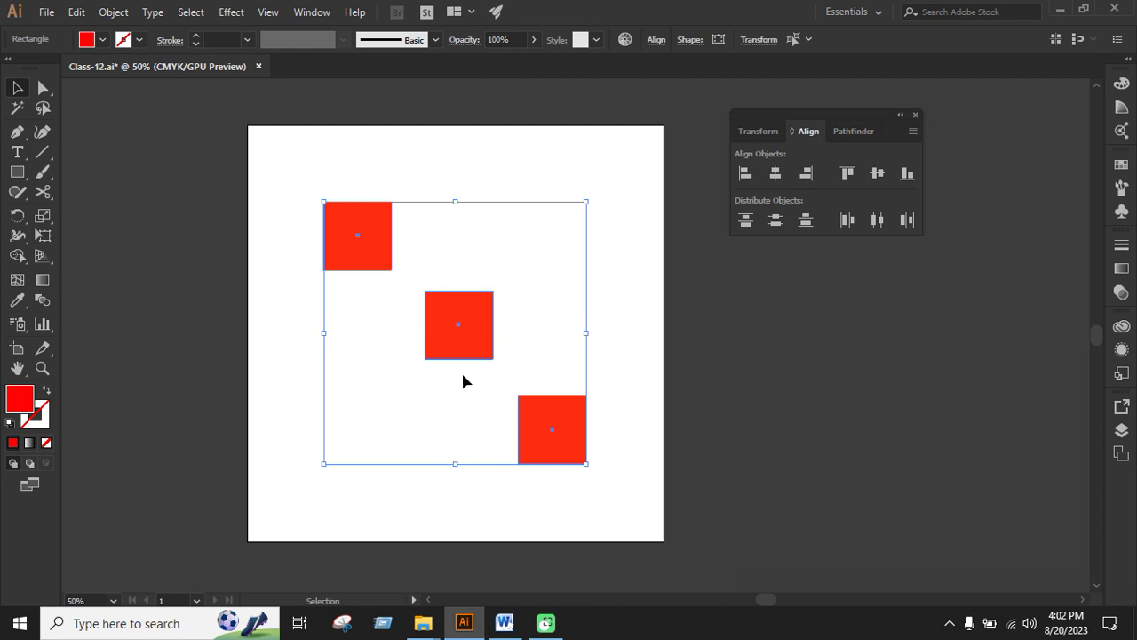
pyautogui.click(665, 319)
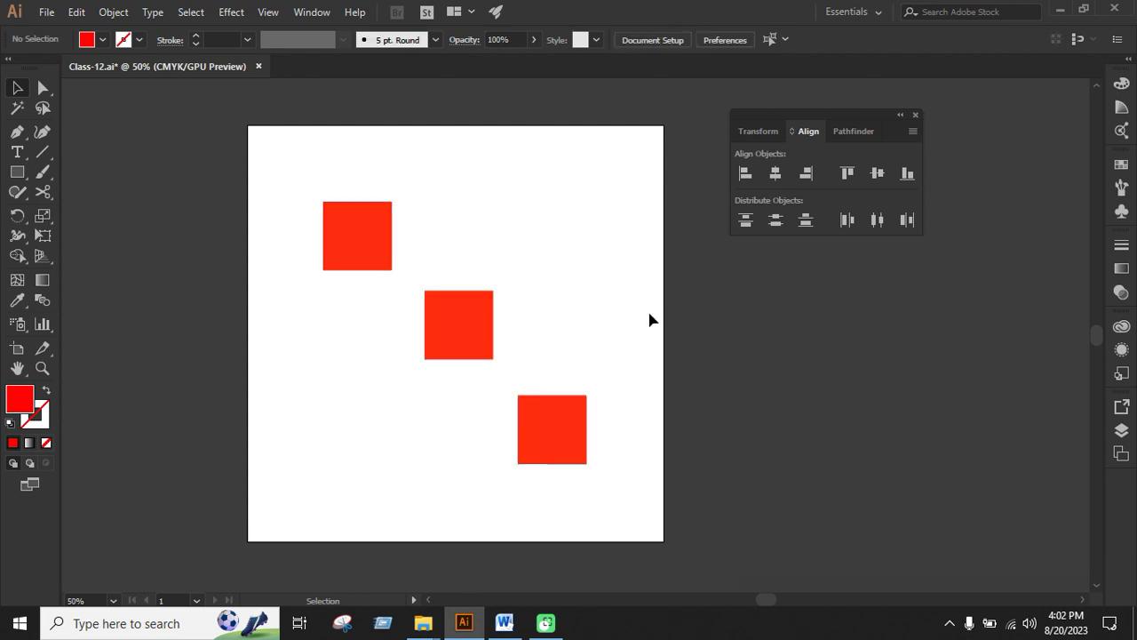
pyautogui.moveTo(372, 235); pyautogui.dragTo(474, 231)
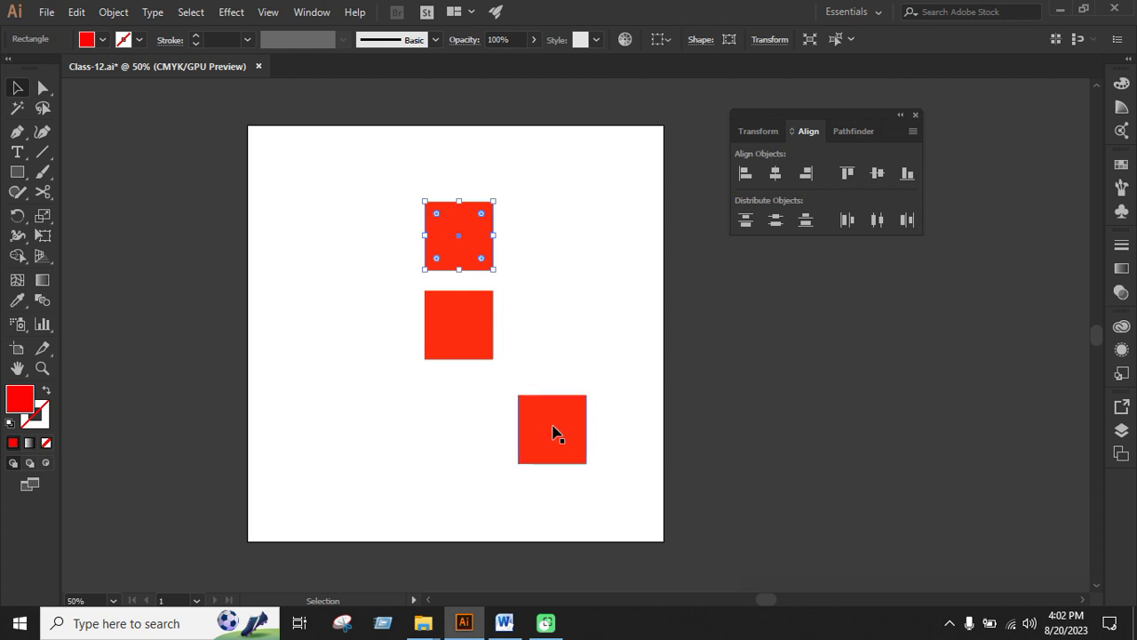
pyautogui.moveTo(554, 432); pyautogui.dragTo(462, 415)
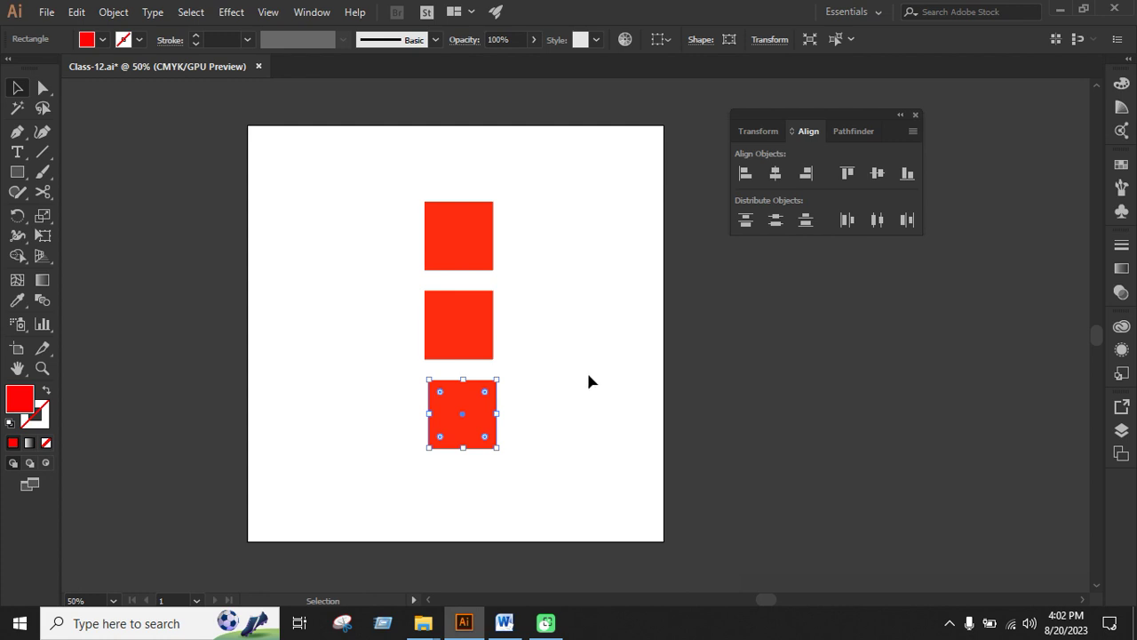
pyautogui.moveTo(382, 169); pyautogui.dragTo(505, 444)
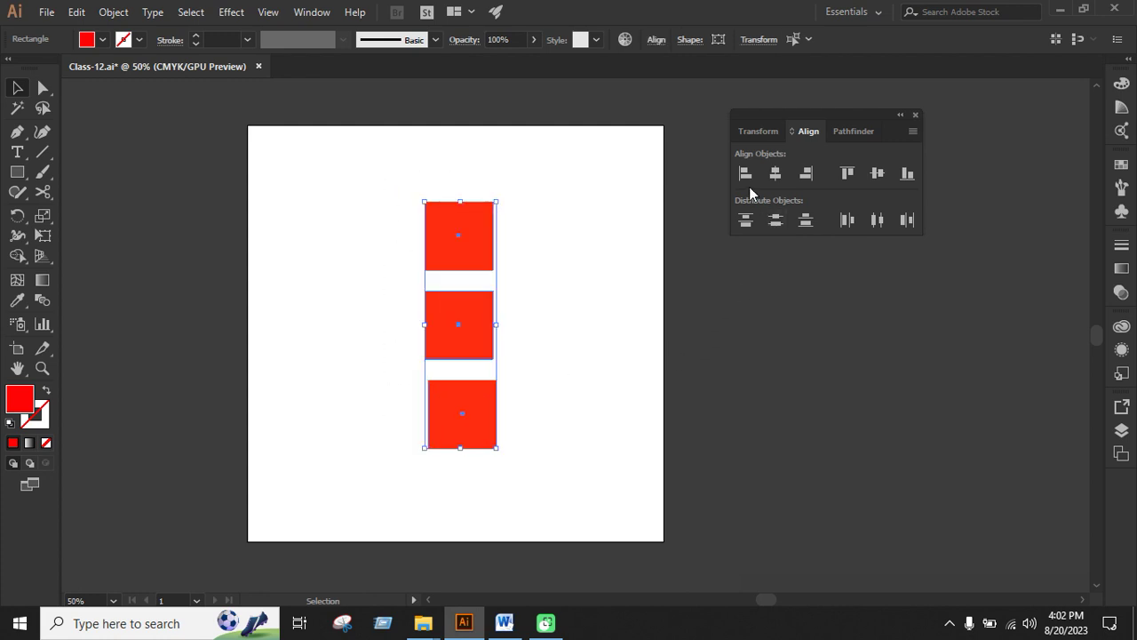
pyautogui.click(774, 174)
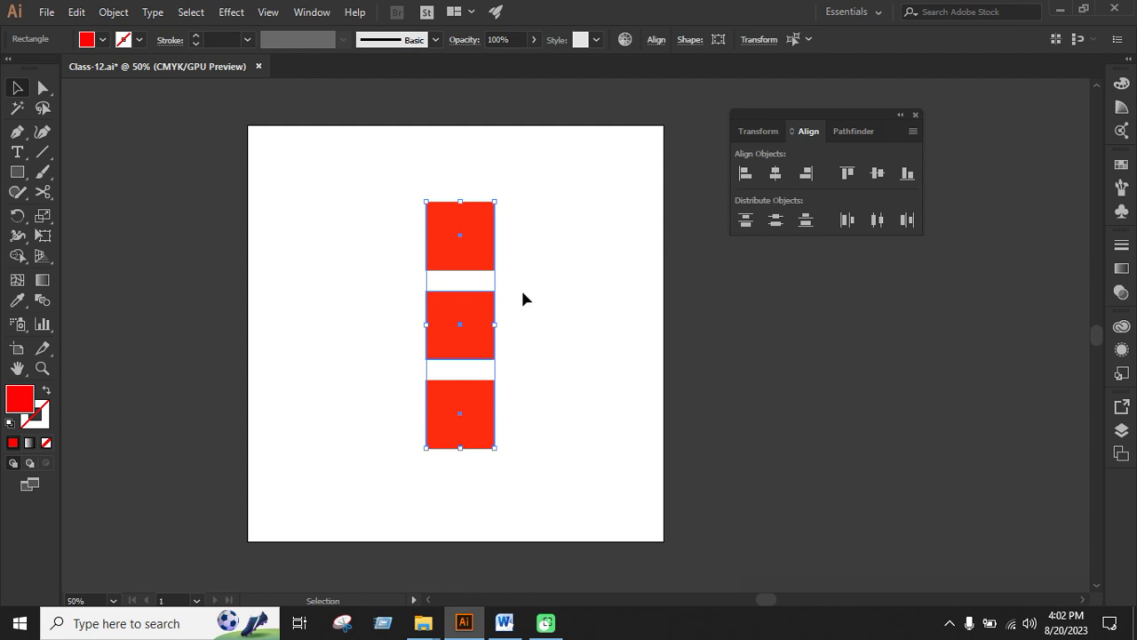
pyautogui.hotkey('ctrl', 'z')
pyautogui.hotkey('ctrl', 'z')
pyautogui.hotkey('ctrl', 'z')
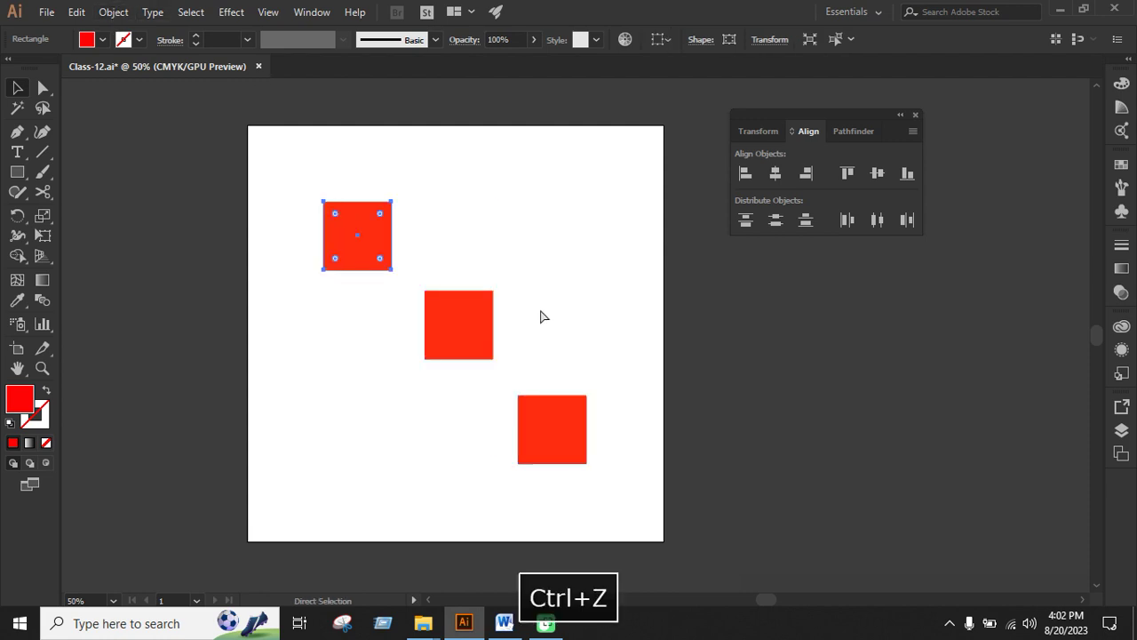
pyautogui.click(540, 311)
pyautogui.moveTo(348, 158); pyautogui.dragTo(576, 433)
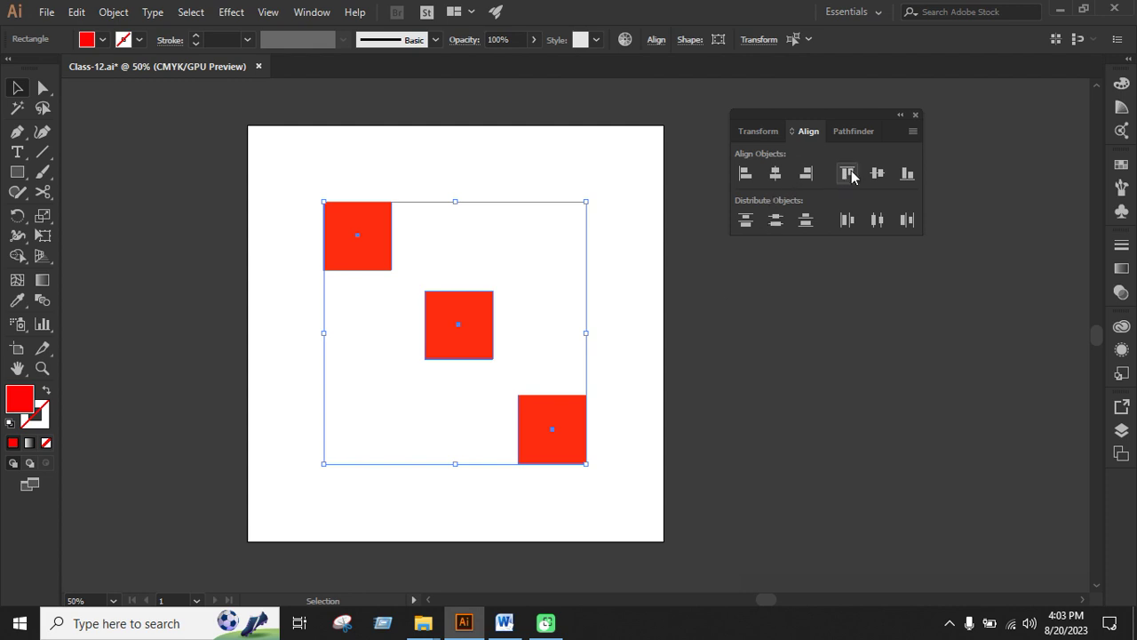
pyautogui.click(639, 343)
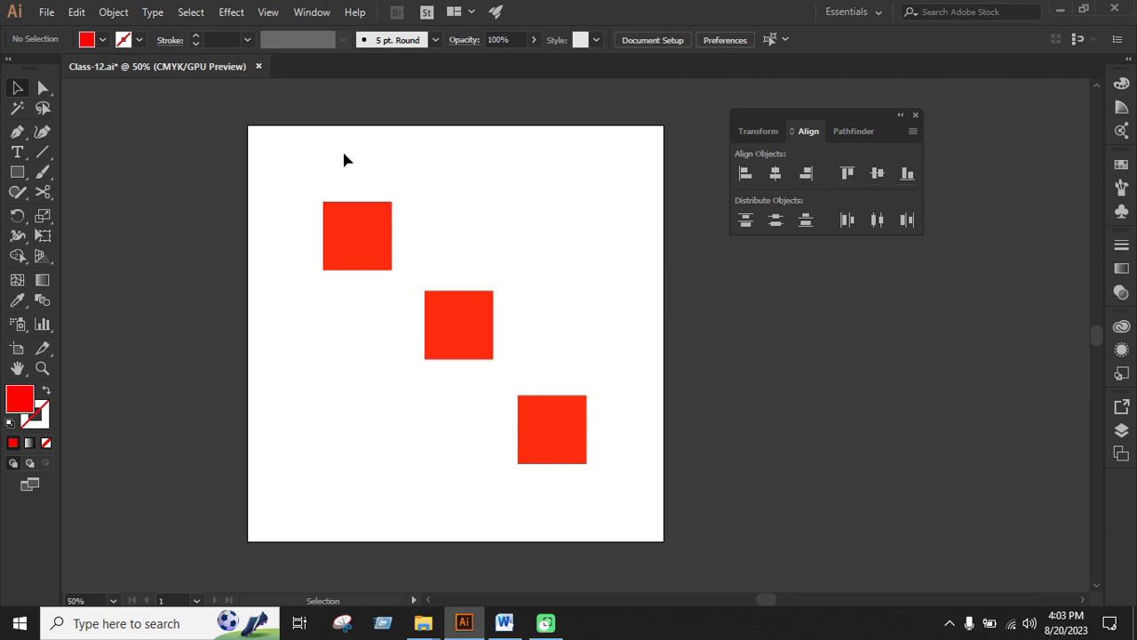
pyautogui.moveTo(343, 152); pyautogui.dragTo(571, 488)
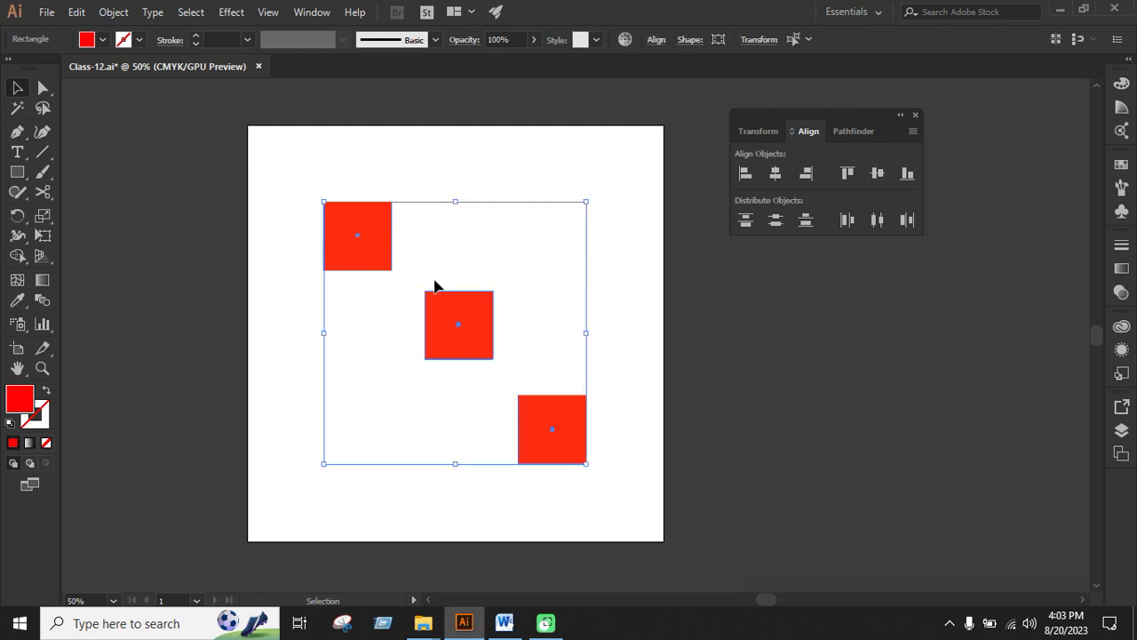
pyautogui.click(847, 175)
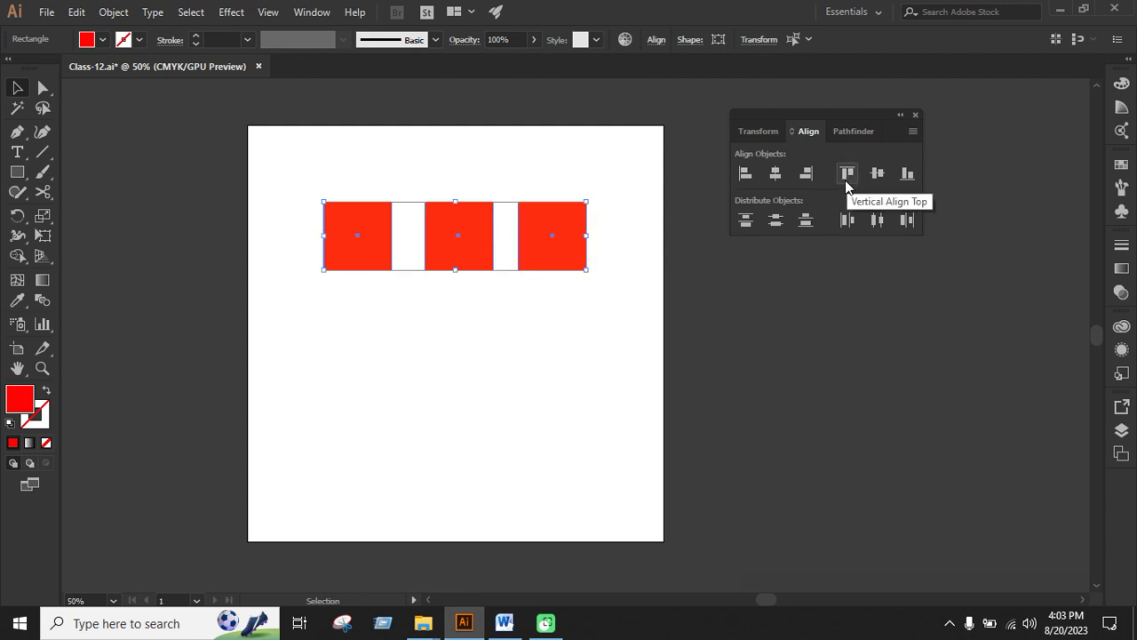
pyautogui.hotkey('ctrl', 'z')
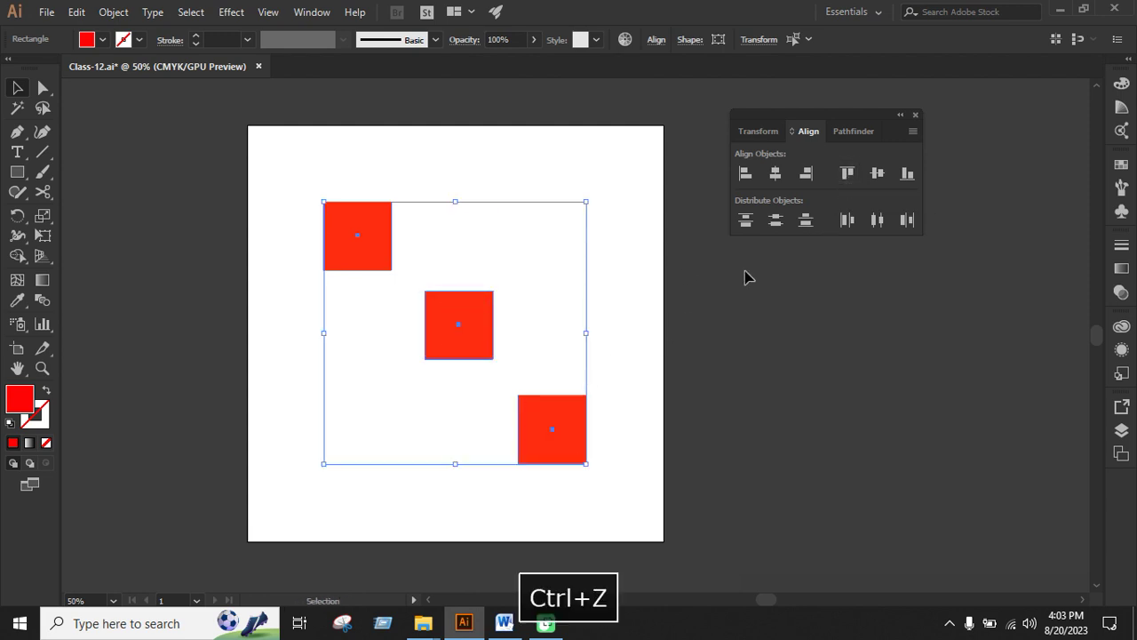
pyautogui.click(874, 175)
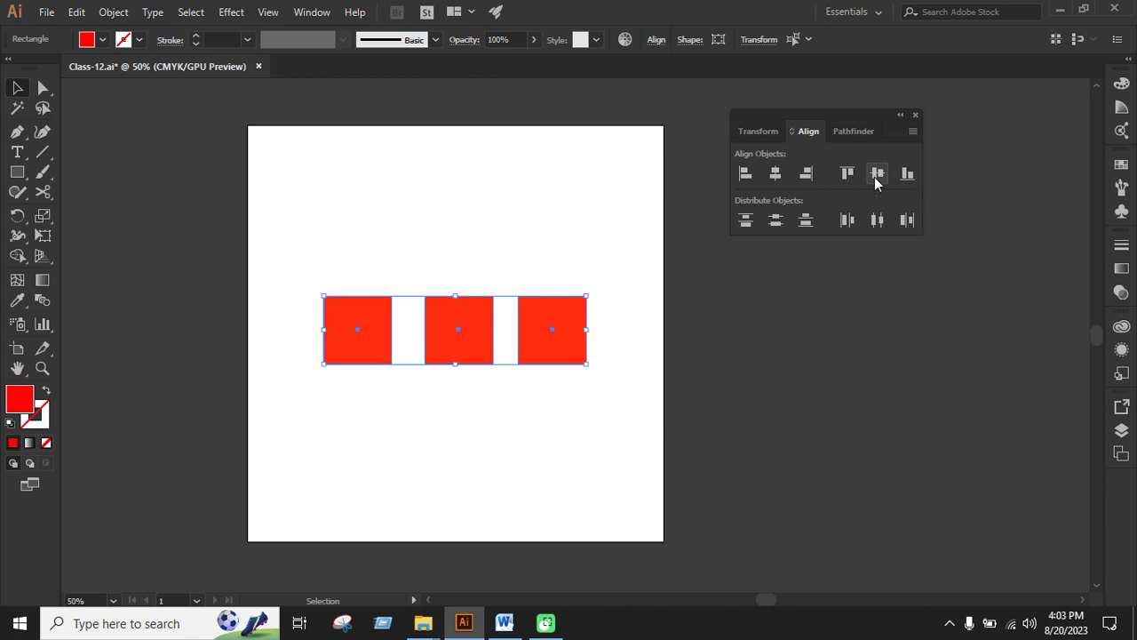
pyautogui.hotkey('ctrl', 'z')
pyautogui.click(907, 173)
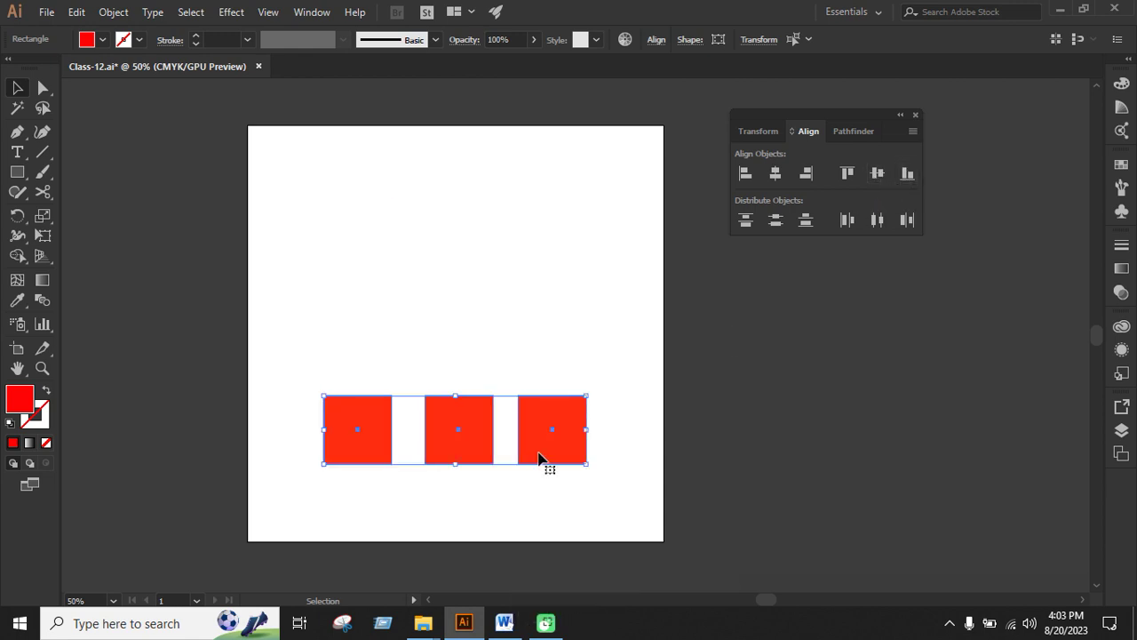
pyautogui.press('a')
pyautogui.hotkey('ctrl', 'z')
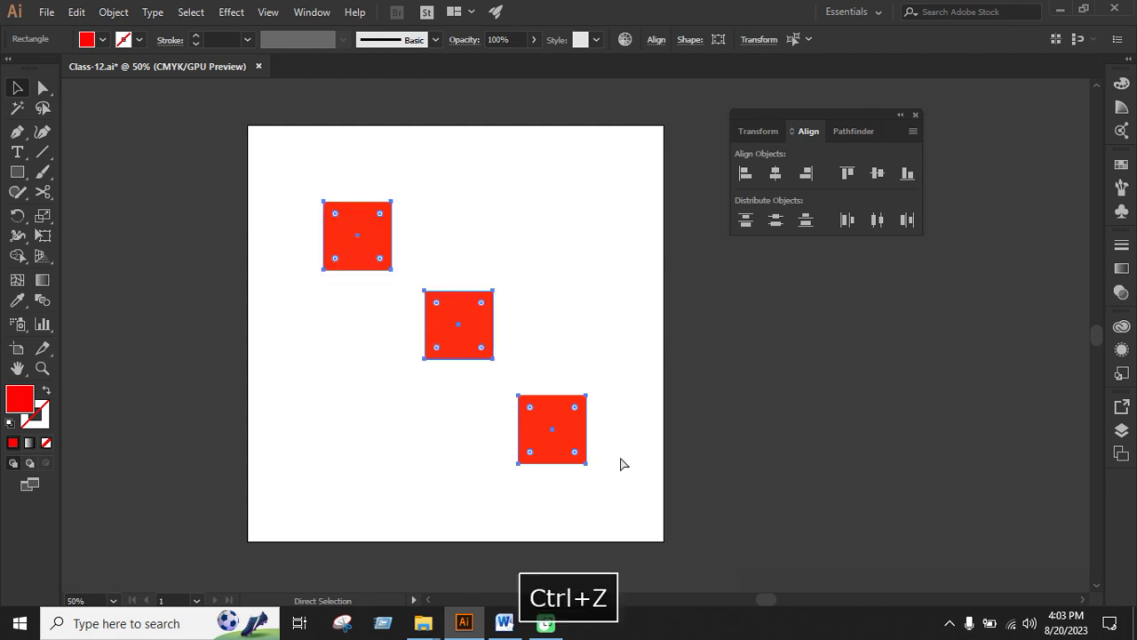
pyautogui.press('v')
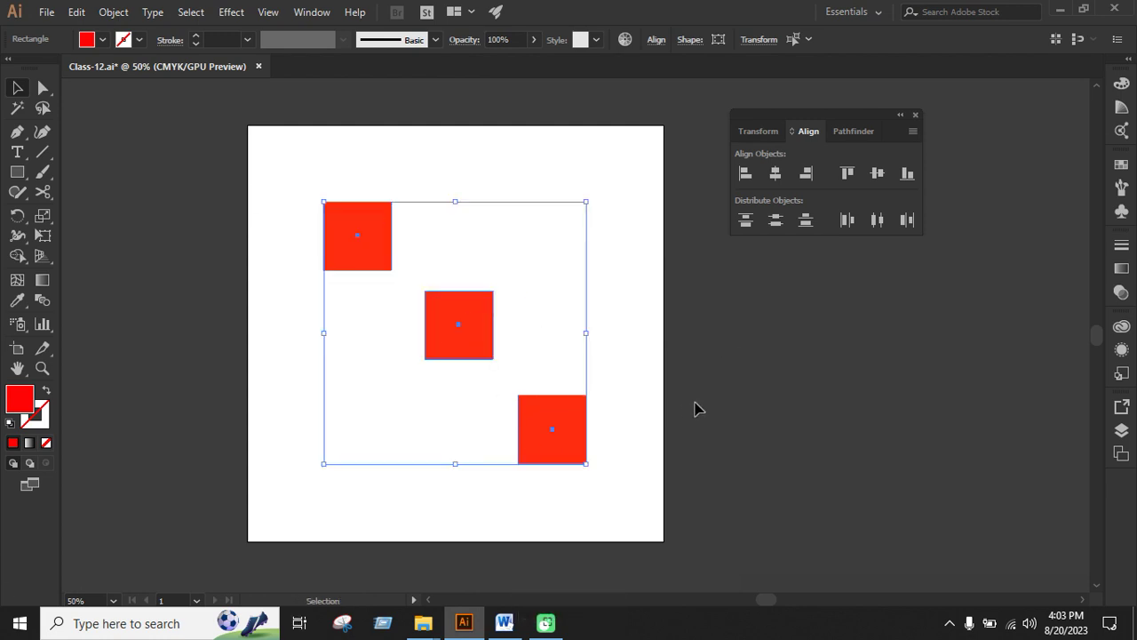
# Step: Try Horizontal Align Left and Vertical Distribute Center on the squares, then undo to the diagonal
pyautogui.click(747, 175)
pyautogui.click(405, 389)
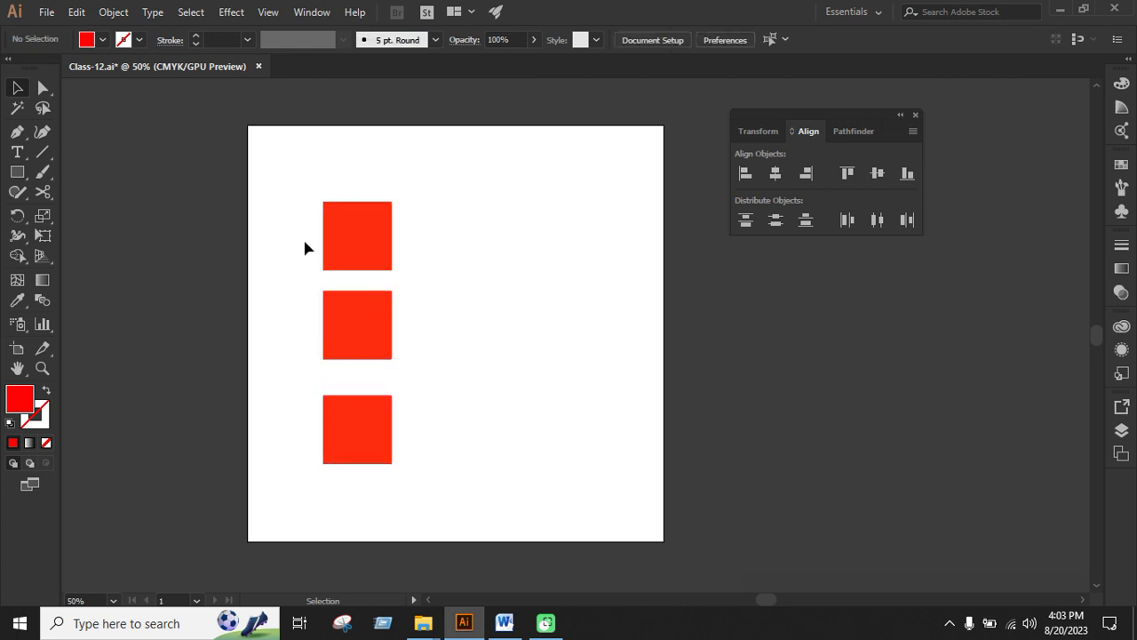
pyautogui.moveTo(299, 225); pyautogui.dragTo(404, 433)
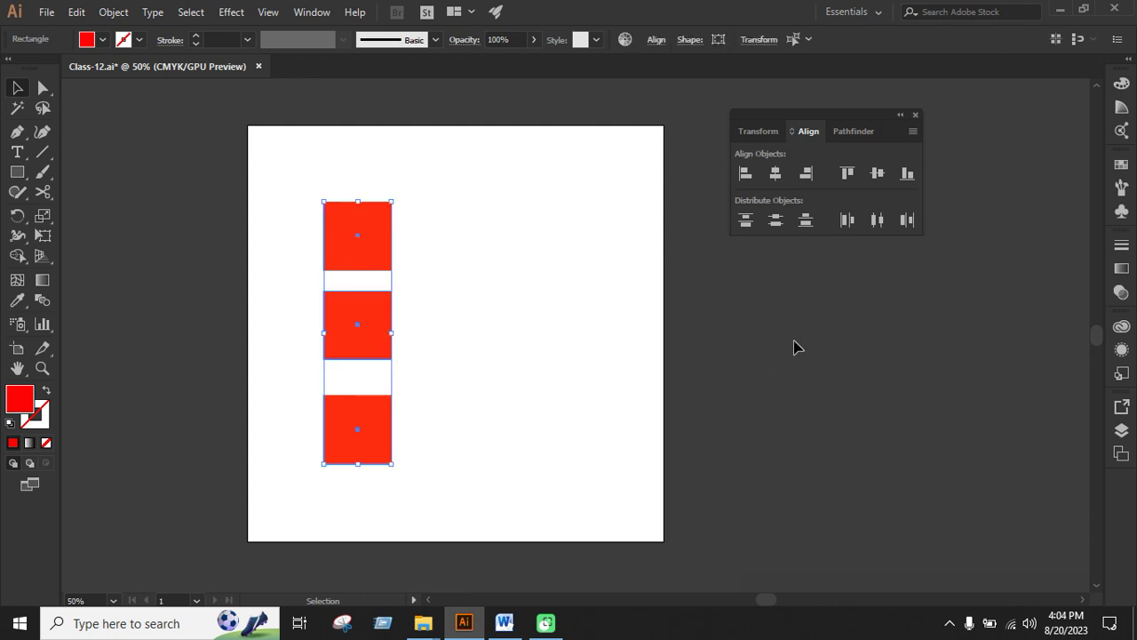
pyautogui.click(776, 224)
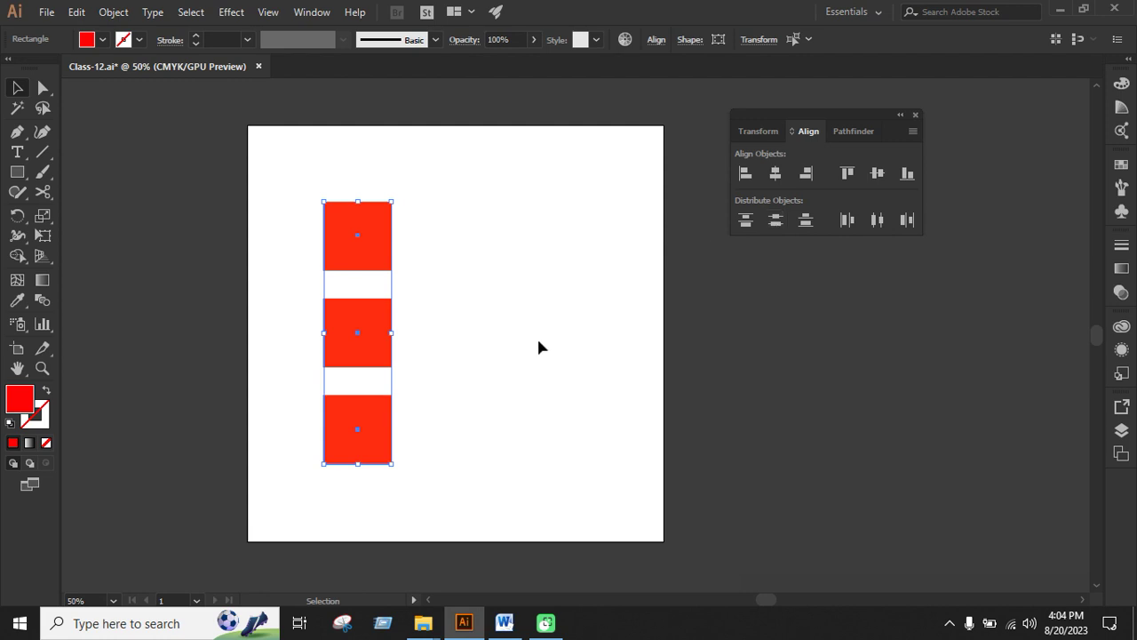
pyautogui.click(459, 358)
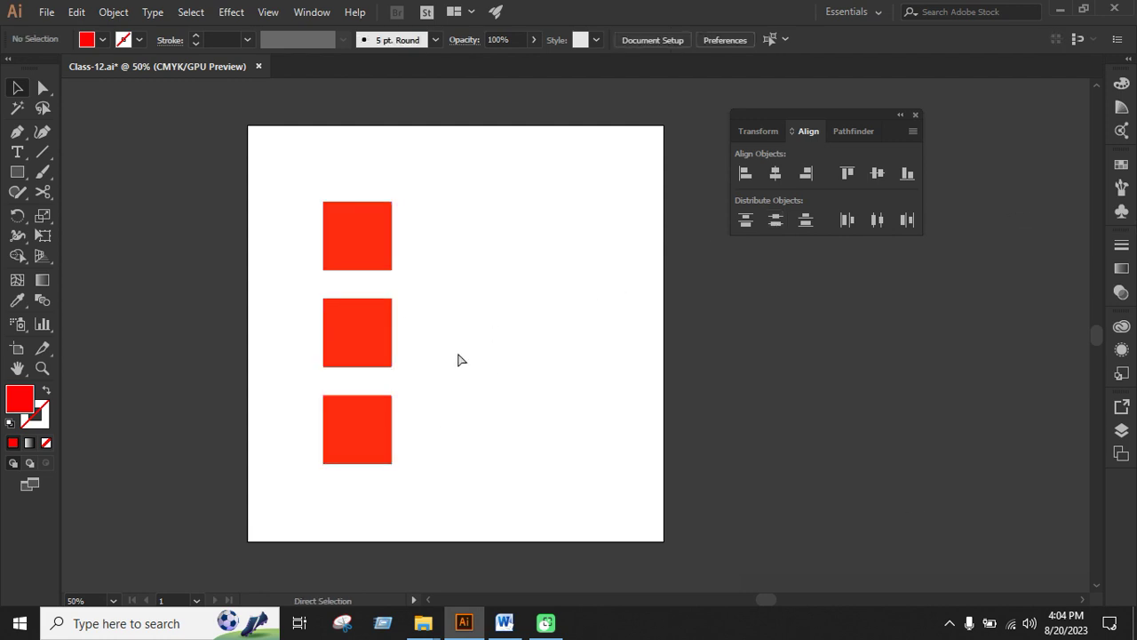
pyautogui.hotkey('ctrl', 'z')
pyautogui.hotkey('ctrl', 'z')
# Step: Make two copies of the bottom-right square below and beside the artboard
pyautogui.click(397, 389)
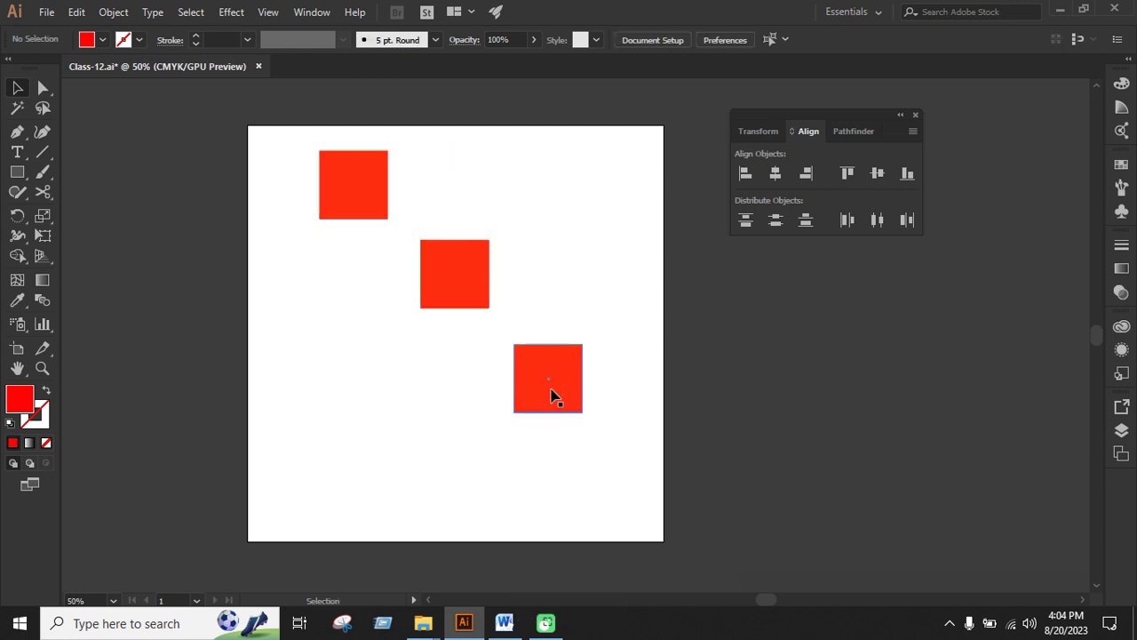
pyautogui.moveTo(551, 391)
pyautogui.mouseDown()
pyautogui.moveTo(361, 438)
pyautogui.moveTo(423, 507)
pyautogui.mouseUp()
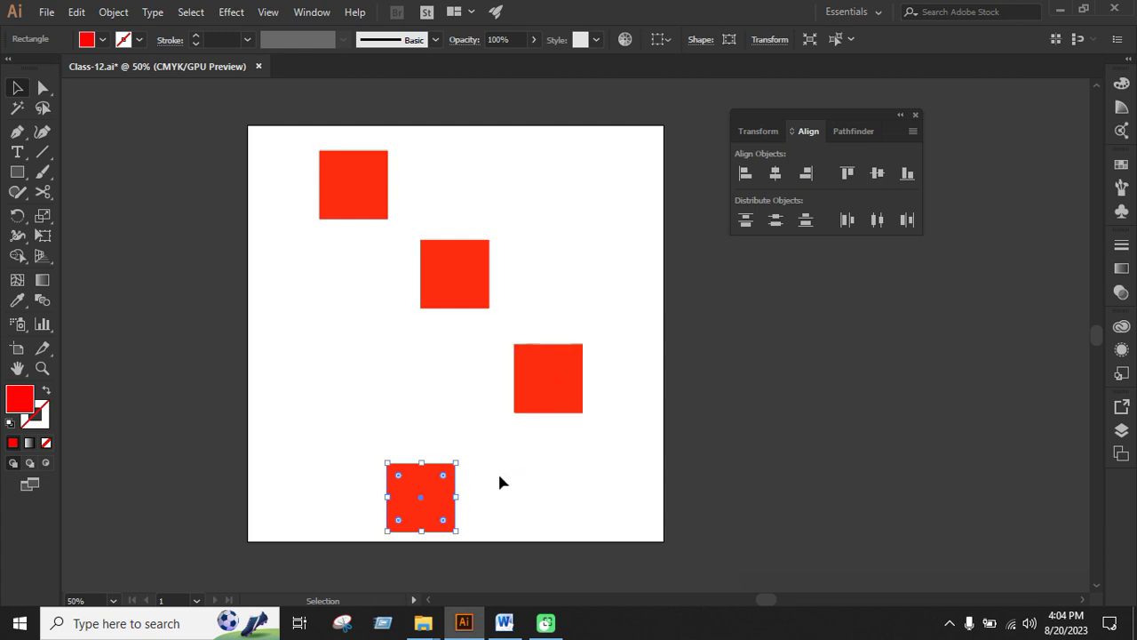
pyautogui.scroll(-2, 538, 414)
pyautogui.scroll(-1, 516, 436)
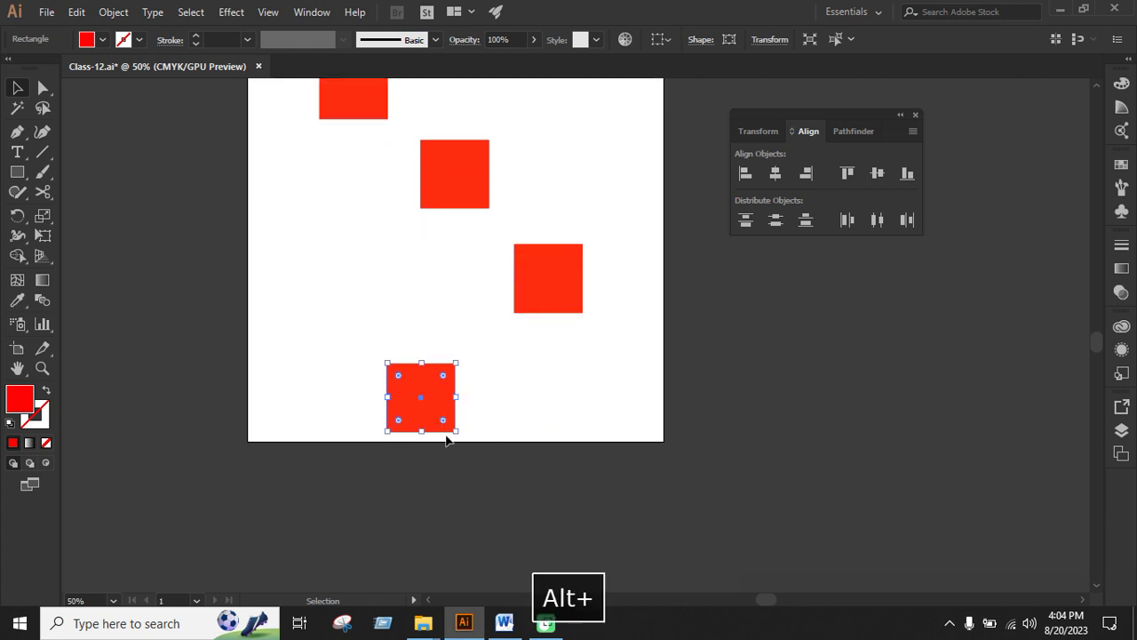
pyautogui.moveTo(428, 411); pyautogui.dragTo(495, 515)
pyautogui.click(604, 474)
pyautogui.scroll(-2, 430, 393)
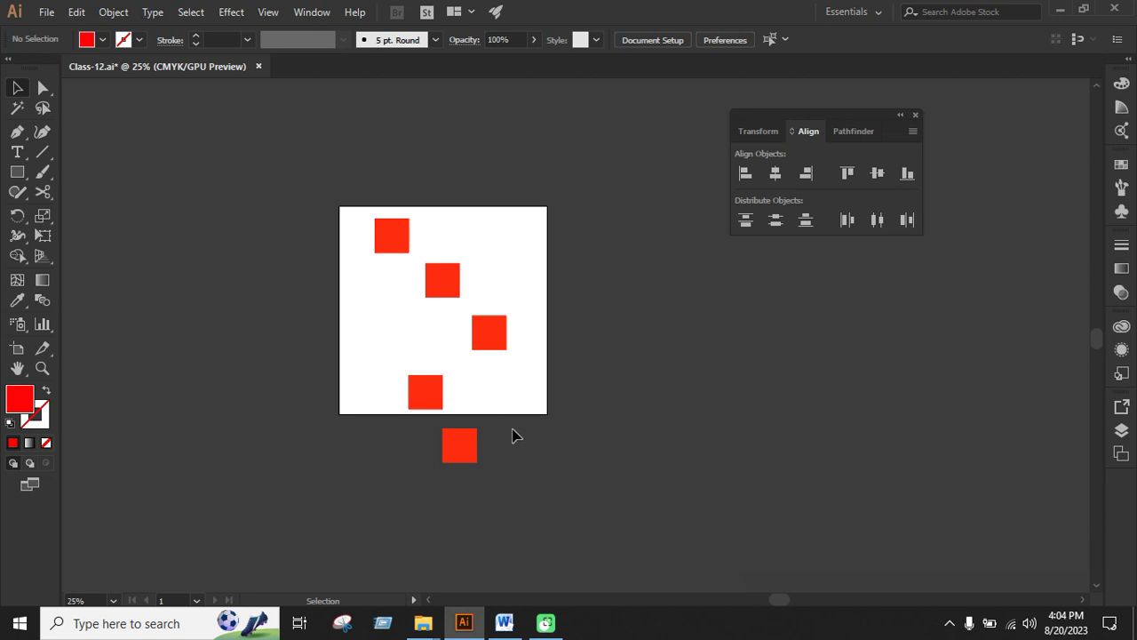
pyautogui.scroll(1, 509, 384)
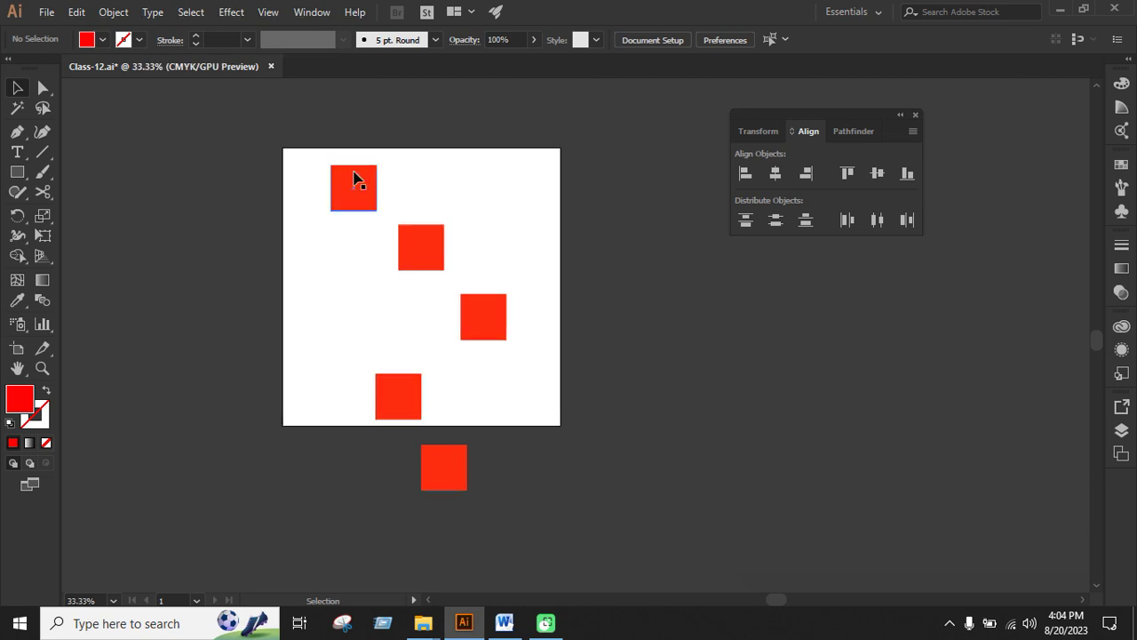
# Step: Try Align Left and Vertical Distribute Center on all five, undo, then move the lowest squares right
pyautogui.moveTo(315, 152); pyautogui.dragTo(522, 531)
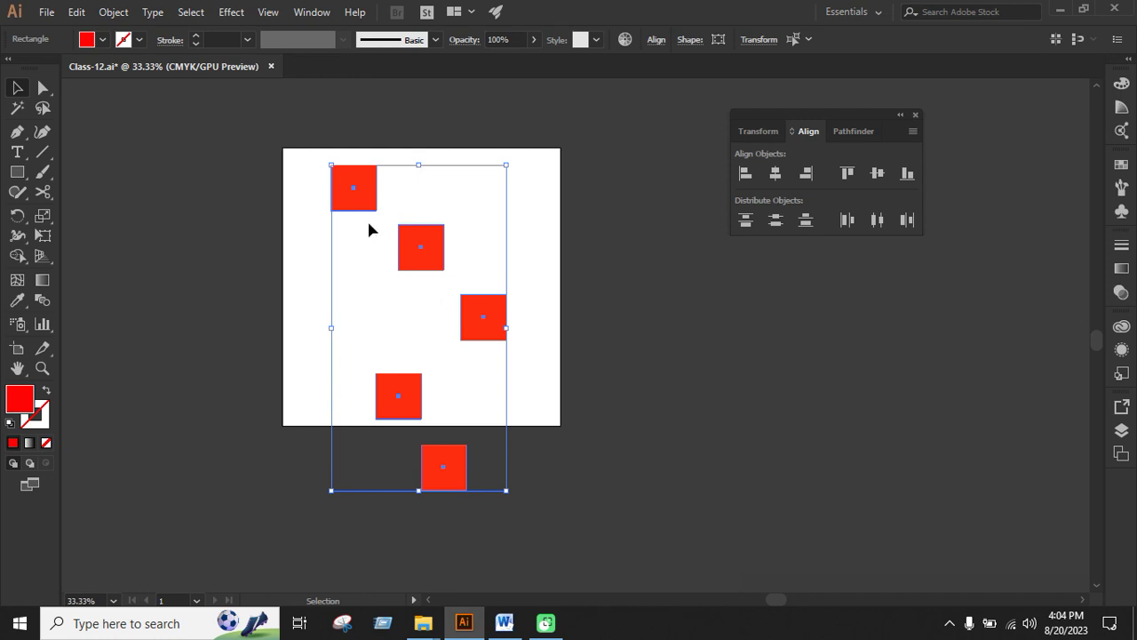
pyautogui.click(747, 175)
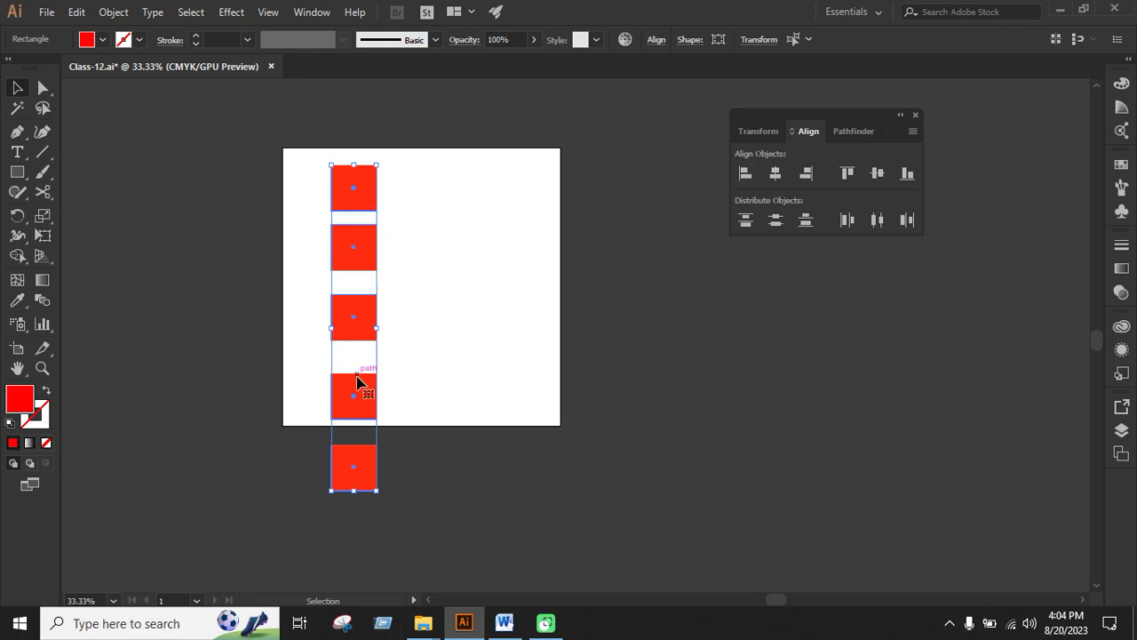
pyautogui.click(775, 225)
pyautogui.click(458, 382)
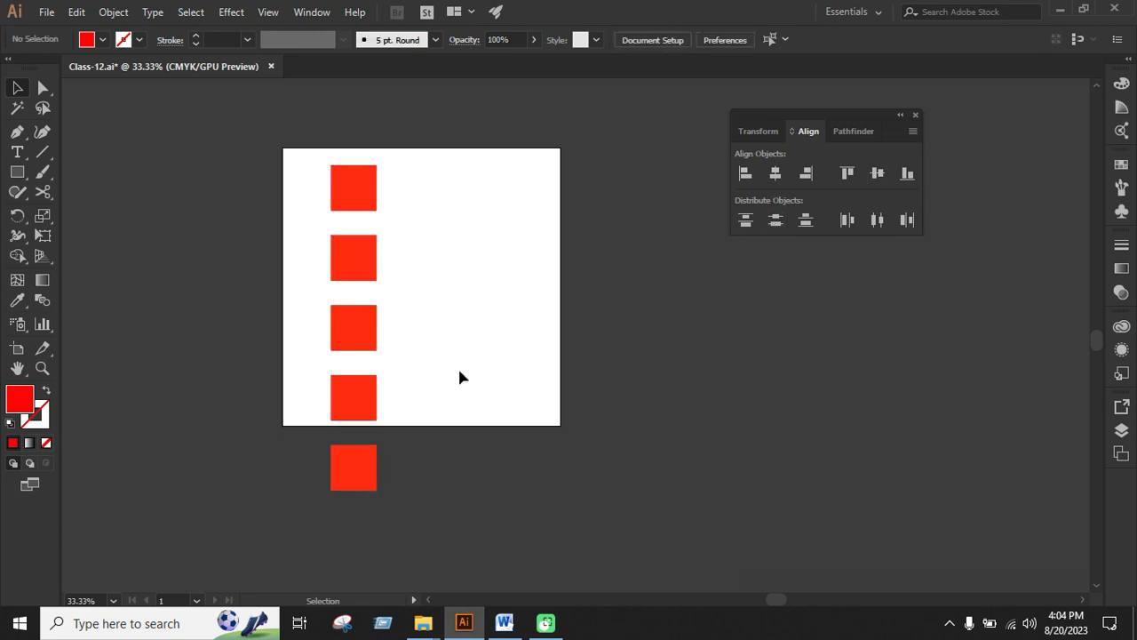
pyautogui.moveTo(297, 167); pyautogui.dragTo(399, 510)
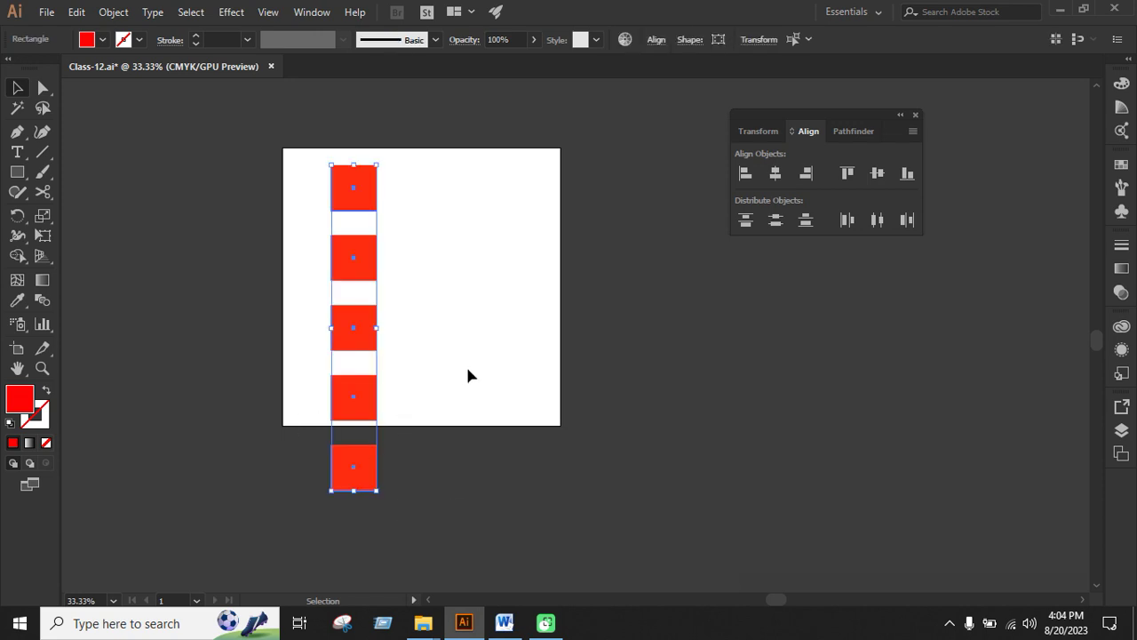
pyautogui.hotkey('ctrl', 'z')
pyautogui.hotkey('ctrl', 'z')
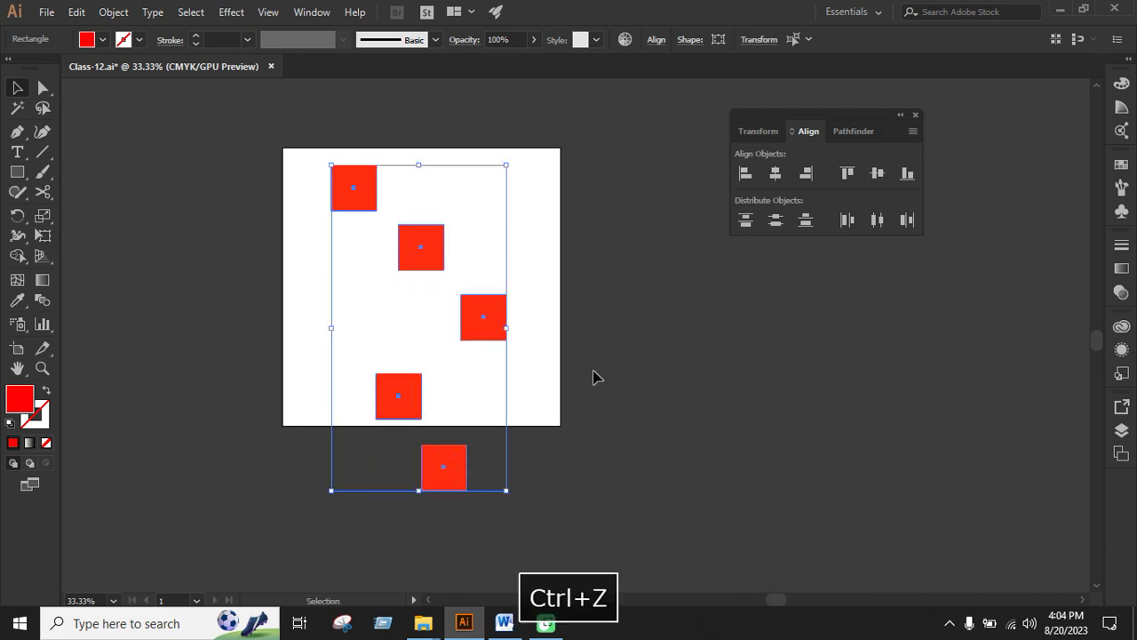
pyautogui.moveTo(316, 356)
pyautogui.mouseDown()
pyautogui.moveTo(450, 469)
pyautogui.moveTo(551, 485)
pyautogui.mouseUp()
pyautogui.moveTo(394, 415); pyautogui.dragTo(683, 528)
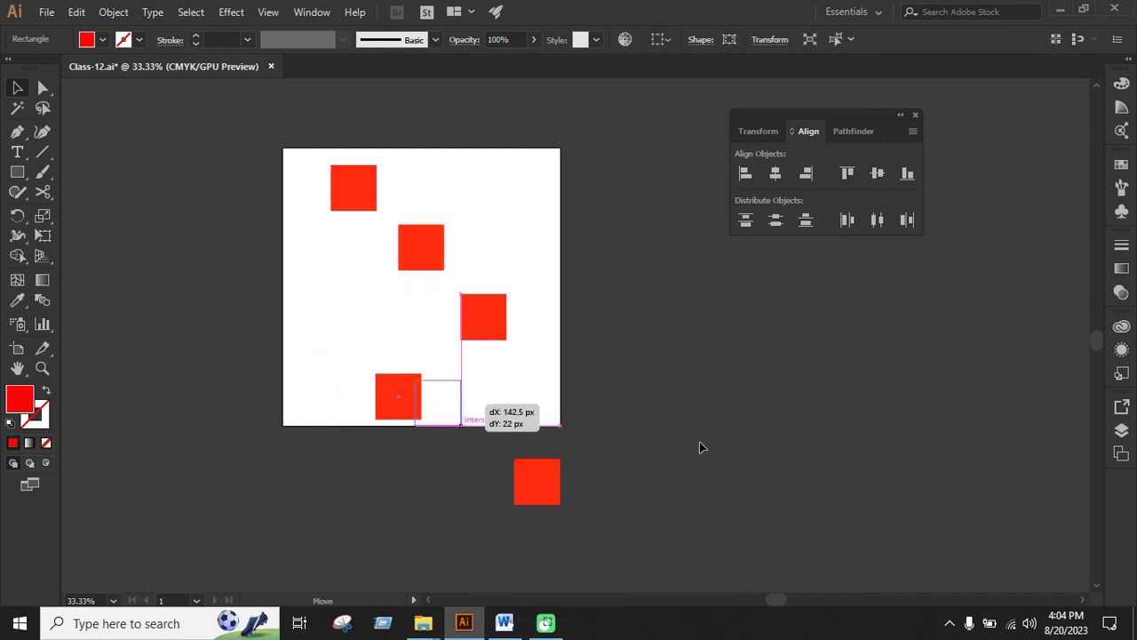
# Step: Top-align the five squares, distribute their centres horizontally, and move the row below the artboard
pyautogui.click(778, 361)
pyautogui.moveTo(292, 143)
pyautogui.mouseDown()
pyautogui.moveTo(697, 549)
pyautogui.moveTo(706, 533)
pyautogui.mouseUp()
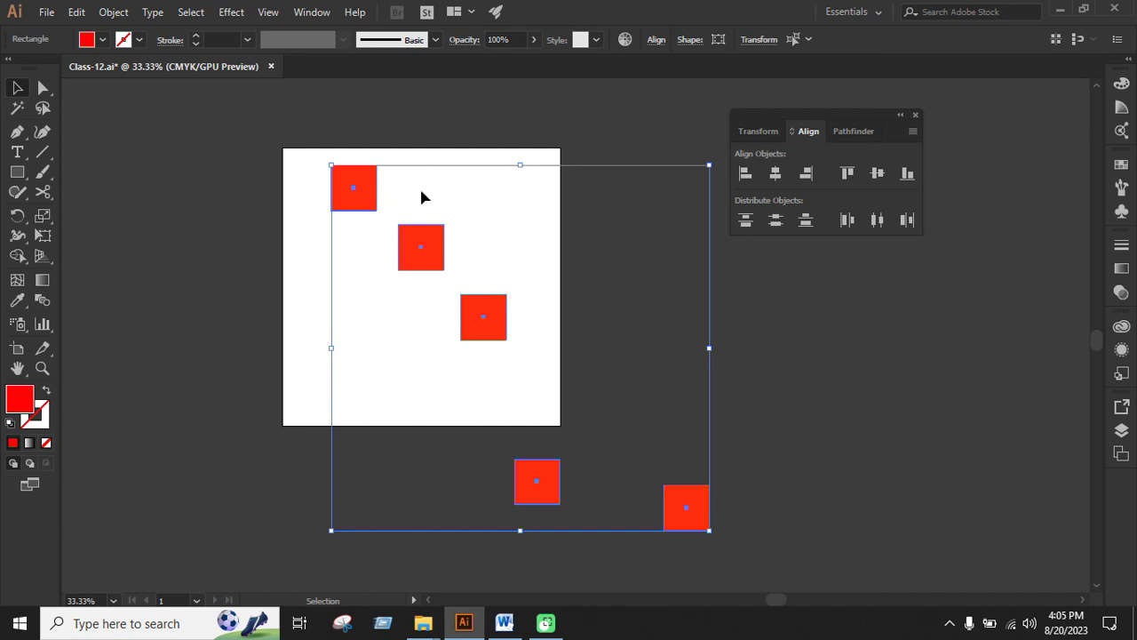
pyautogui.click(839, 176)
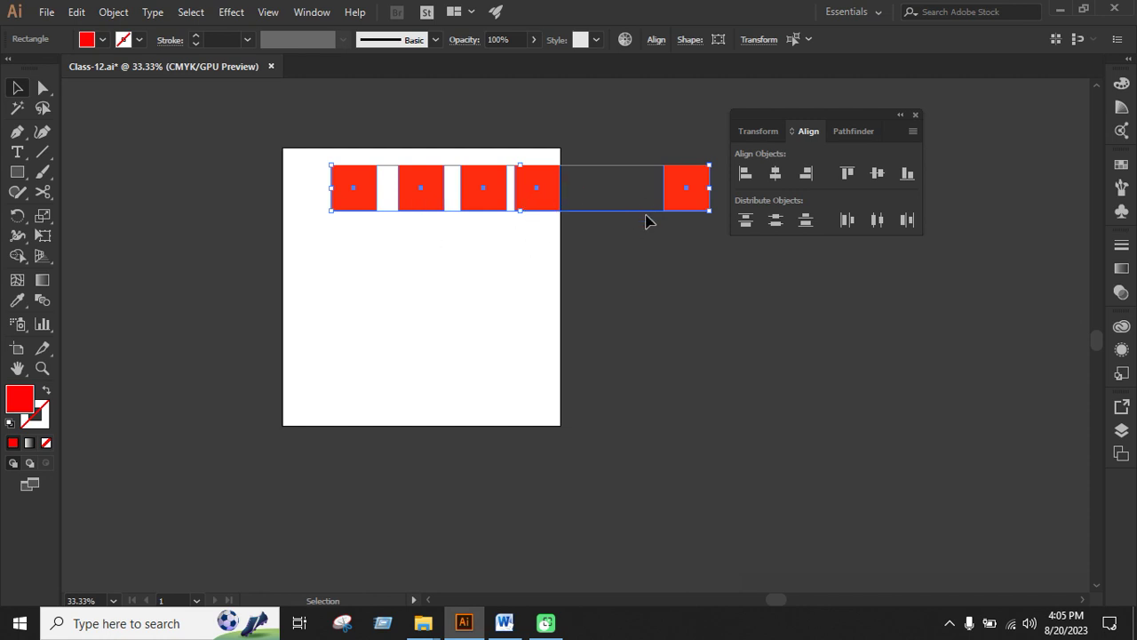
pyautogui.click(878, 221)
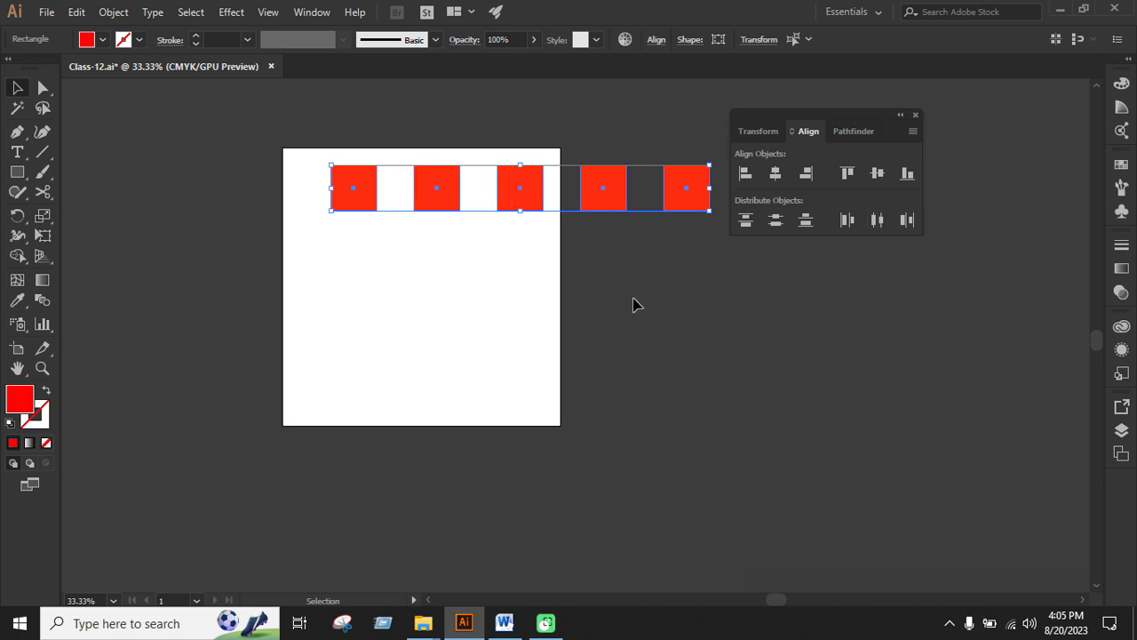
pyautogui.moveTo(612, 205); pyautogui.dragTo(523, 507)
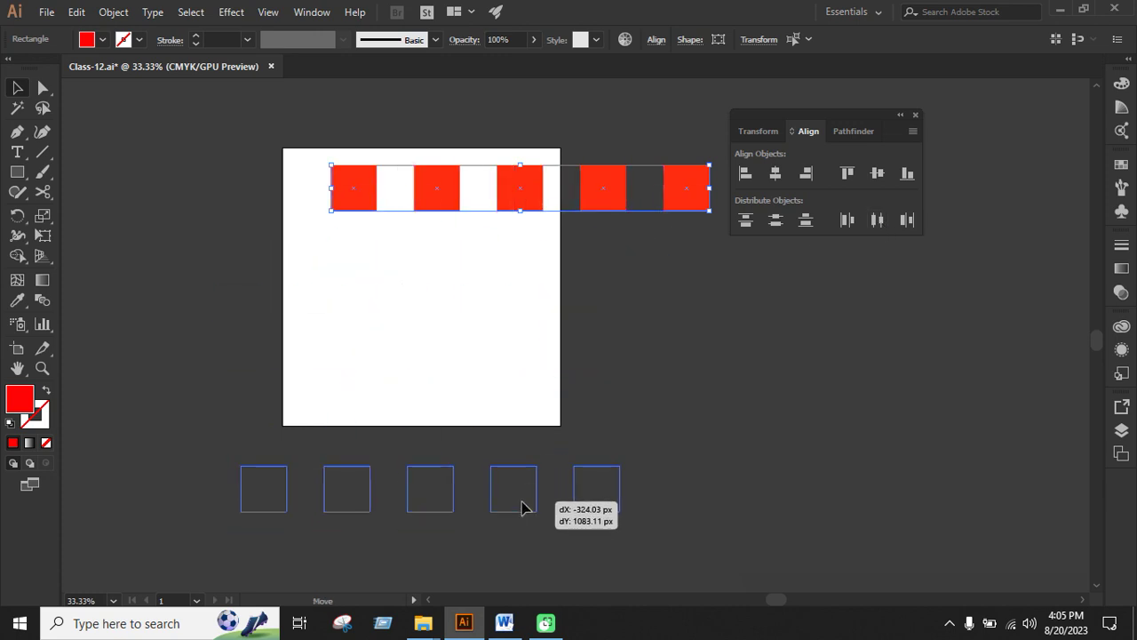
pyautogui.scroll(-2, 472, 441)
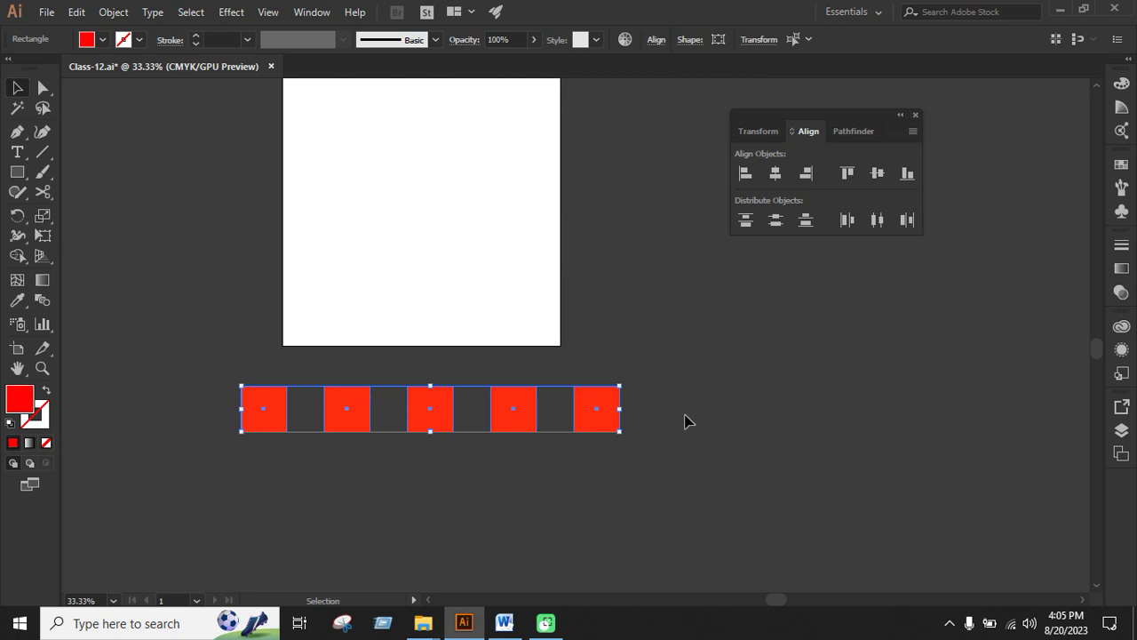
pyautogui.scroll(2, 705, 423)
pyautogui.scroll(-1, 705, 423)
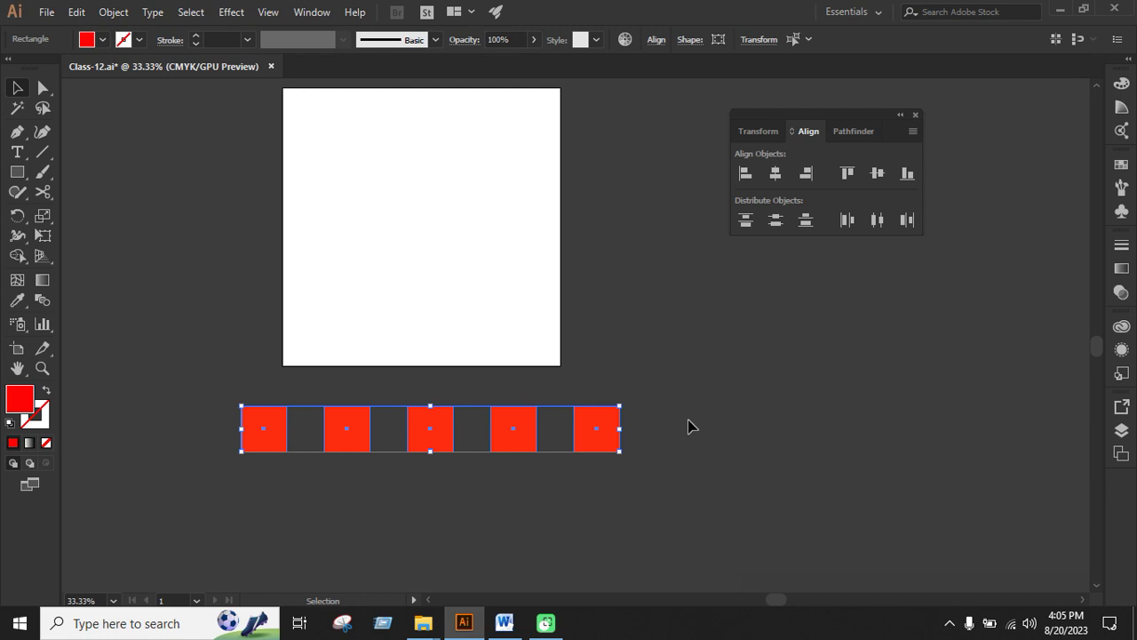
# Step: Delete the five squares, then draw a trial rectangle from the artboard's corner and delete it
pyautogui.press('BackSpace')
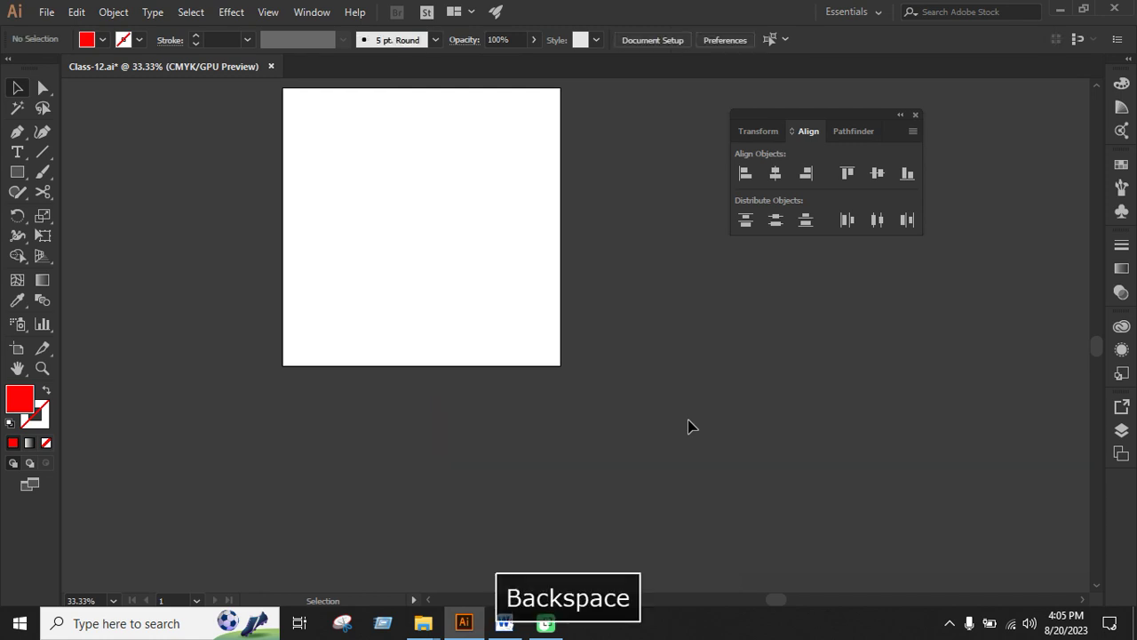
pyautogui.scroll(1, 629, 445)
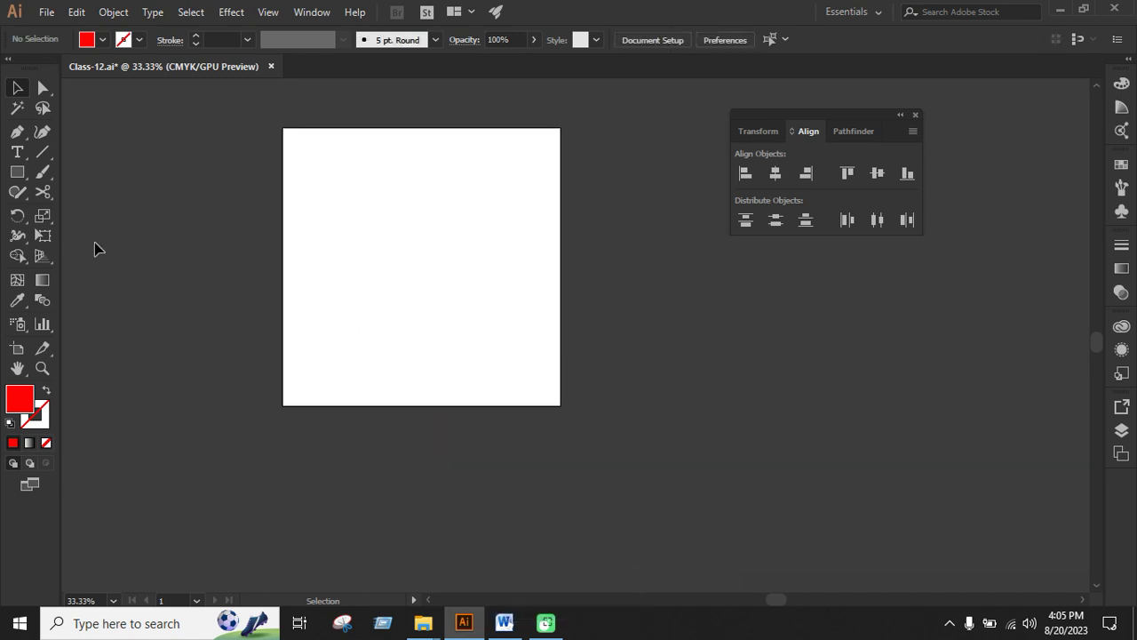
pyautogui.click(23, 173)
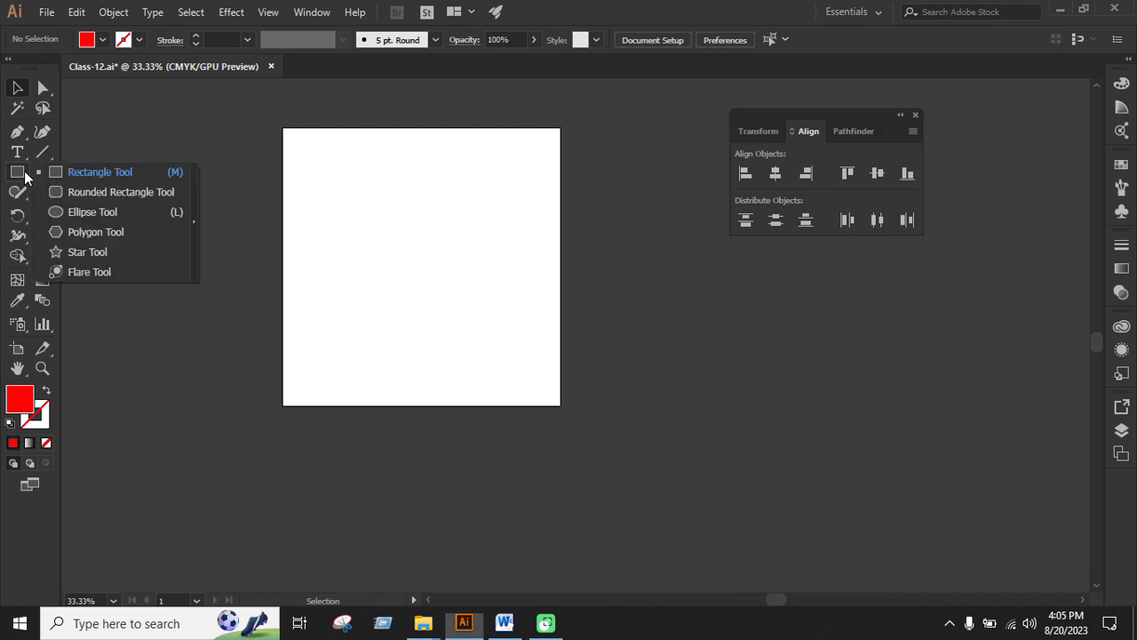
pyautogui.click(93, 173)
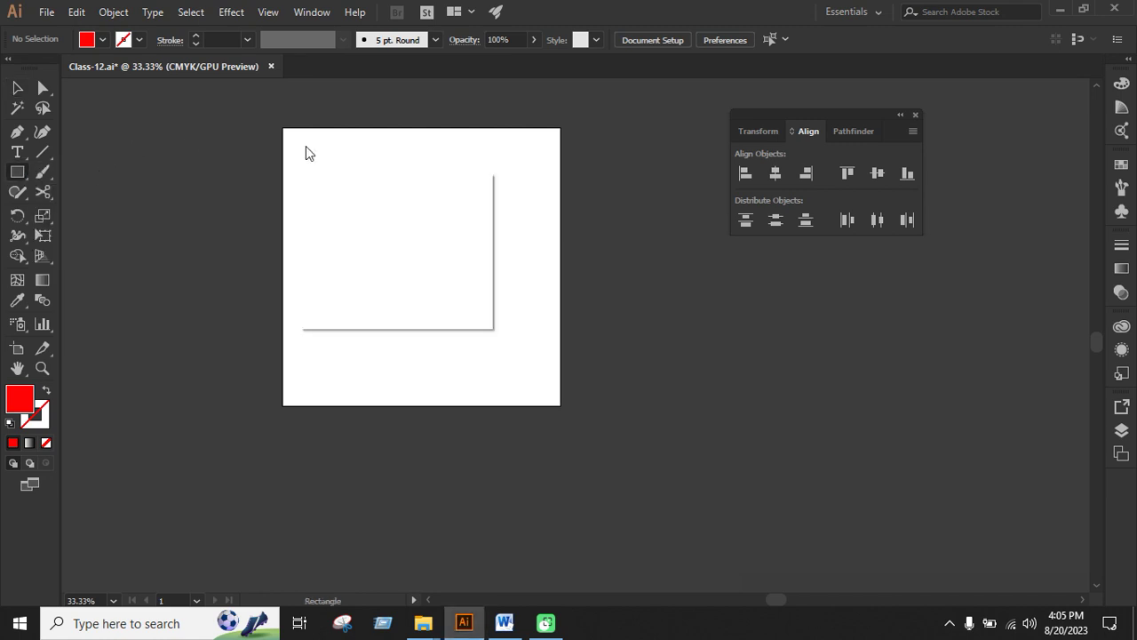
pyautogui.click(428, 283)
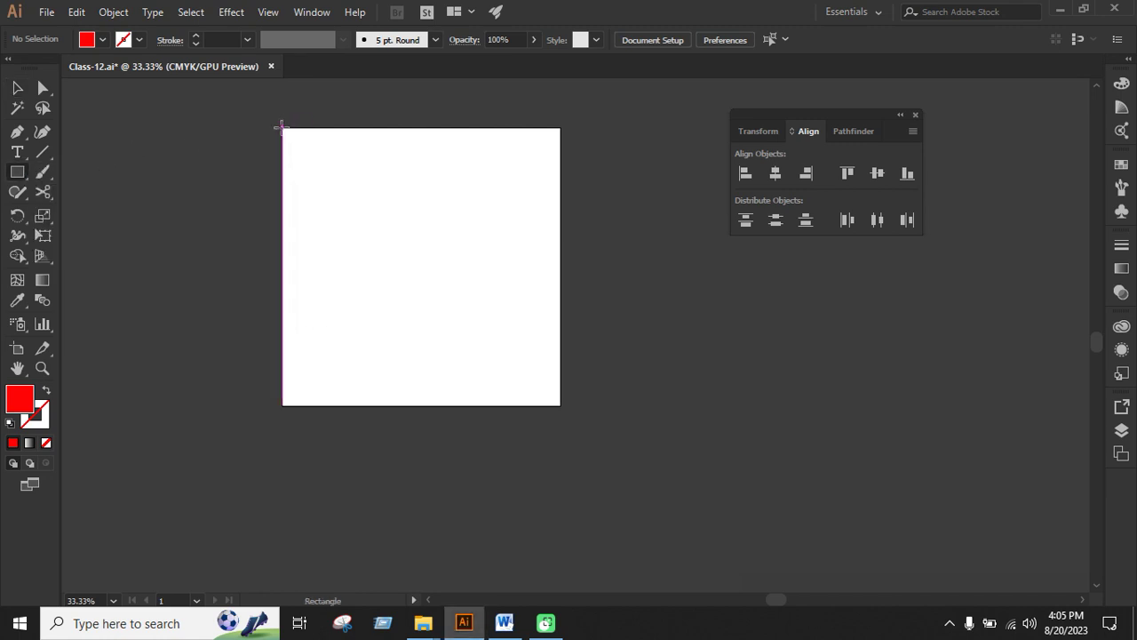
pyautogui.moveTo(282, 128); pyautogui.dragTo(552, 408)
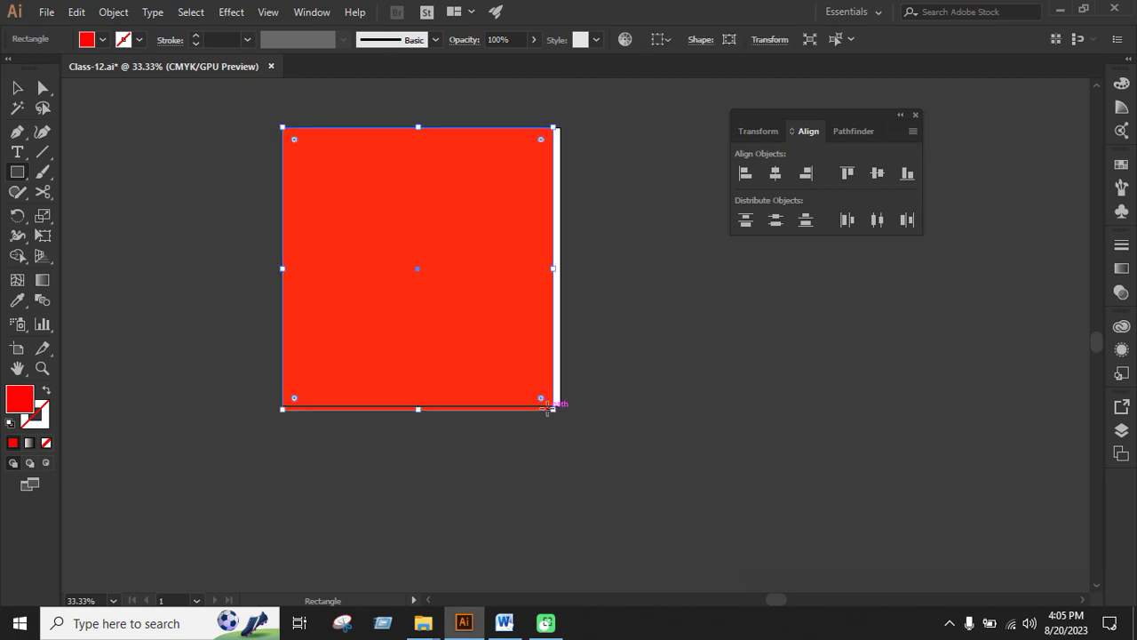
pyautogui.press('BackSpace')
pyautogui.scroll(-1, 255, 450)
# Step: Draw a new red square and position it just below the artboard's bottom edge
pyautogui.moveTo(241, 409)
pyautogui.mouseDown()
pyautogui.moveTo(317, 470)
pyautogui.moveTo(348, 517)
pyautogui.mouseUp()
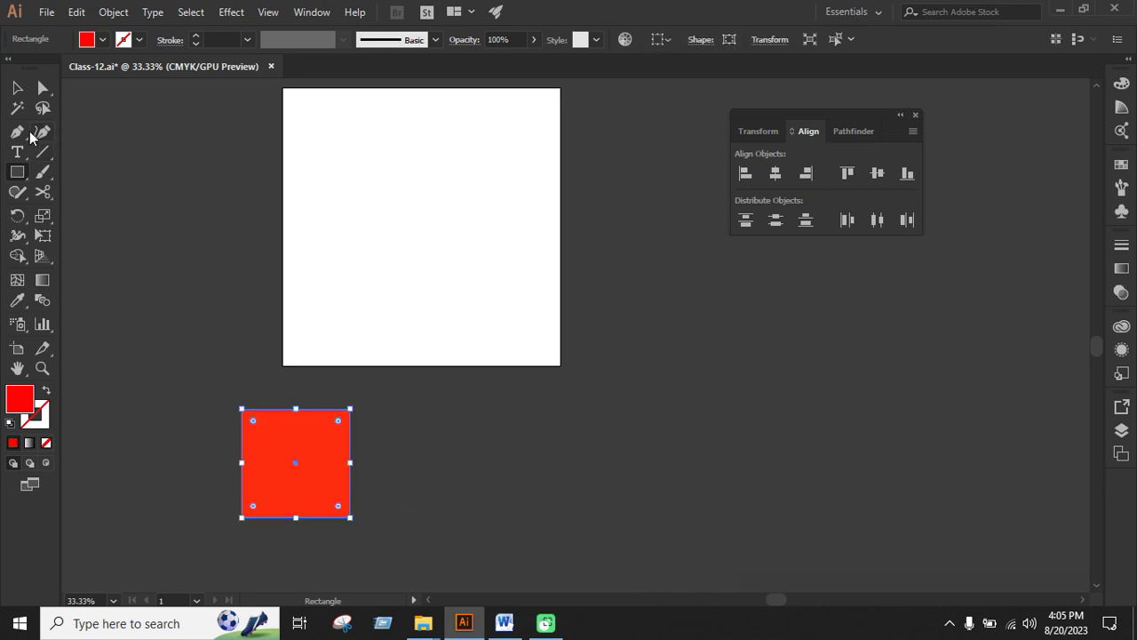
pyautogui.click(17, 88)
pyautogui.click(419, 419)
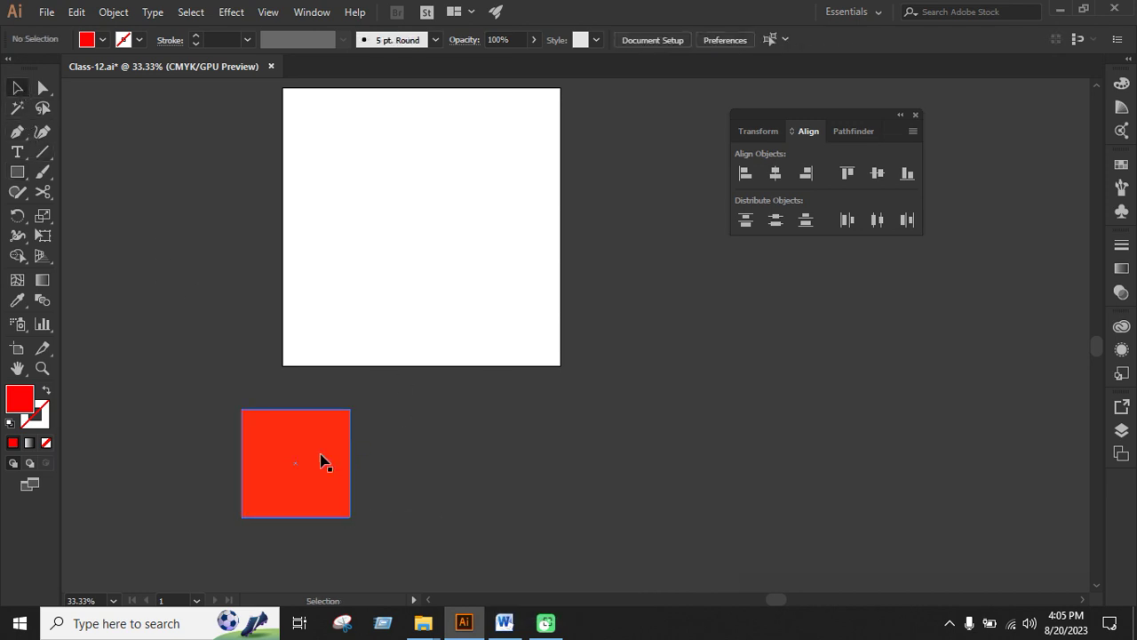
pyautogui.click(323, 459)
pyautogui.scroll(1, 426, 222)
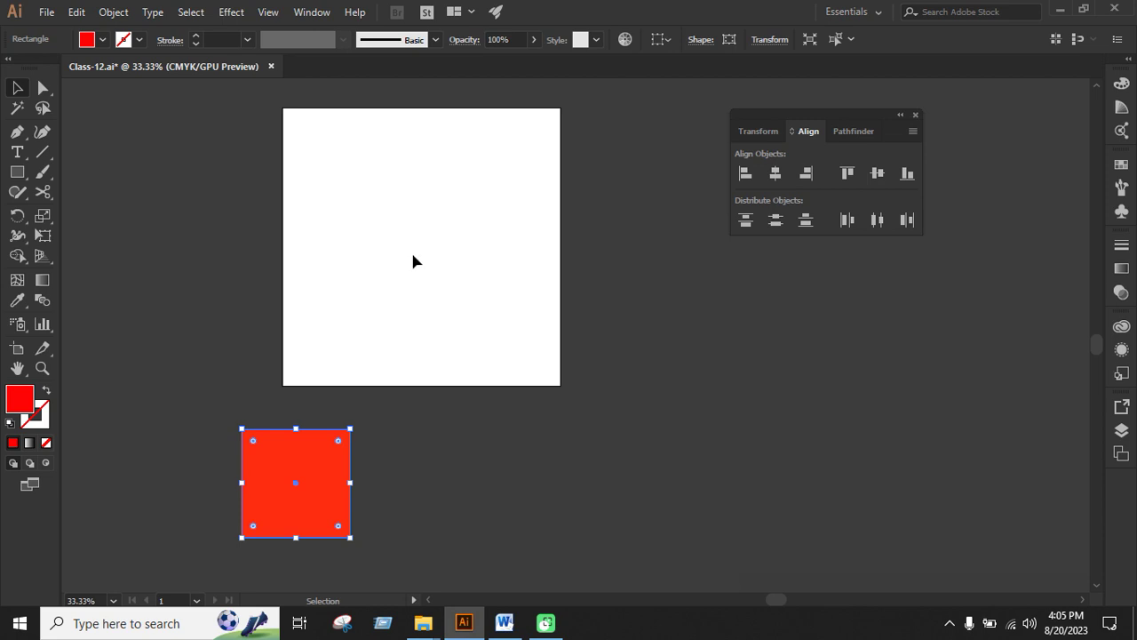
pyautogui.moveTo(322, 498)
pyautogui.mouseDown()
pyautogui.moveTo(428, 257)
pyautogui.moveTo(443, 258)
pyautogui.mouseUp()
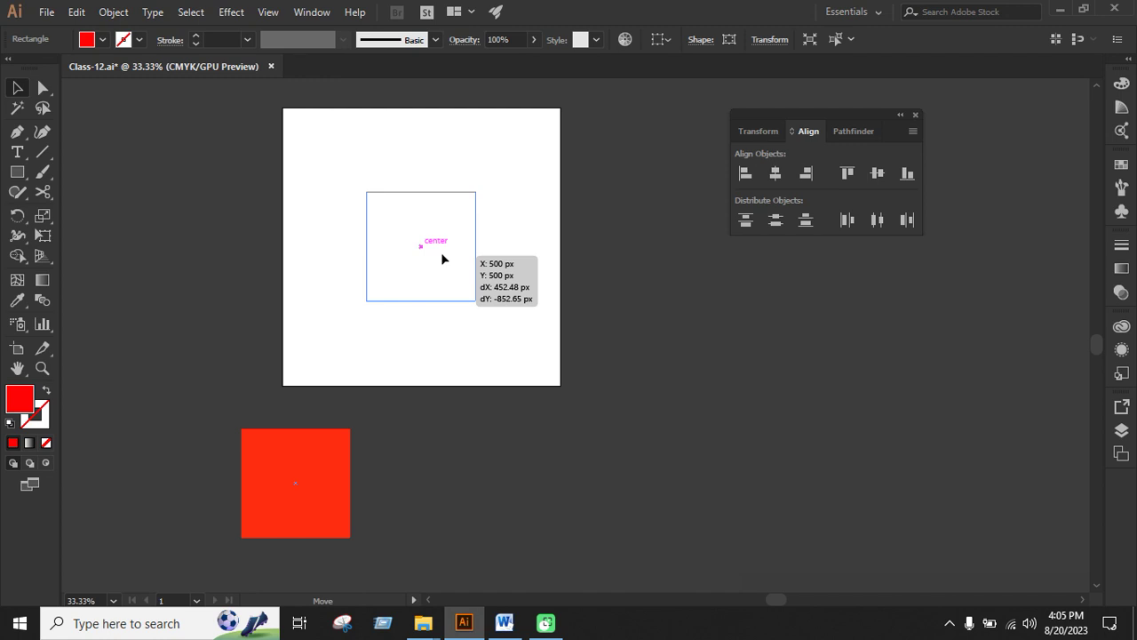
pyautogui.moveTo(442, 259); pyautogui.dragTo(447, 465)
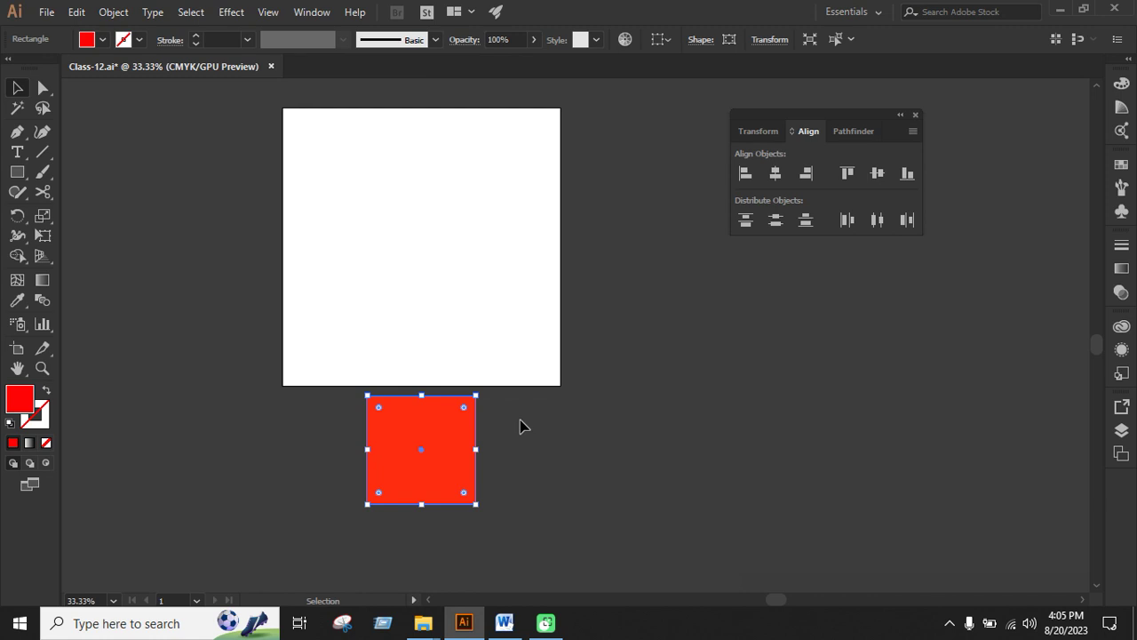
# Step: Reselect the red square and view the Align To options without changing them
pyautogui.click(617, 459)
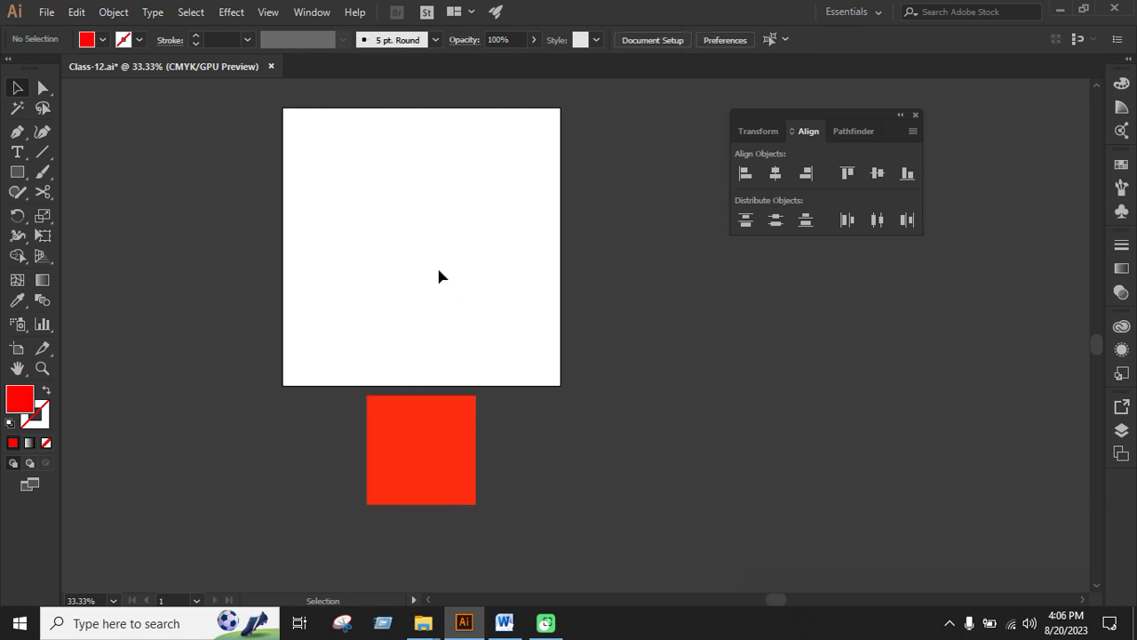
pyautogui.click(429, 452)
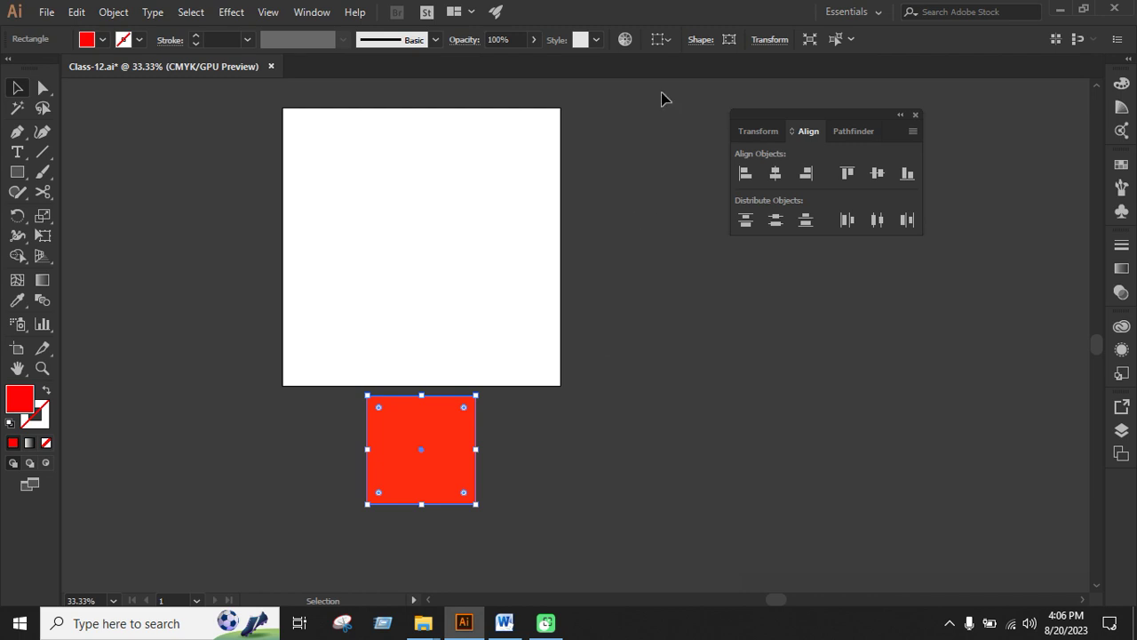
pyautogui.click(669, 40)
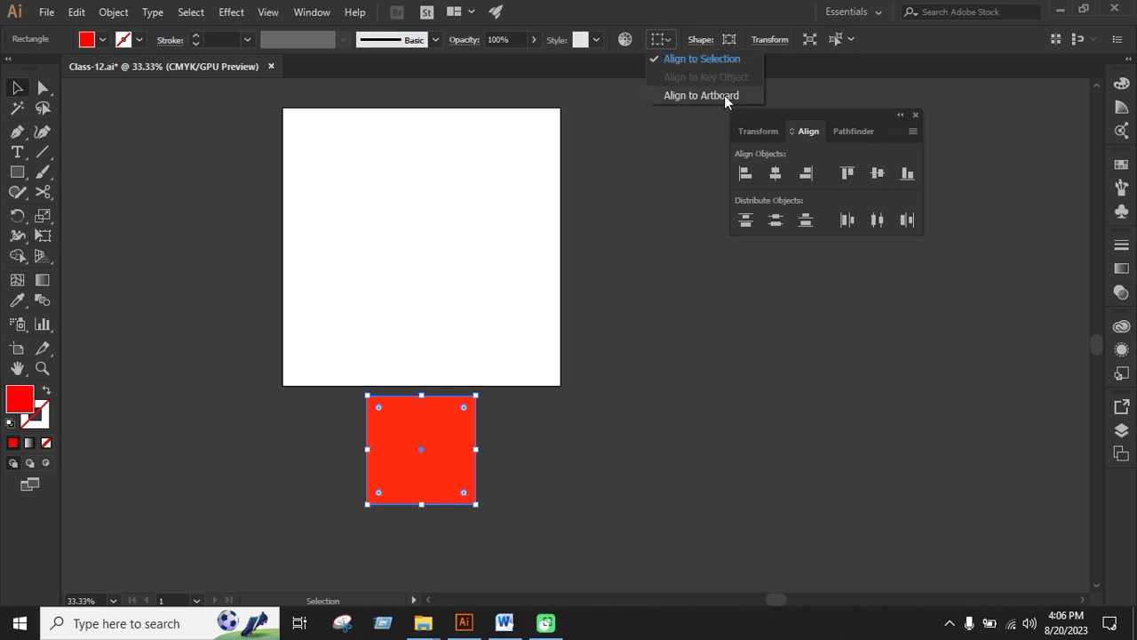
pyautogui.click(601, 272)
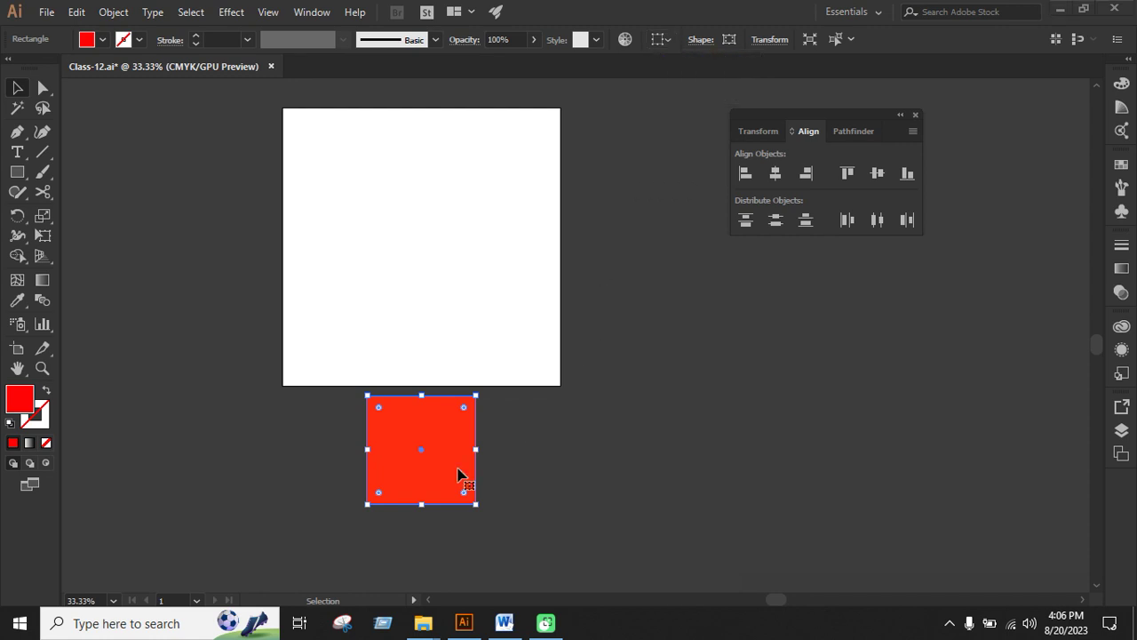
pyautogui.scroll(-3, 533, 444)
pyautogui.scroll(-1, 498, 418)
pyautogui.click(536, 409)
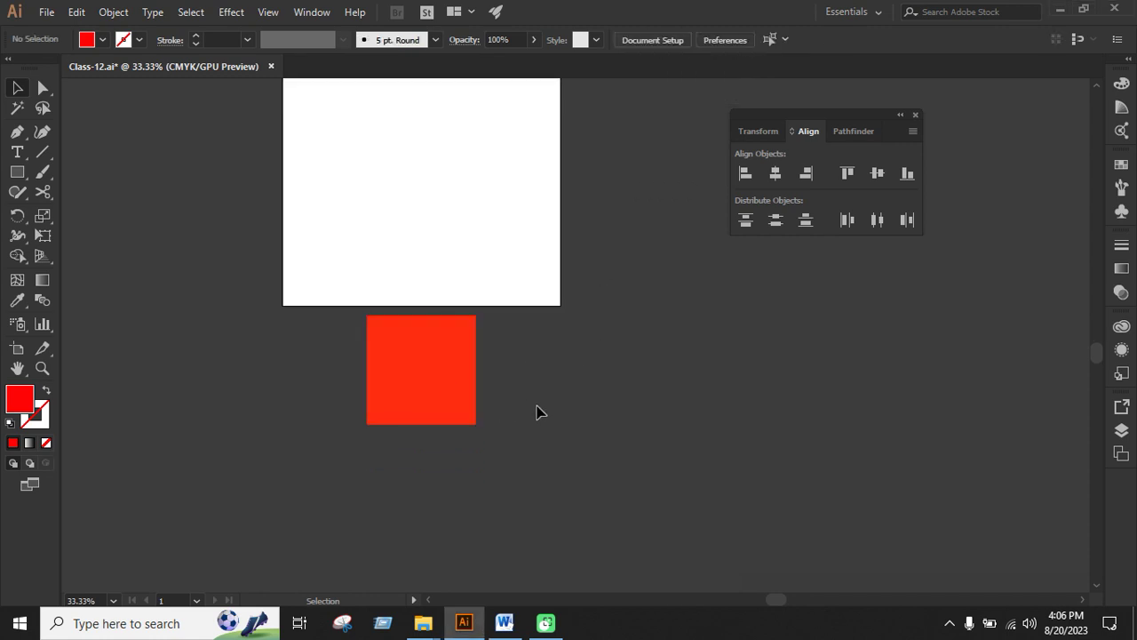
pyautogui.moveTo(441, 374); pyautogui.dragTo(598, 482)
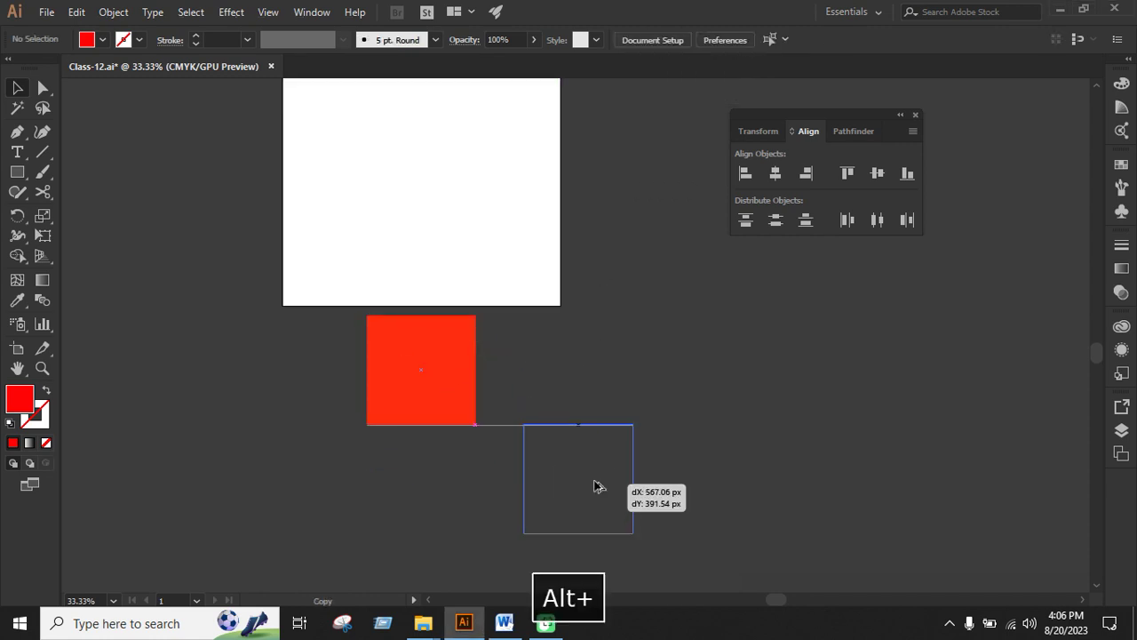
pyautogui.moveTo(619, 418); pyautogui.dragTo(642, 320)
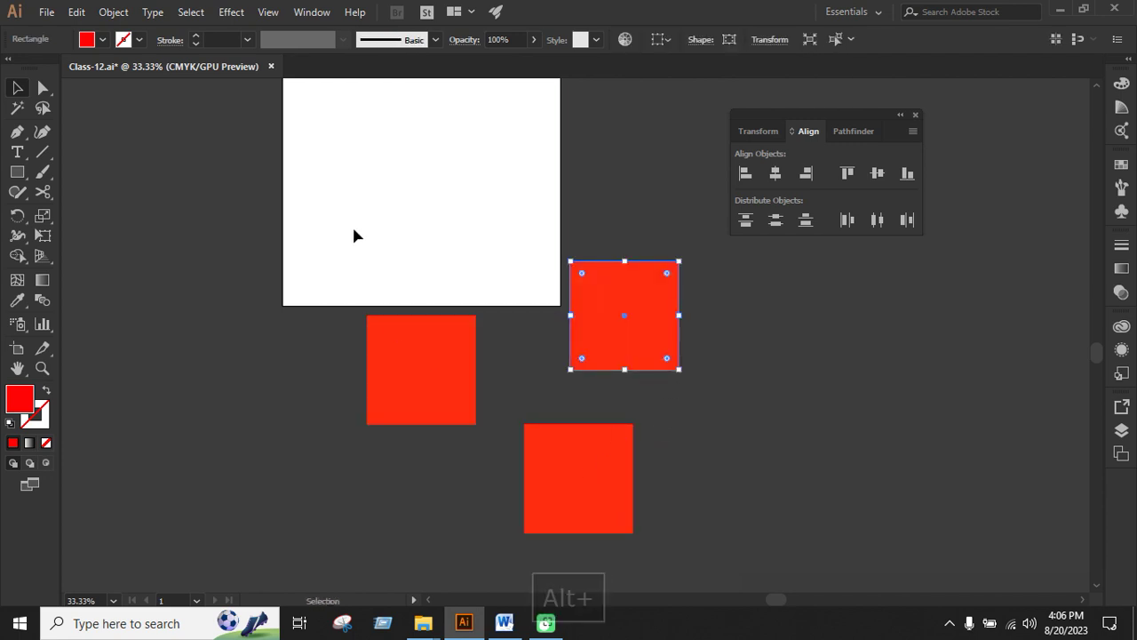
pyautogui.moveTo(348, 218); pyautogui.dragTo(708, 490)
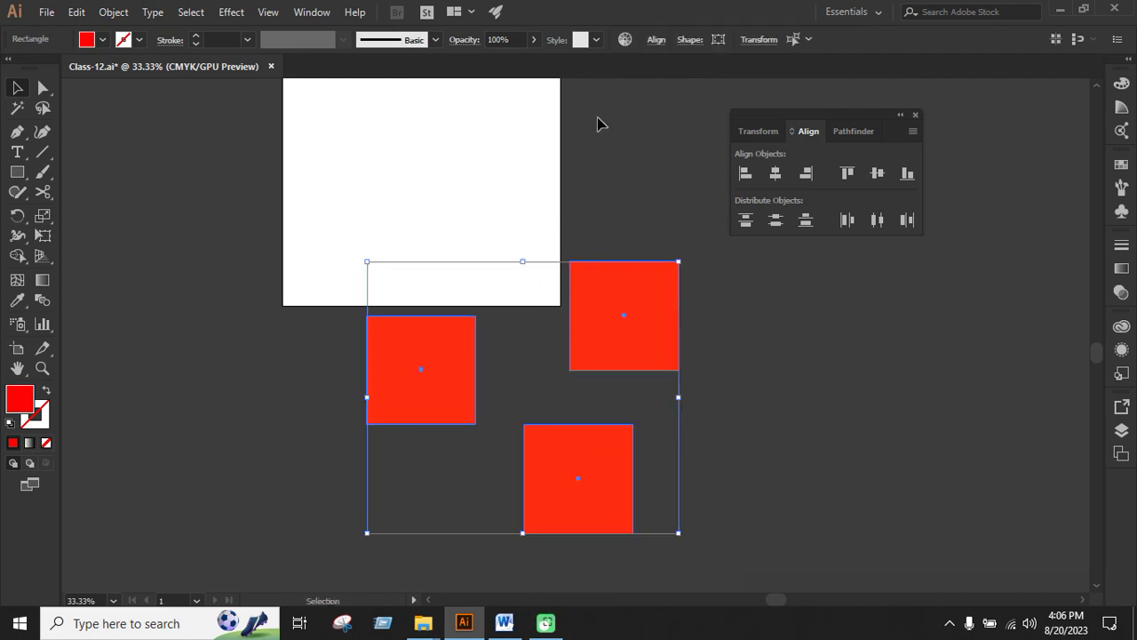
pyautogui.click(655, 39)
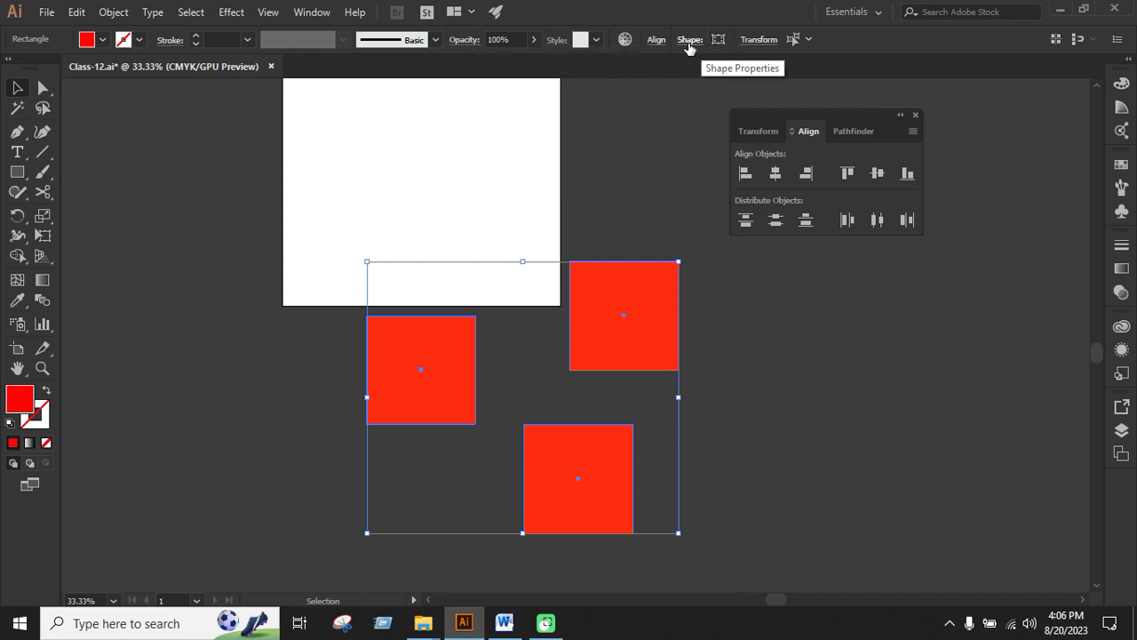
pyautogui.click(655, 40)
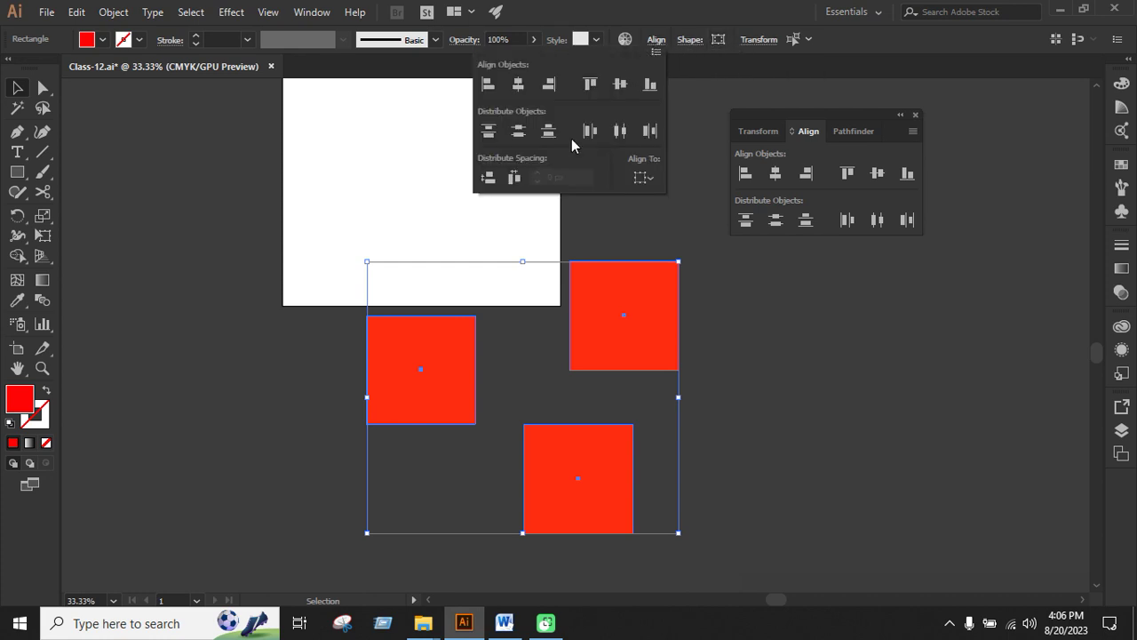
pyautogui.click(651, 180)
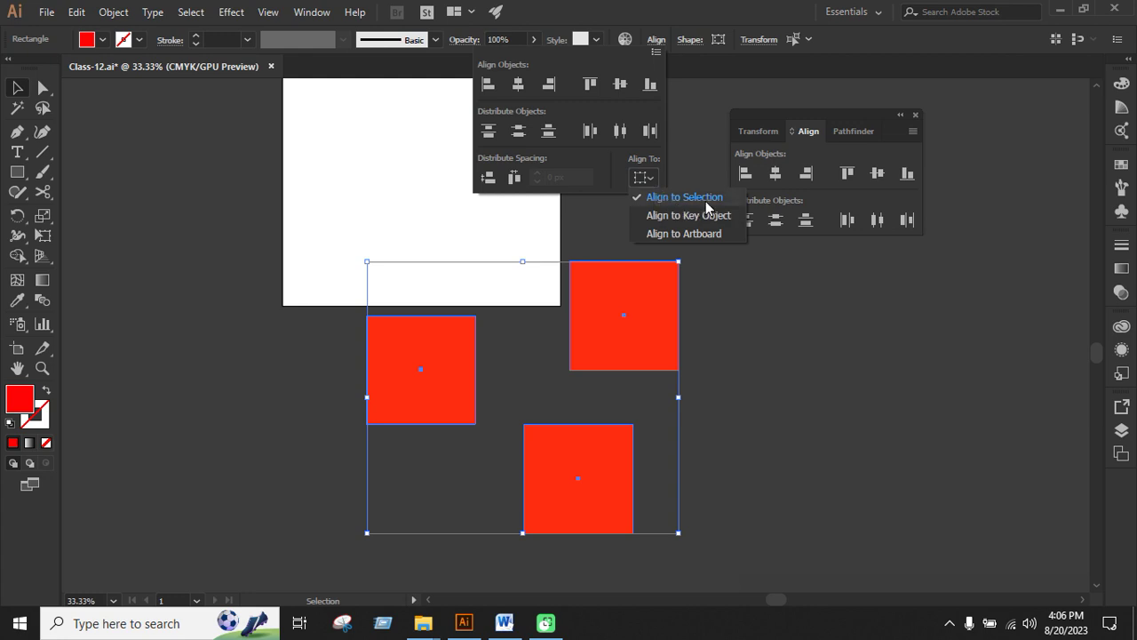
pyautogui.click(736, 365)
pyautogui.click(736, 391)
pyautogui.scroll(3, 578, 404)
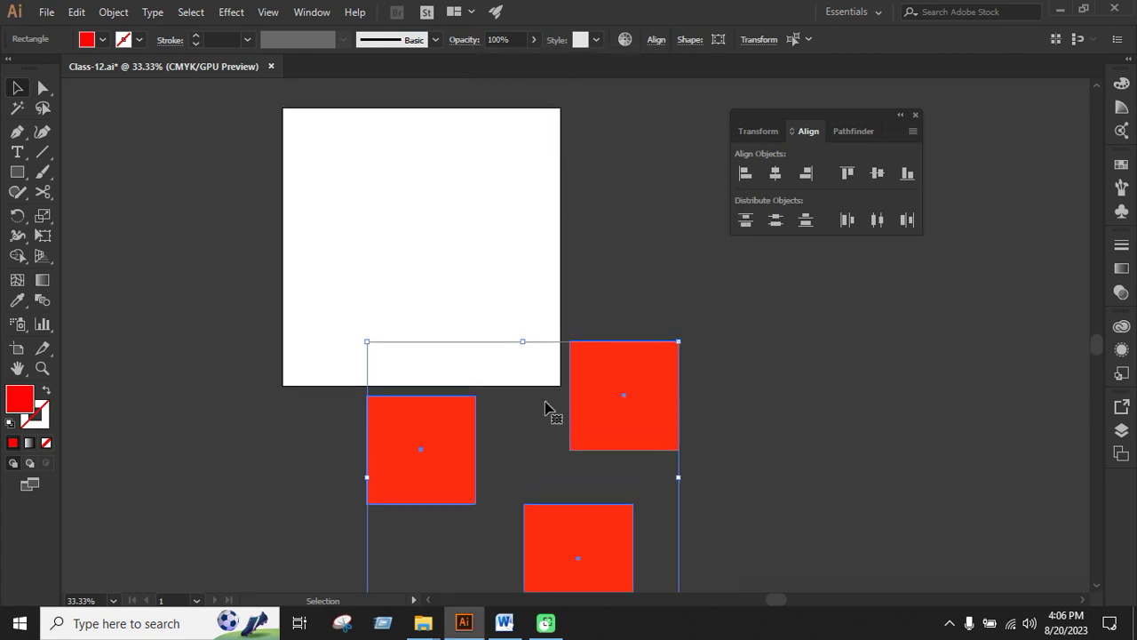
pyautogui.scroll(-1, 459, 198)
pyautogui.scroll(-1, 459, 198)
pyautogui.click(678, 370)
pyautogui.scroll(2, 538, 297)
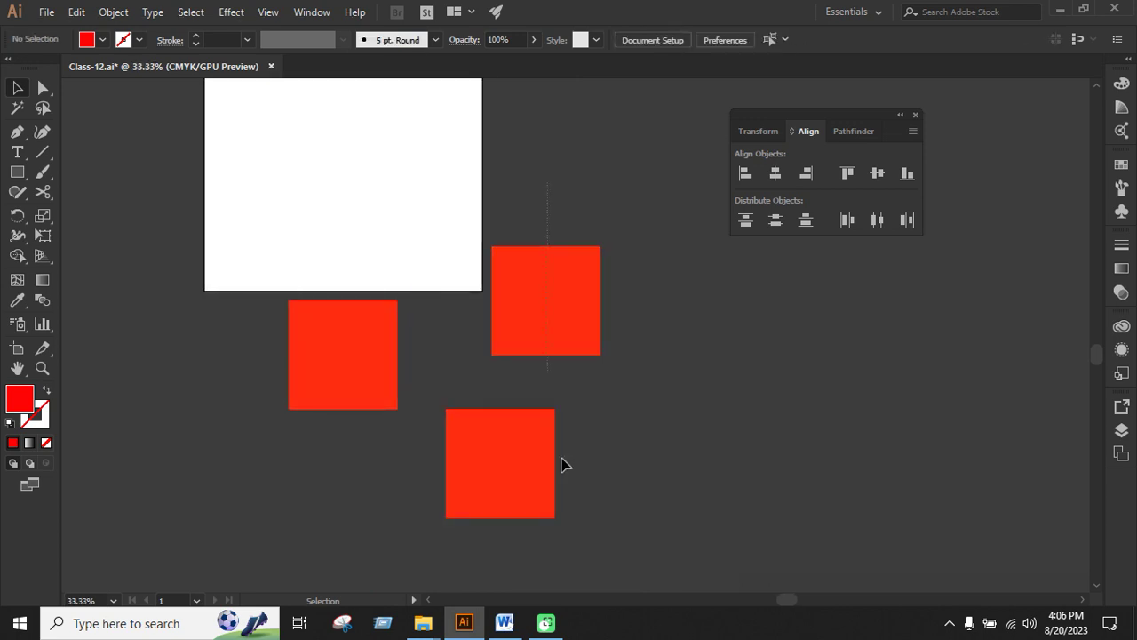
pyautogui.moveTo(562, 464); pyautogui.dragTo(533, 346)
pyautogui.press('BackSpace')
pyautogui.scroll(3, 566, 474)
# Step: Enlarge the remaining red square slightly around its centre
pyautogui.click(396, 398)
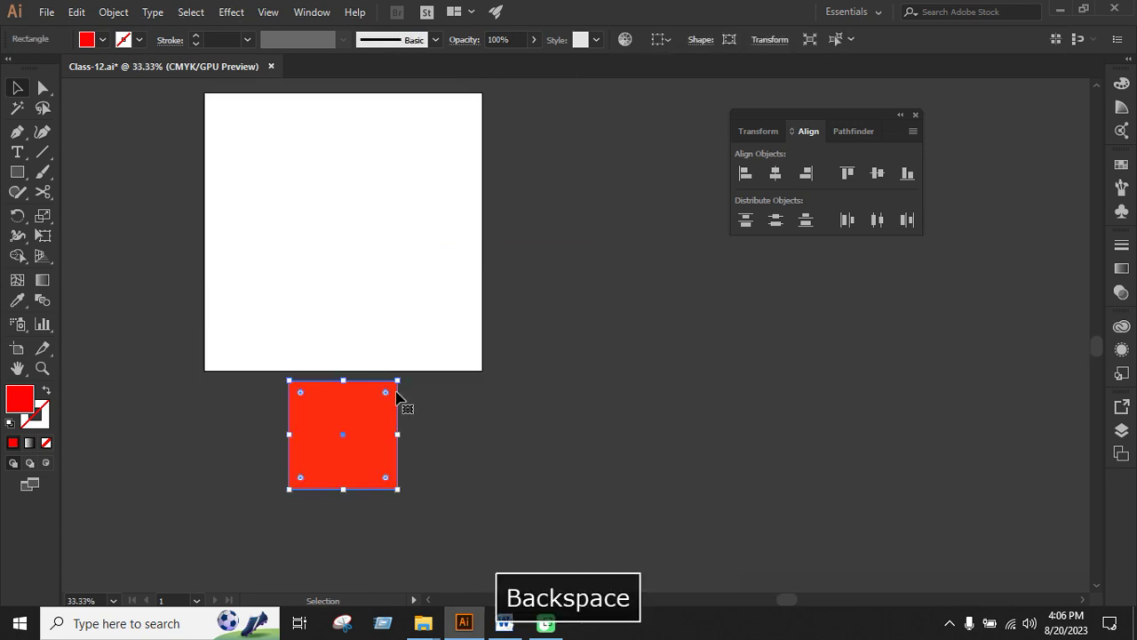
pyautogui.moveTo(396, 391)
pyautogui.mouseDown()
pyautogui.moveTo(407, 373)
pyautogui.moveTo(373, 446)
pyautogui.mouseUp()
pyautogui.scroll(-2, 459, 388)
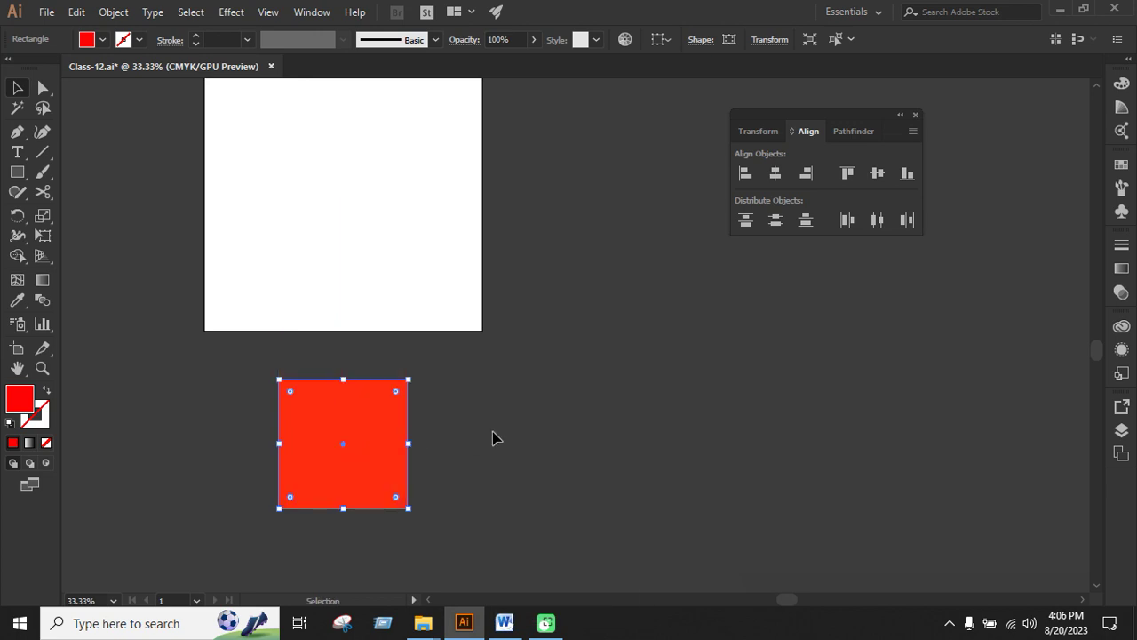
pyautogui.click(424, 467)
pyautogui.scroll(2, 400, 480)
pyautogui.click(353, 510)
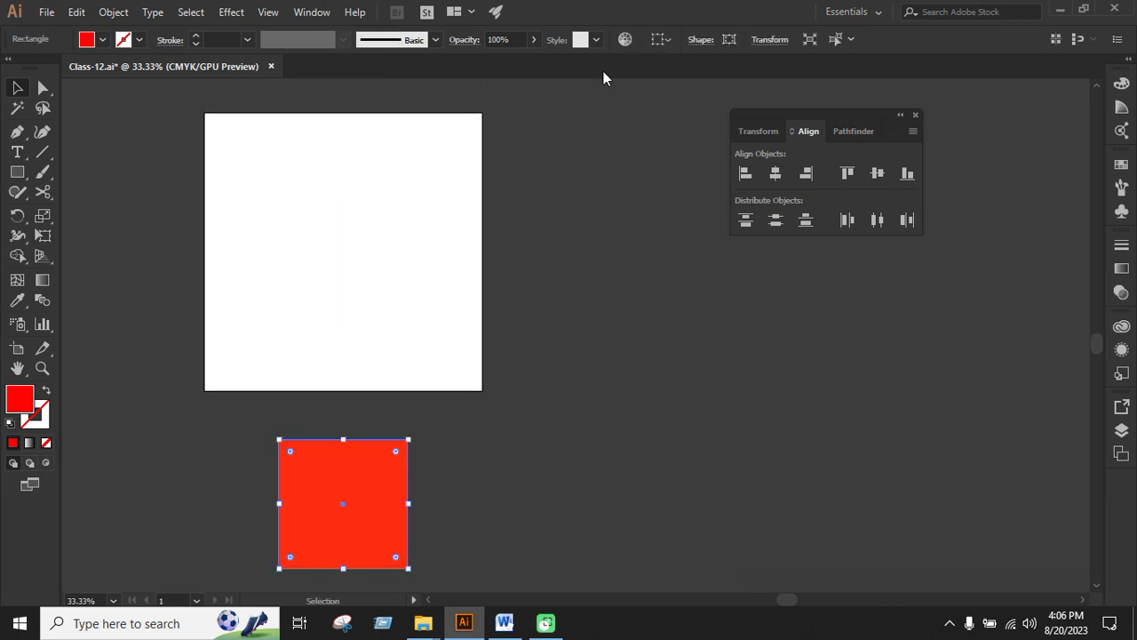
# Step: Centre the red square horizontally and vertically, aligned to the artboard
pyautogui.click(672, 39)
pyautogui.click(689, 98)
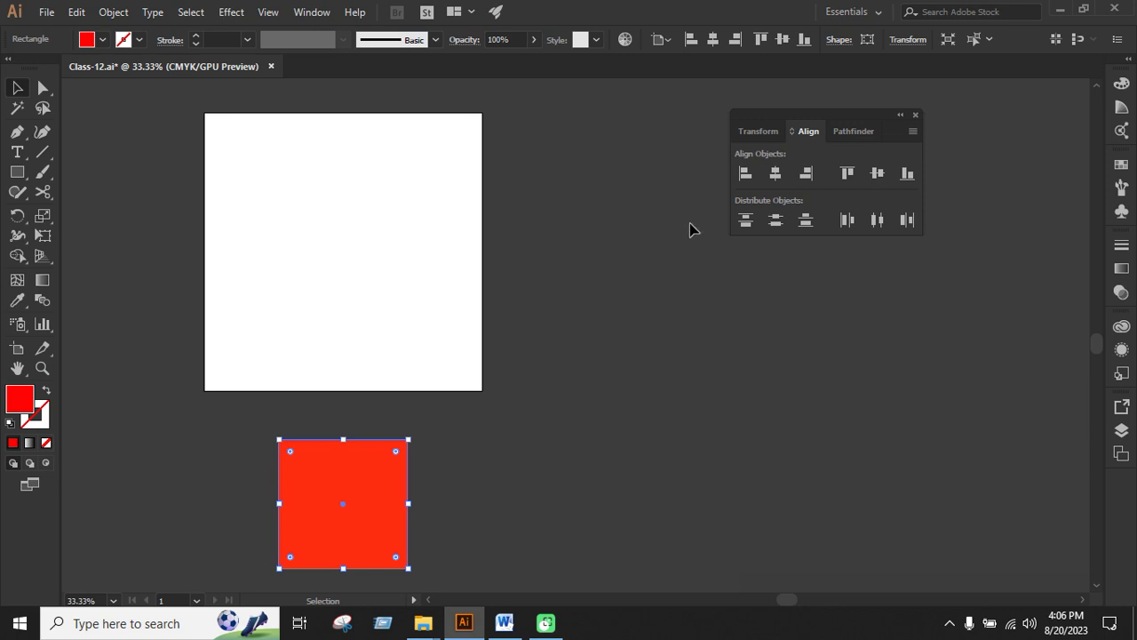
pyautogui.click(662, 41)
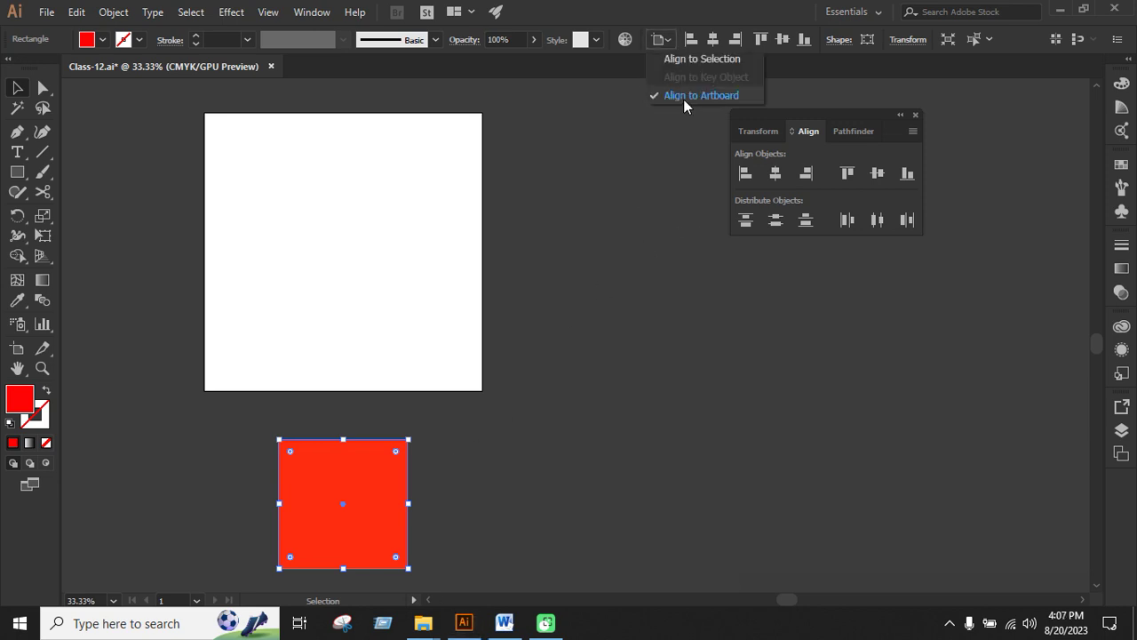
pyautogui.click(683, 98)
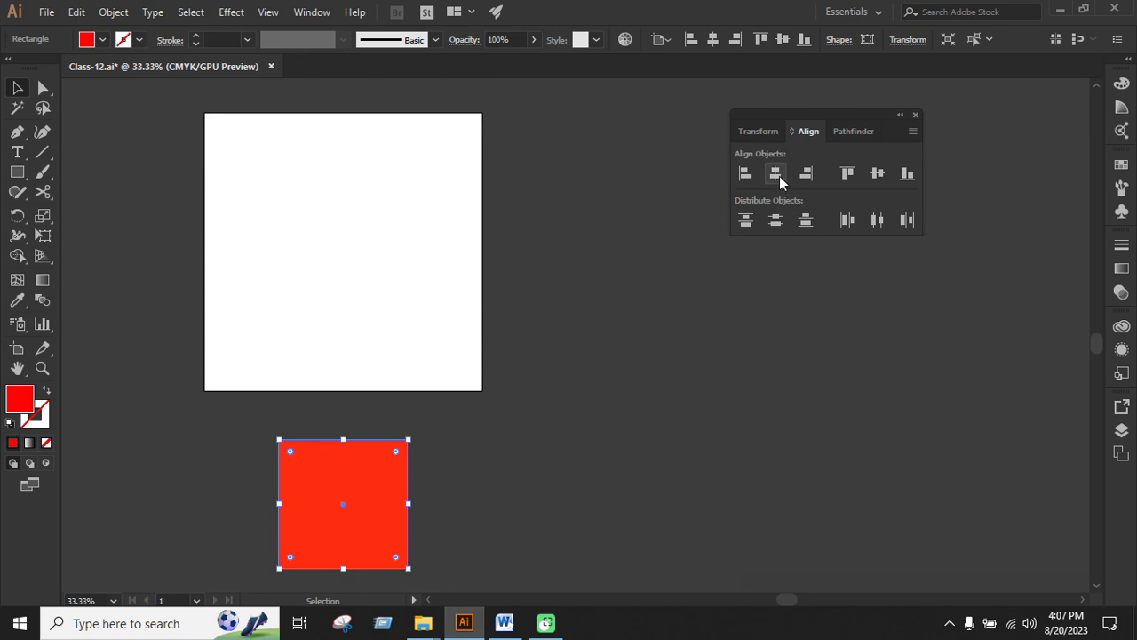
pyautogui.click(776, 174)
pyautogui.click(877, 174)
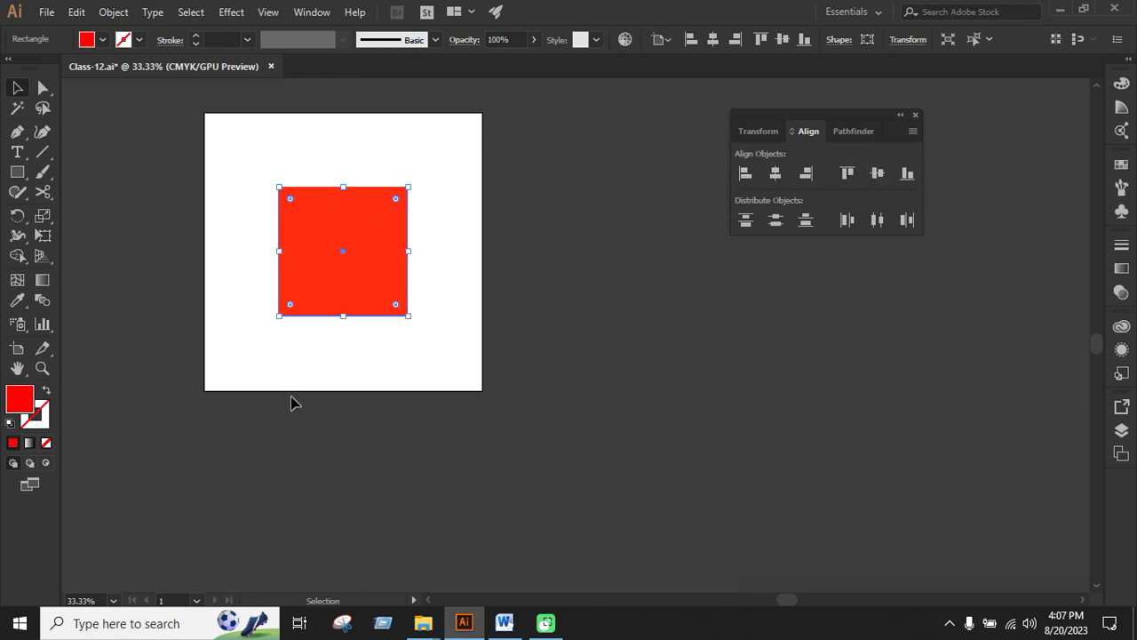
# Step: Move the red square off the artboard down and right, toward the corner
pyautogui.click(480, 364)
pyautogui.moveTo(363, 285); pyautogui.dragTo(520, 478)
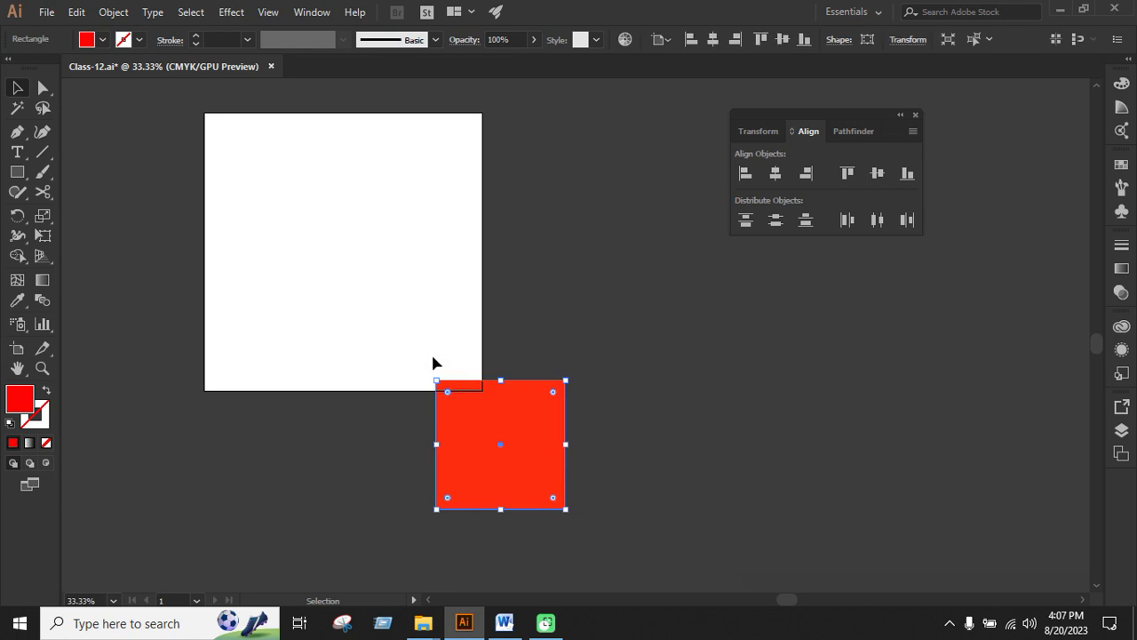
pyautogui.moveTo(517, 446); pyautogui.dragTo(530, 426)
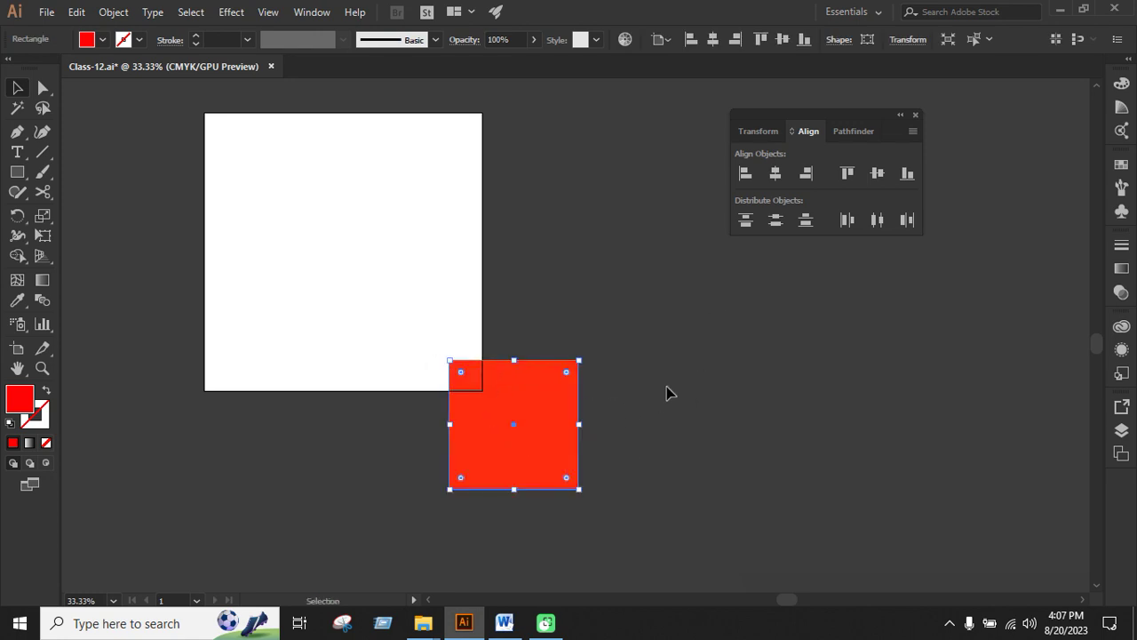
pyautogui.click(665, 391)
pyautogui.click(539, 434)
# Step: Re-centre the square vertically on the artboard, drag it back to centre, and reselect it
pyautogui.click(665, 41)
pyautogui.click(682, 95)
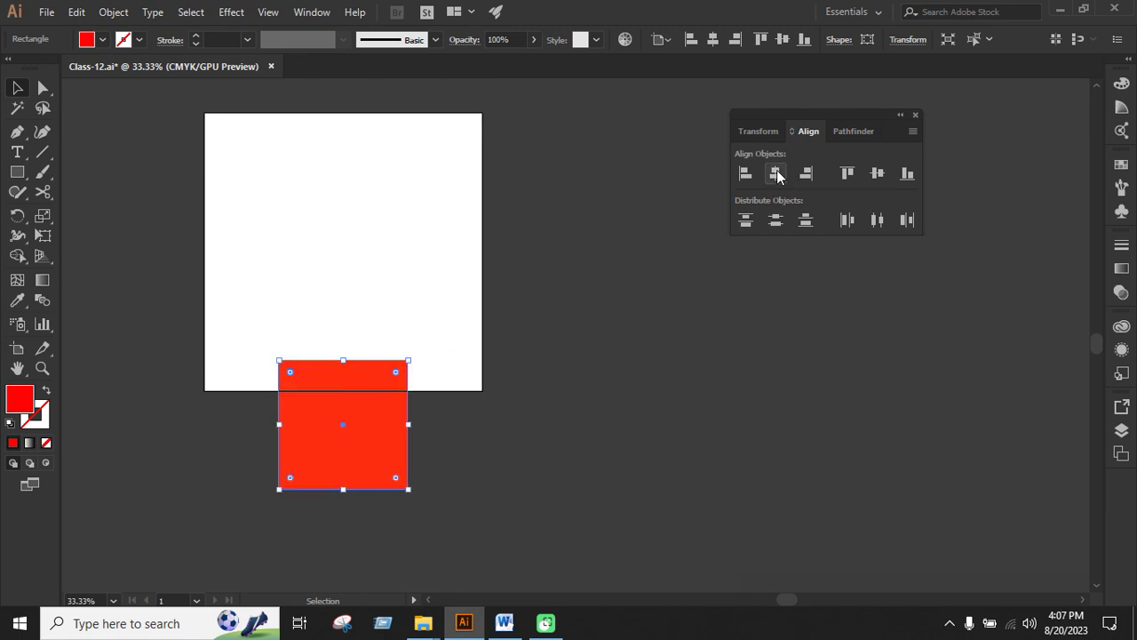
pyautogui.click(880, 175)
pyautogui.click(561, 318)
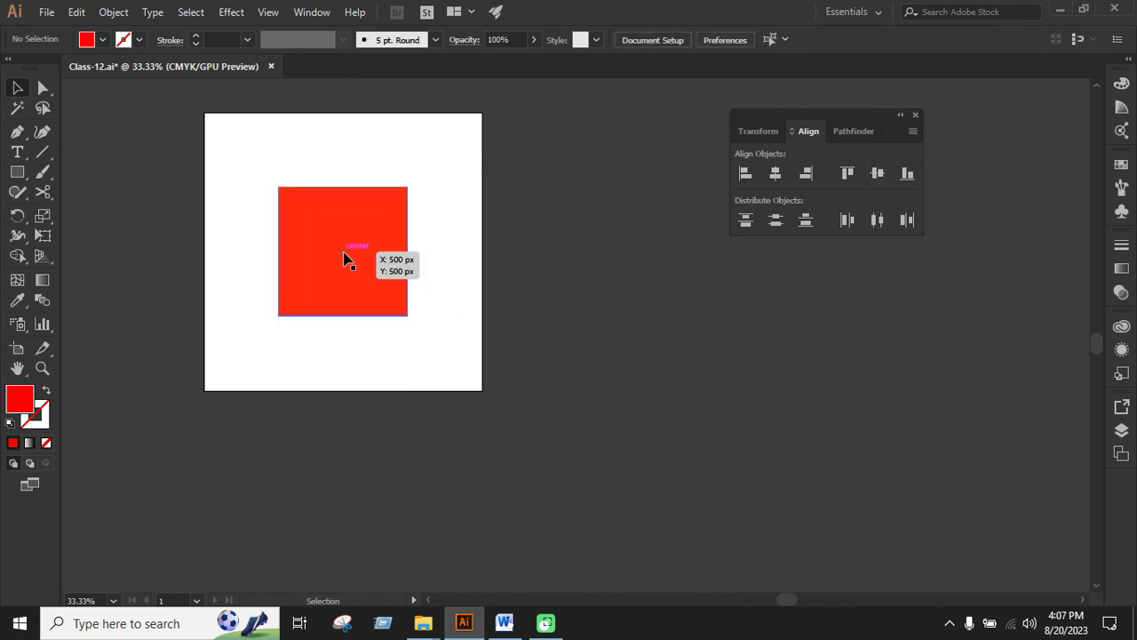
pyautogui.moveTo(348, 261); pyautogui.dragTo(422, 305)
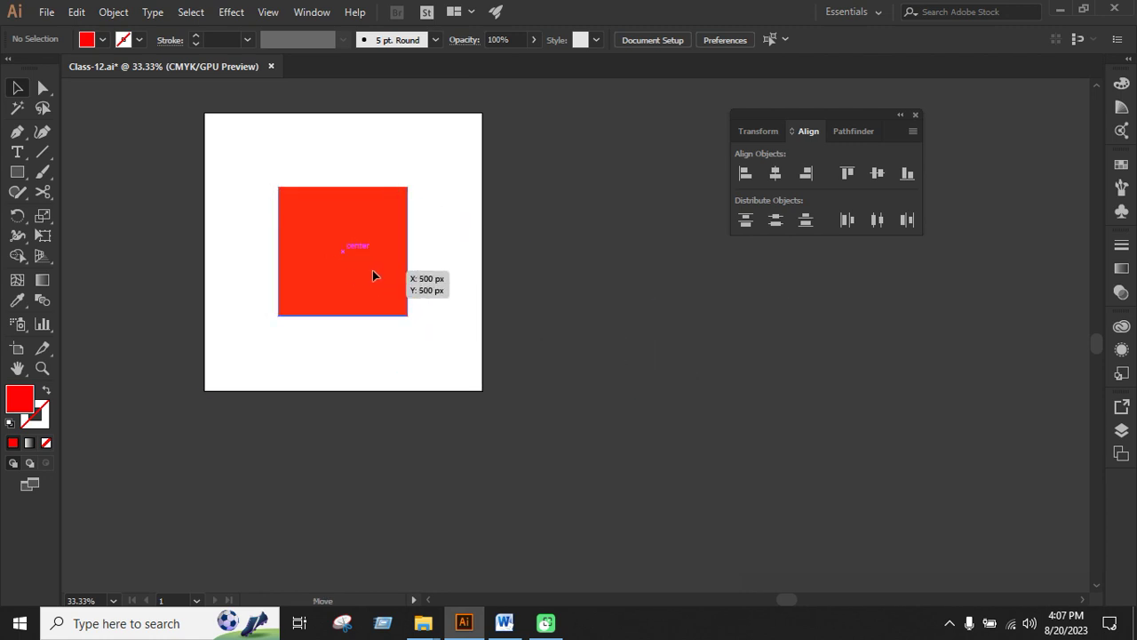
pyautogui.moveTo(422, 305); pyautogui.dragTo(372, 271)
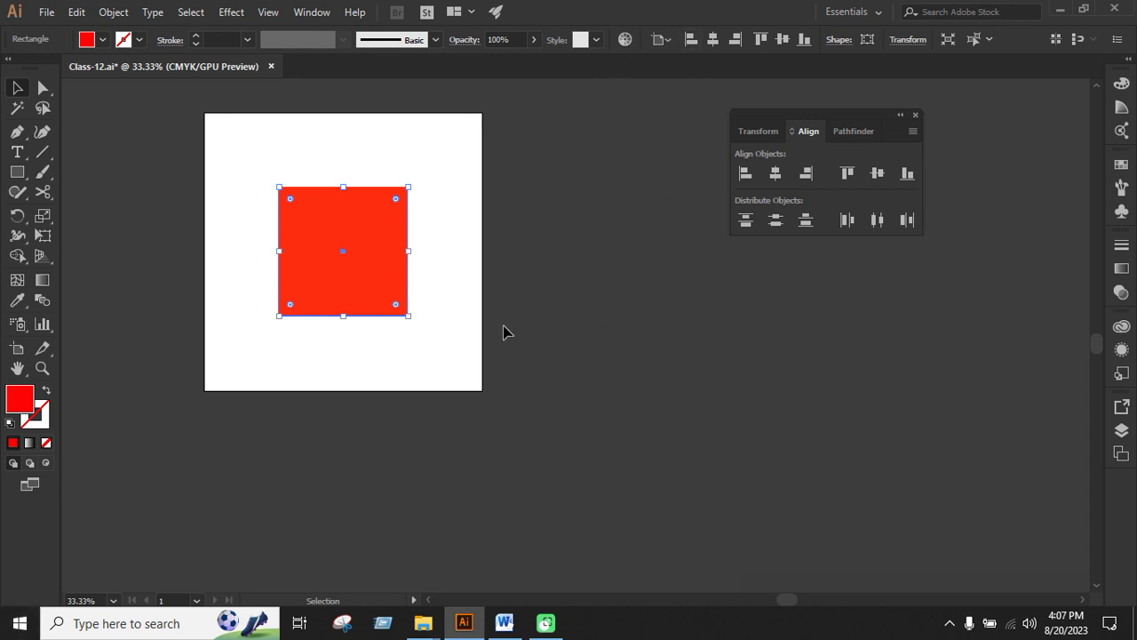
pyautogui.click(543, 313)
pyautogui.click(378, 277)
# Step: Delete the red square and draw a horizontal line with the Line Segment tool
pyautogui.press('BackSpace')
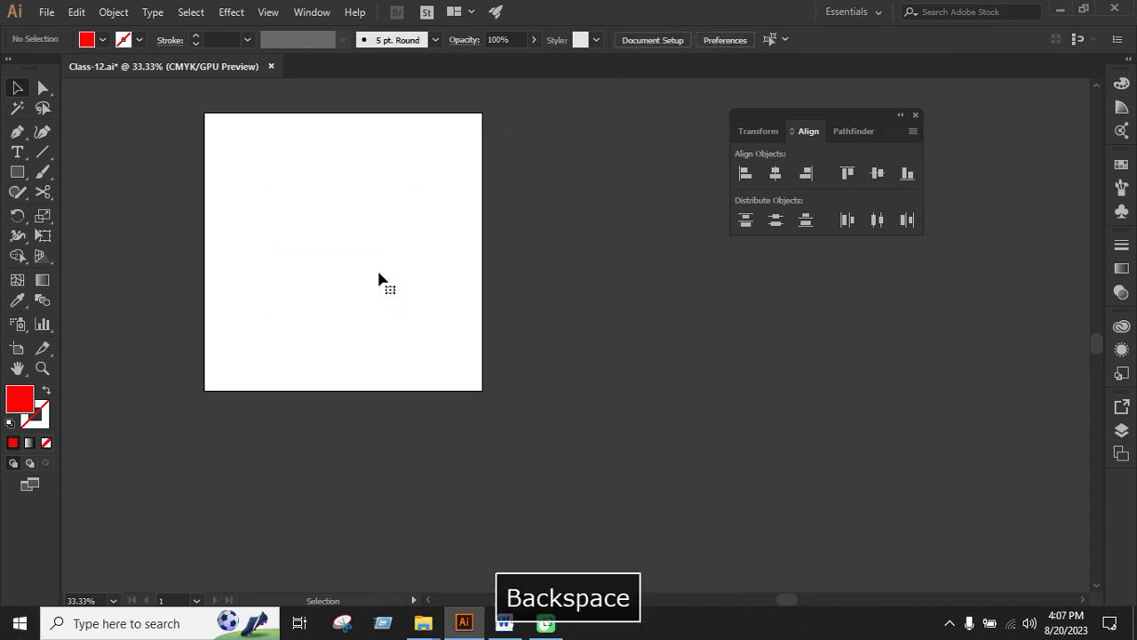
pyautogui.scroll(-1, 394, 269)
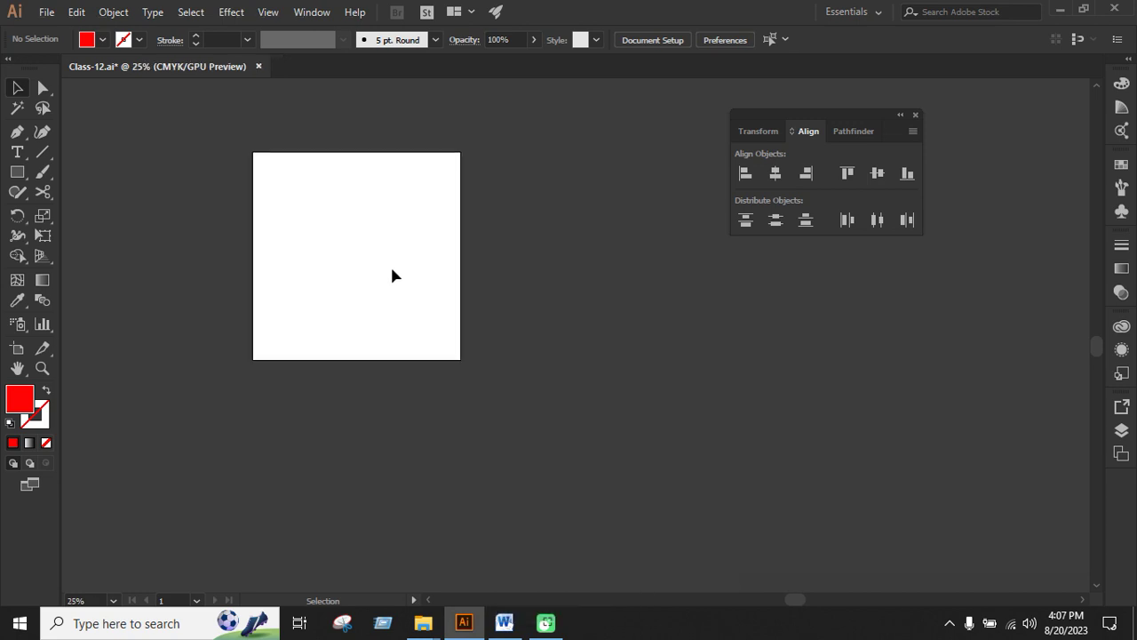
pyautogui.click(45, 153)
pyautogui.click(133, 152)
pyautogui.scroll(-1, 365, 394)
pyautogui.moveTo(355, 397); pyautogui.dragTo(725, 411)
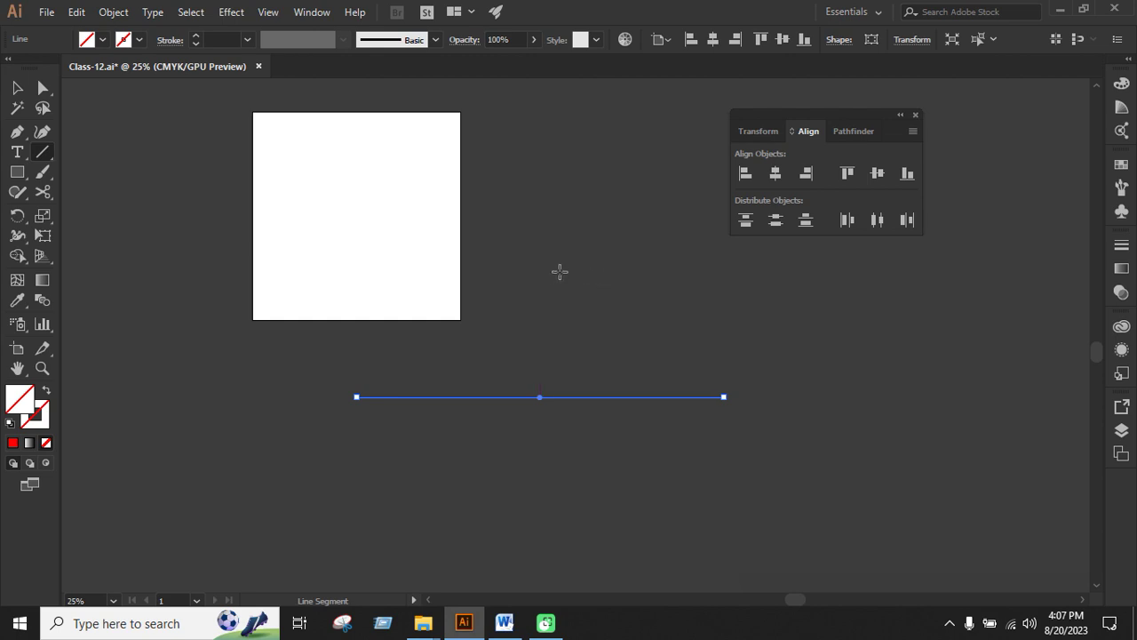
# Step: Draw a vertical line crossing the horizontal one and give both lines a red 3 pt stroke
pyautogui.moveTo(541, 279); pyautogui.dragTo(540, 538)
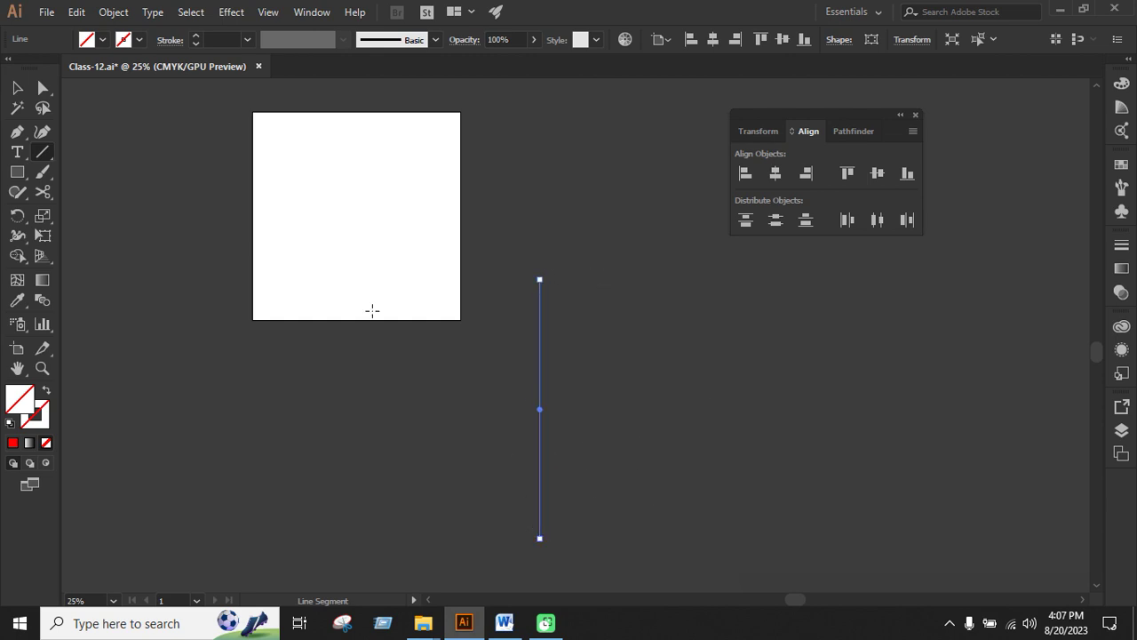
pyautogui.press('v')
pyautogui.moveTo(630, 461); pyautogui.dragTo(429, 330)
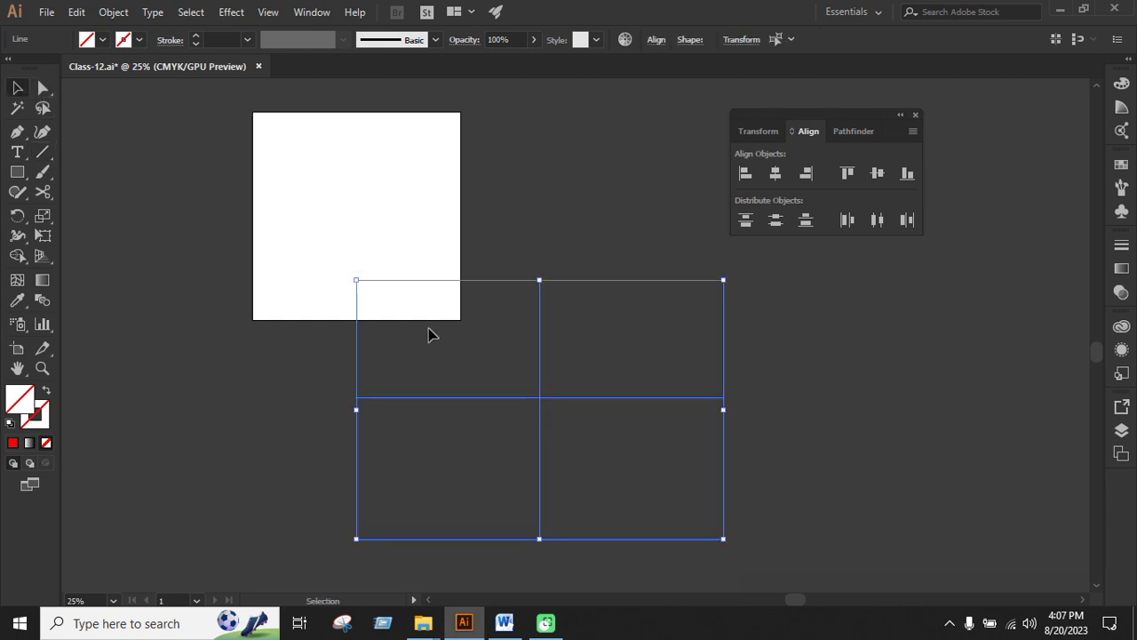
pyautogui.click(138, 39)
pyautogui.click(57, 71)
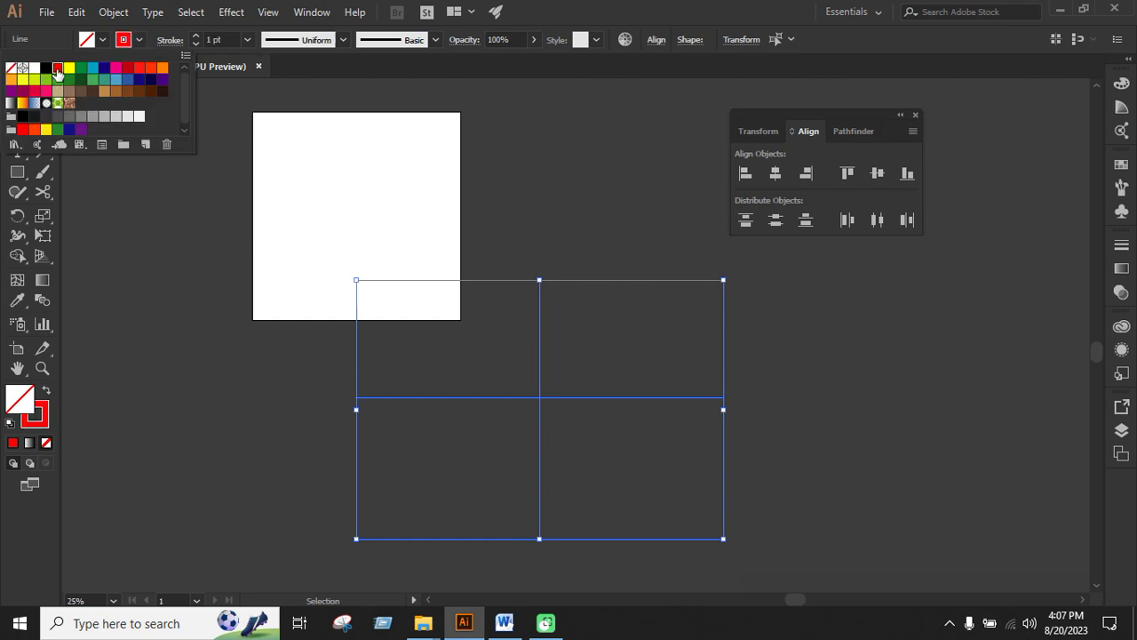
pyautogui.click(195, 35)
pyautogui.click(196, 35)
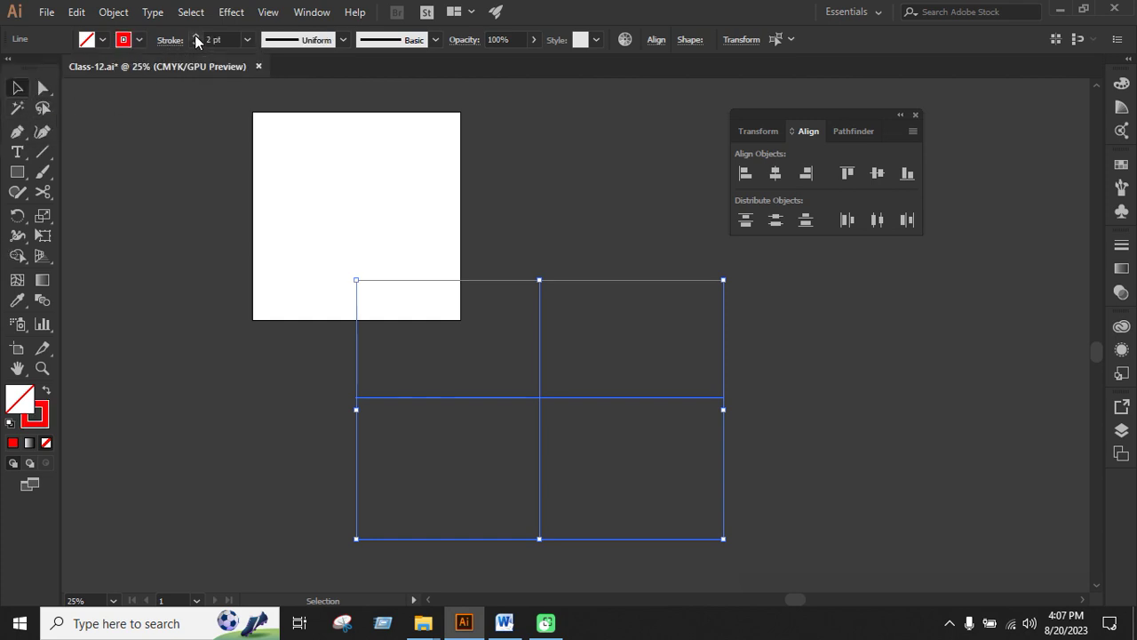
pyautogui.click(559, 206)
# Step: Centre both red lines horizontally and vertically, aligned to the artboard
pyautogui.moveTo(600, 466); pyautogui.dragTo(408, 216)
pyautogui.scroll(1, 546, 265)
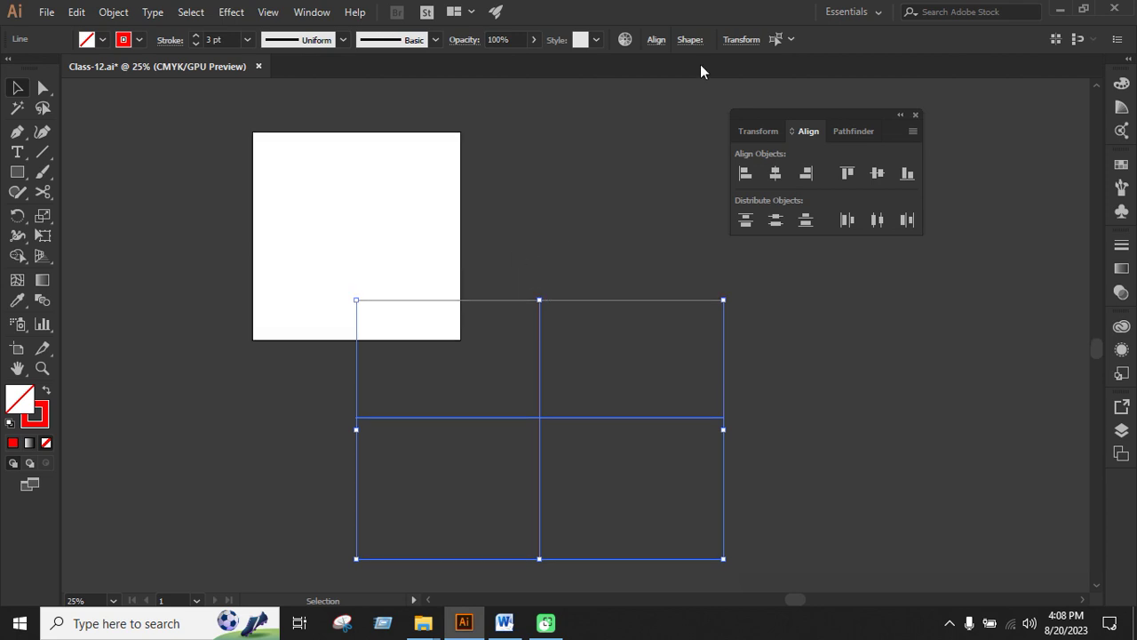
pyautogui.click(656, 39)
pyautogui.click(644, 178)
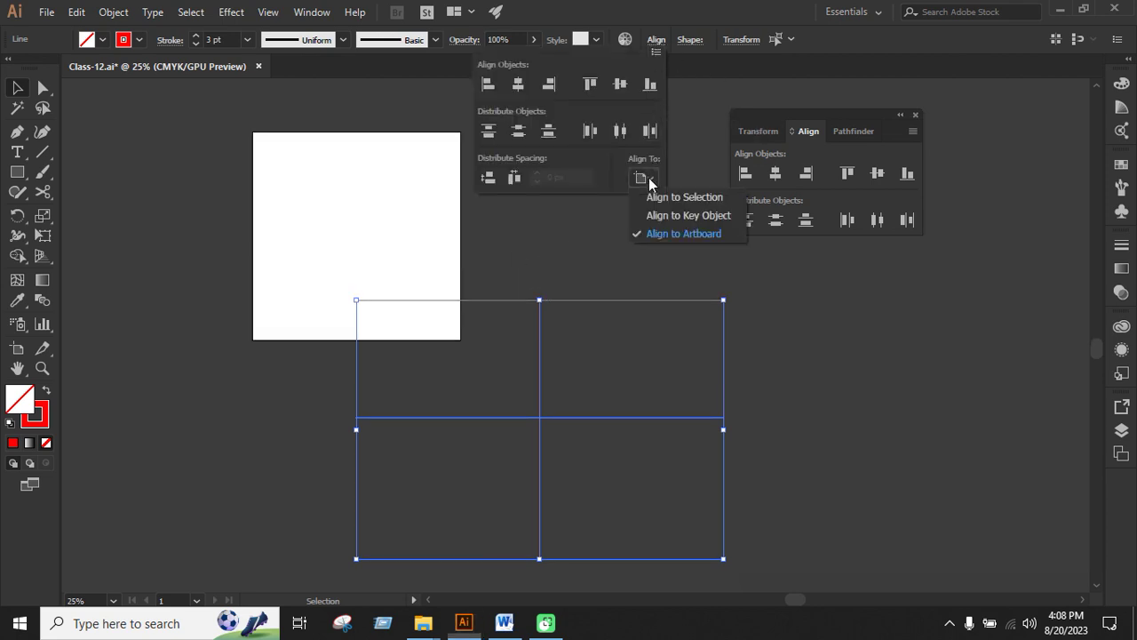
pyautogui.click(672, 233)
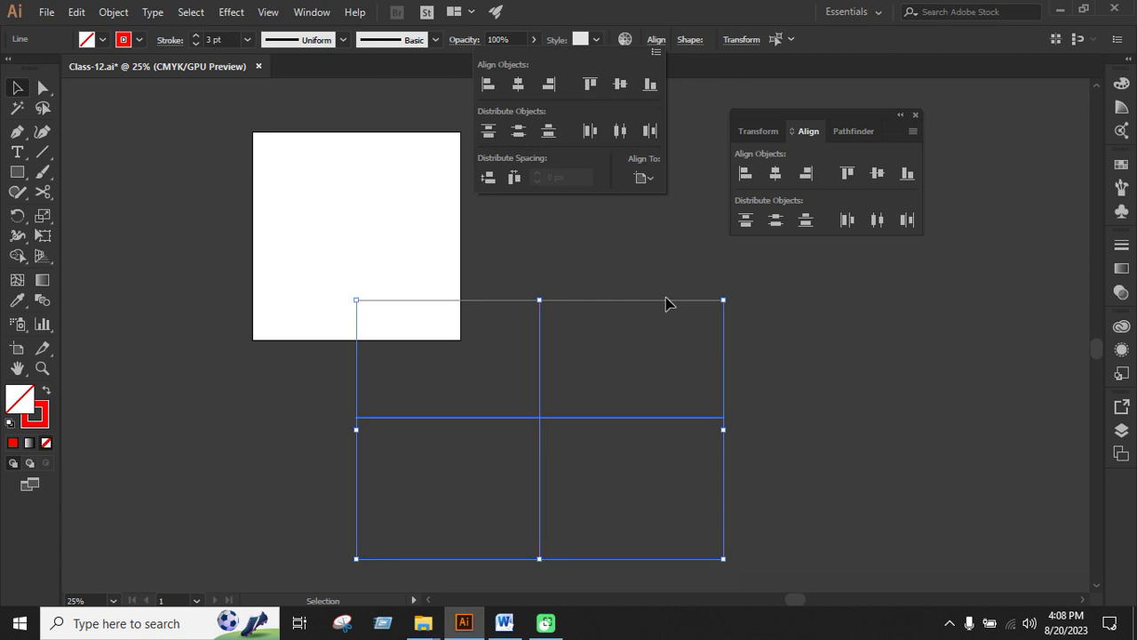
pyautogui.click(672, 238)
pyautogui.click(775, 174)
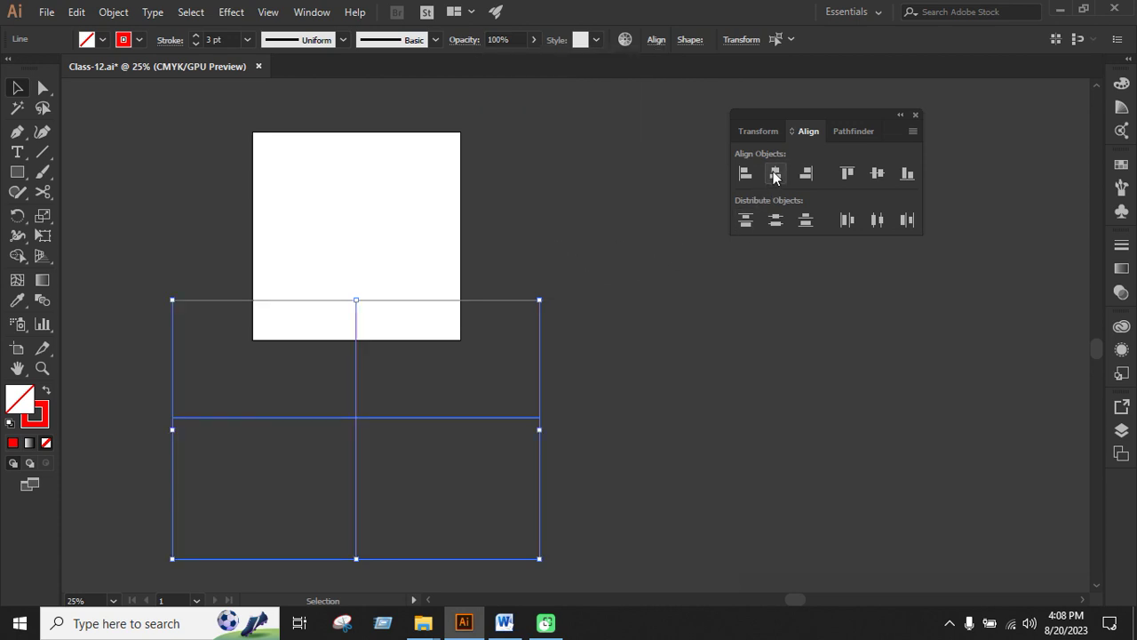
pyautogui.click(877, 174)
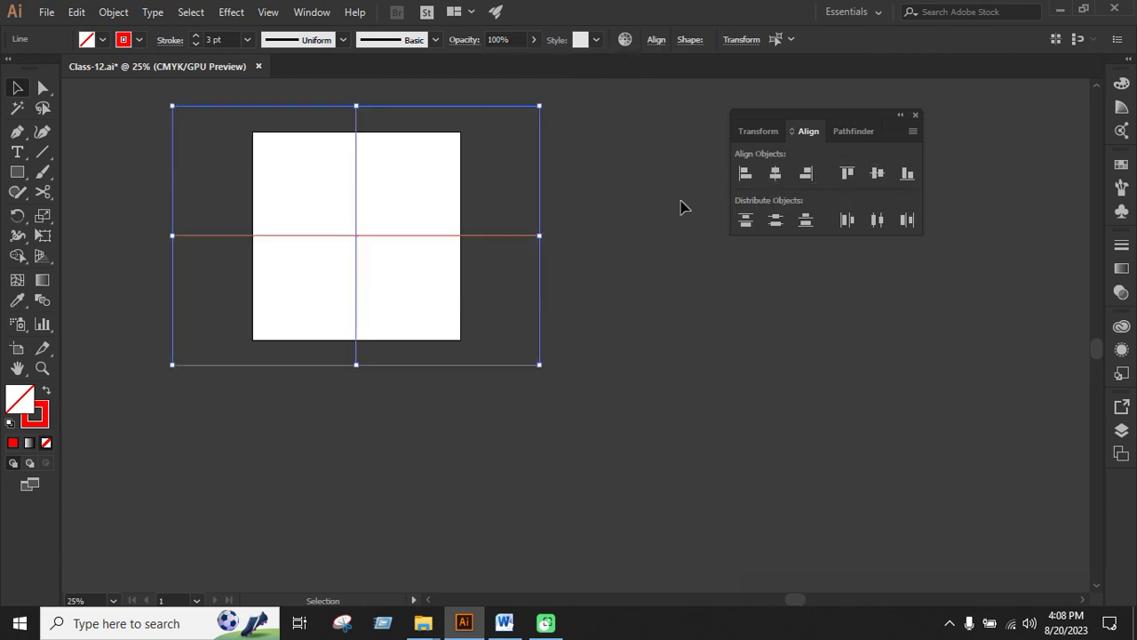
pyautogui.click(560, 235)
# Step: Delete both red lines and switch back to the Word class notes
pyautogui.scroll(2, 360, 238)
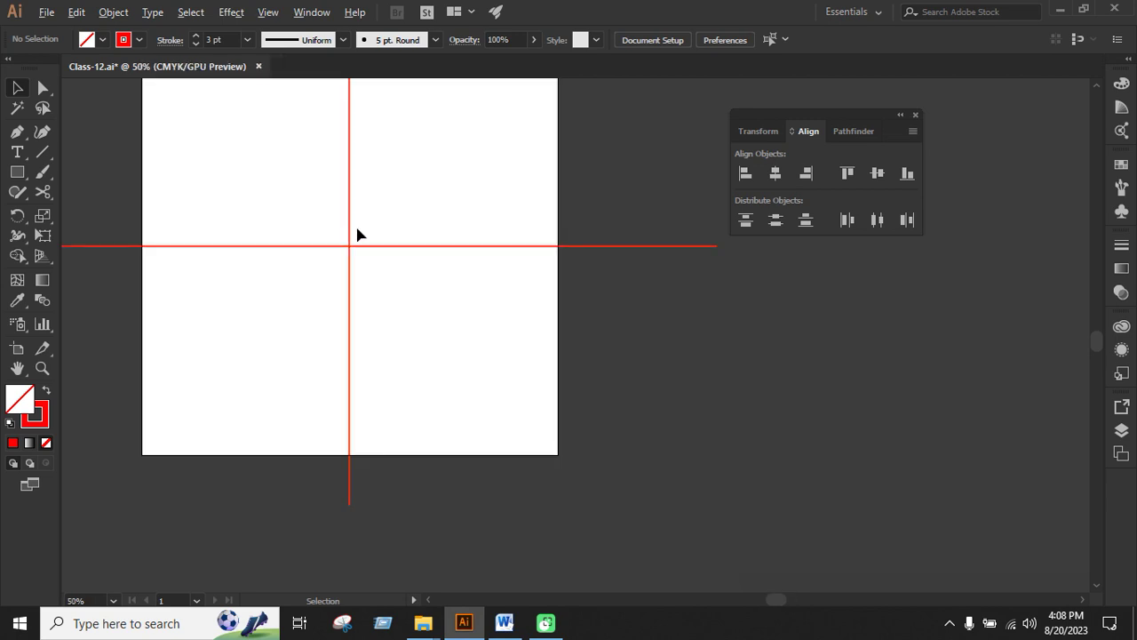
pyautogui.scroll(1, 356, 254)
pyautogui.scroll(1, 355, 254)
pyautogui.scroll(-1, 355, 255)
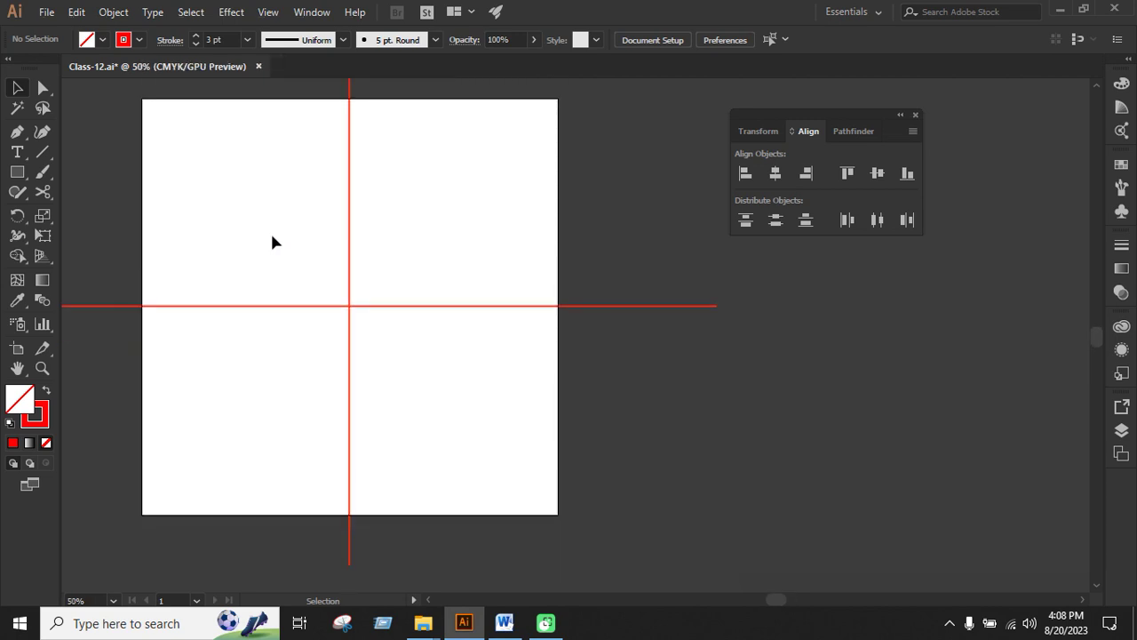
pyautogui.scroll(-1, 302, 229)
pyautogui.moveTo(270, 230); pyautogui.dragTo(383, 342)
pyautogui.press('BackSpace')
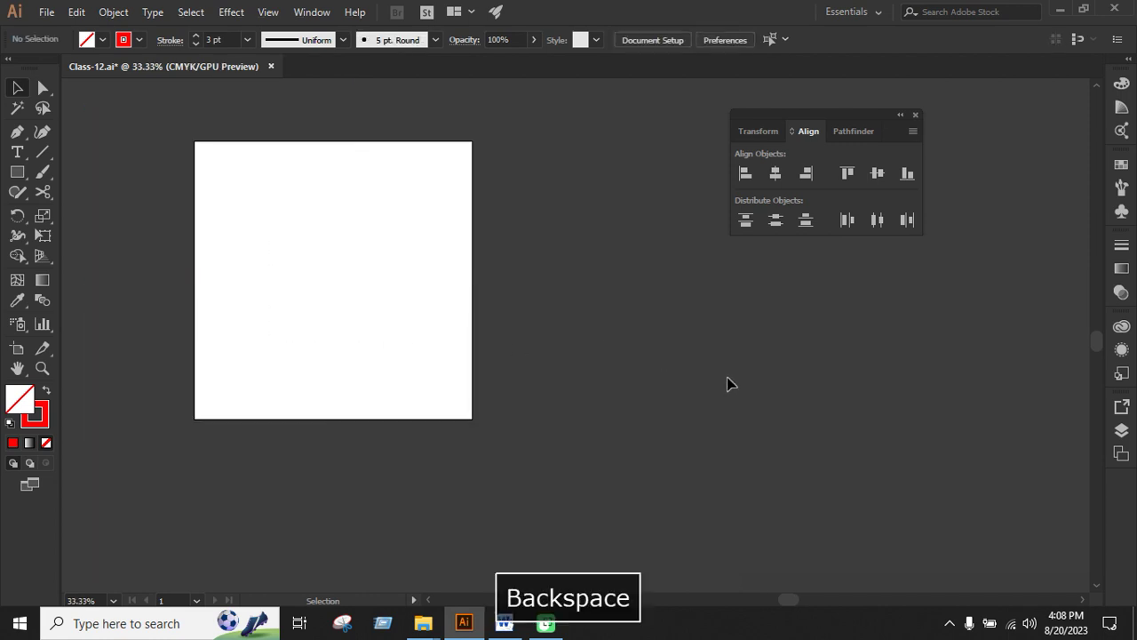
pyautogui.scroll(-1, 740, 382)
pyautogui.scroll(1, 402, 296)
pyautogui.scroll(1, 460, 306)
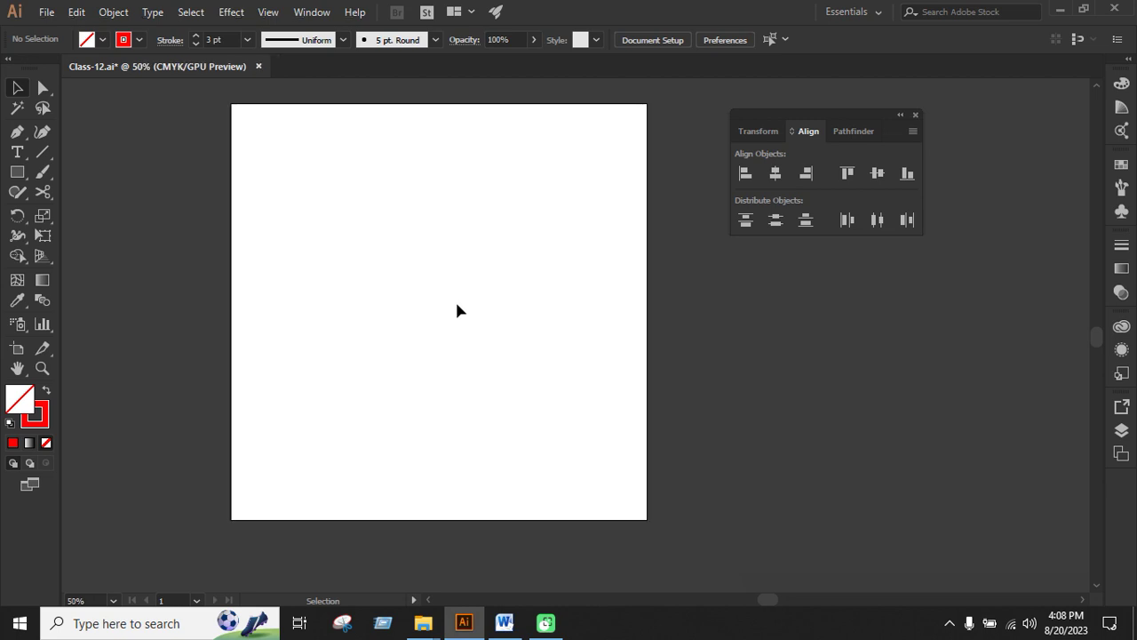
pyautogui.click(504, 623)
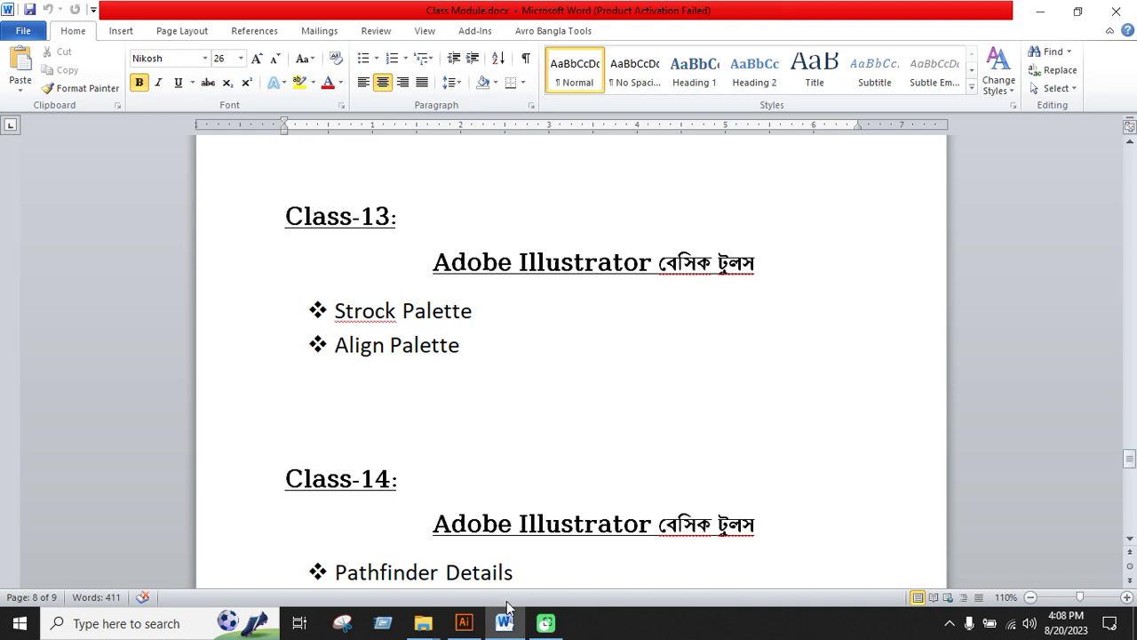
pyautogui.click(463, 623)
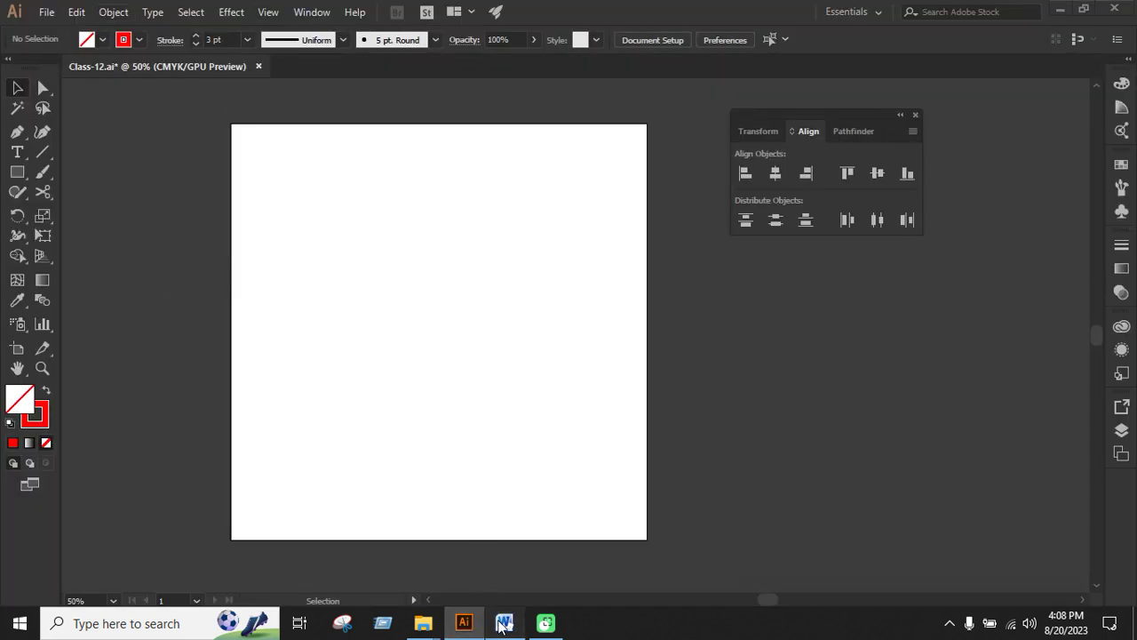
pyautogui.click(505, 623)
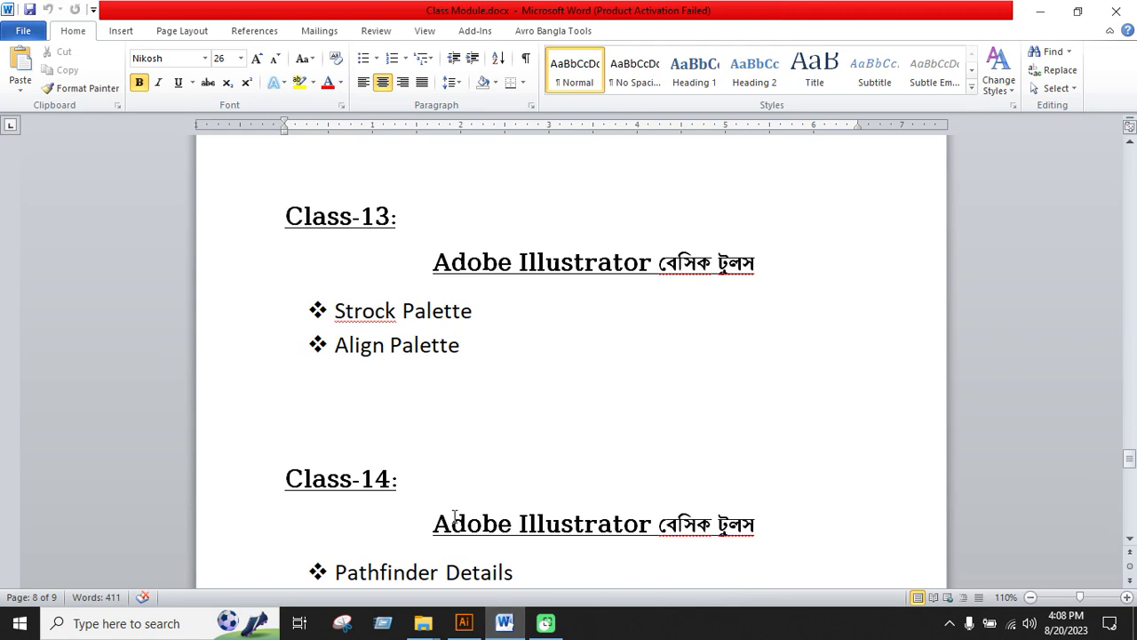
# Step: Return to Class-12.ai, glance at the red 3 pt stroke settings, and pick the Rectangle tool
pyautogui.click(464, 623)
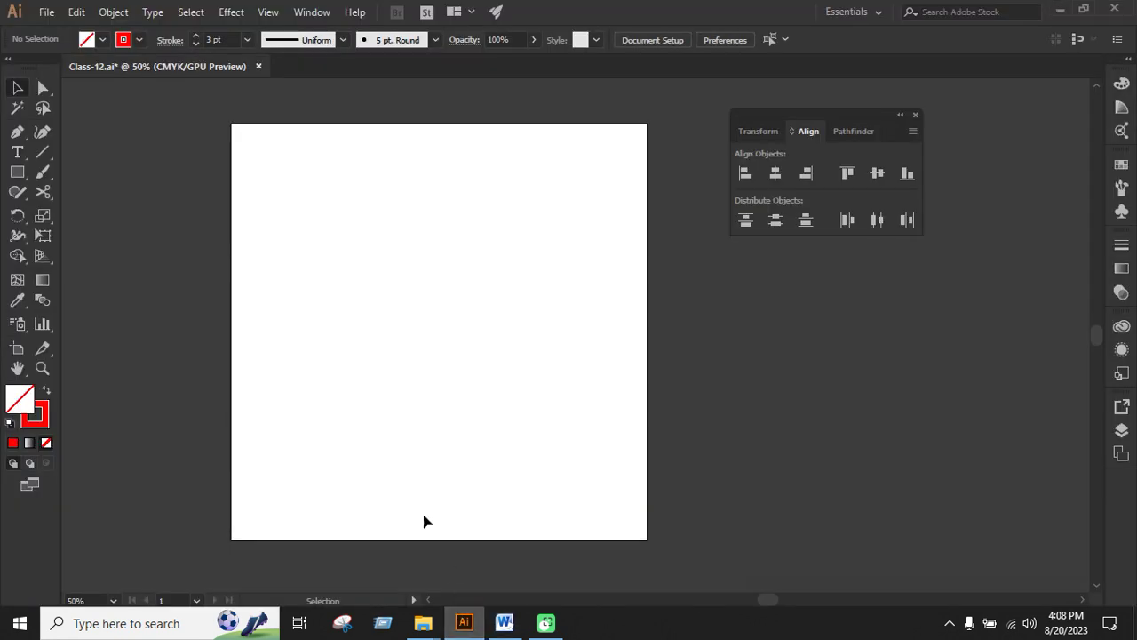
pyautogui.click(170, 40)
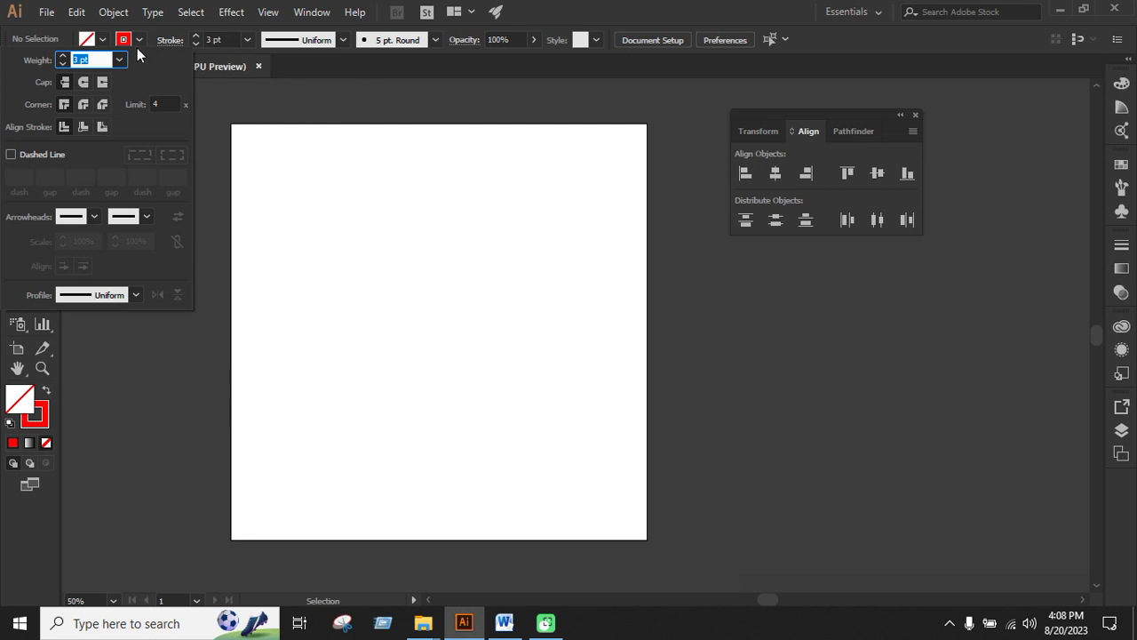
pyautogui.click(345, 197)
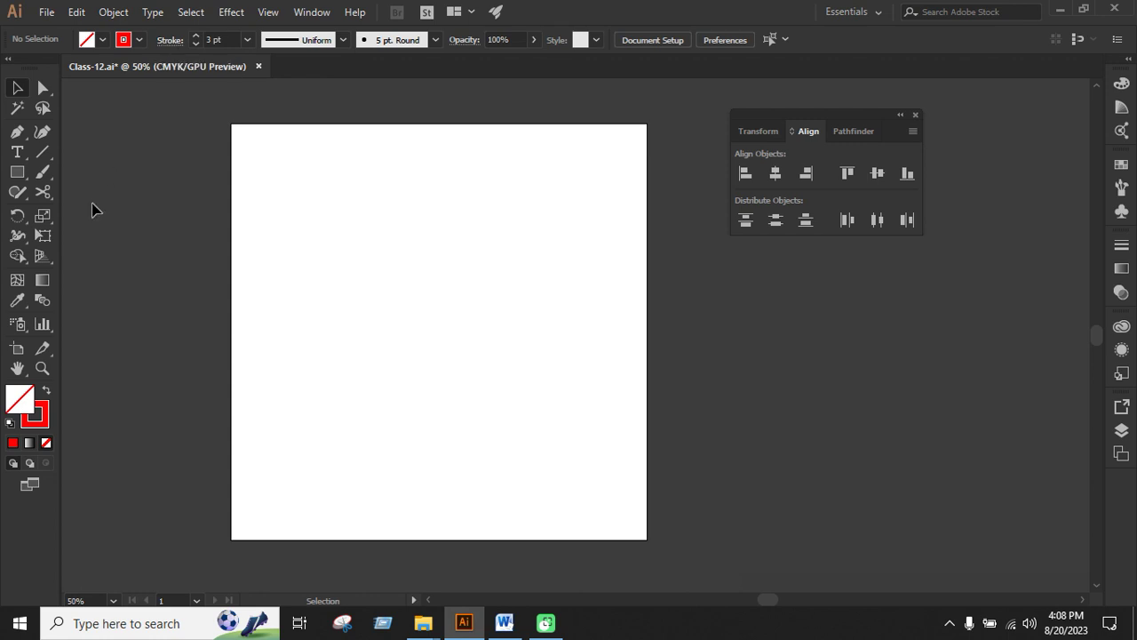
pyautogui.click(18, 173)
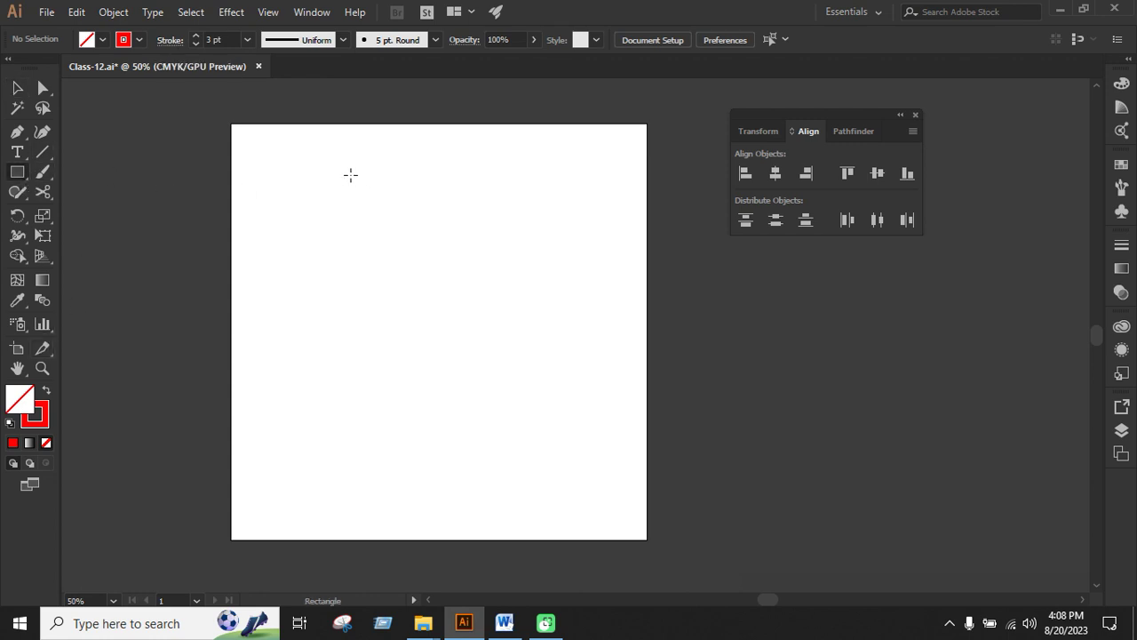
# Step: Draw a rectangle in the upper artboard area with a 6 pt red stroke
pyautogui.moveTo(326, 170); pyautogui.dragTo(478, 276)
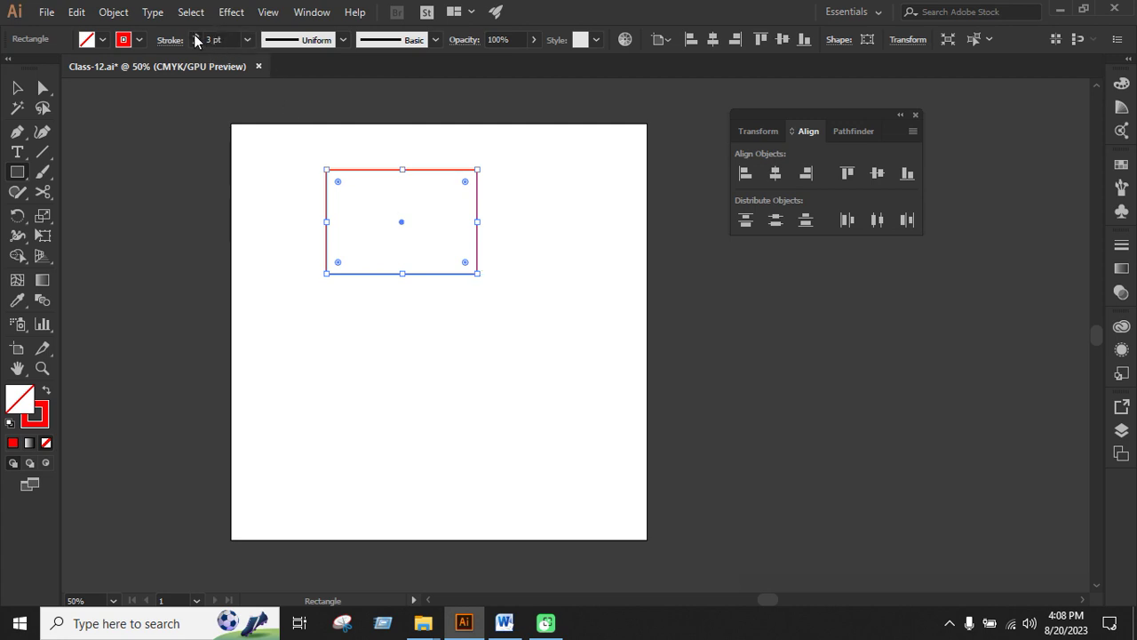
pyautogui.click(195, 36)
pyautogui.click(195, 36)
pyautogui.click(196, 35)
pyautogui.click(18, 88)
pyautogui.click(358, 311)
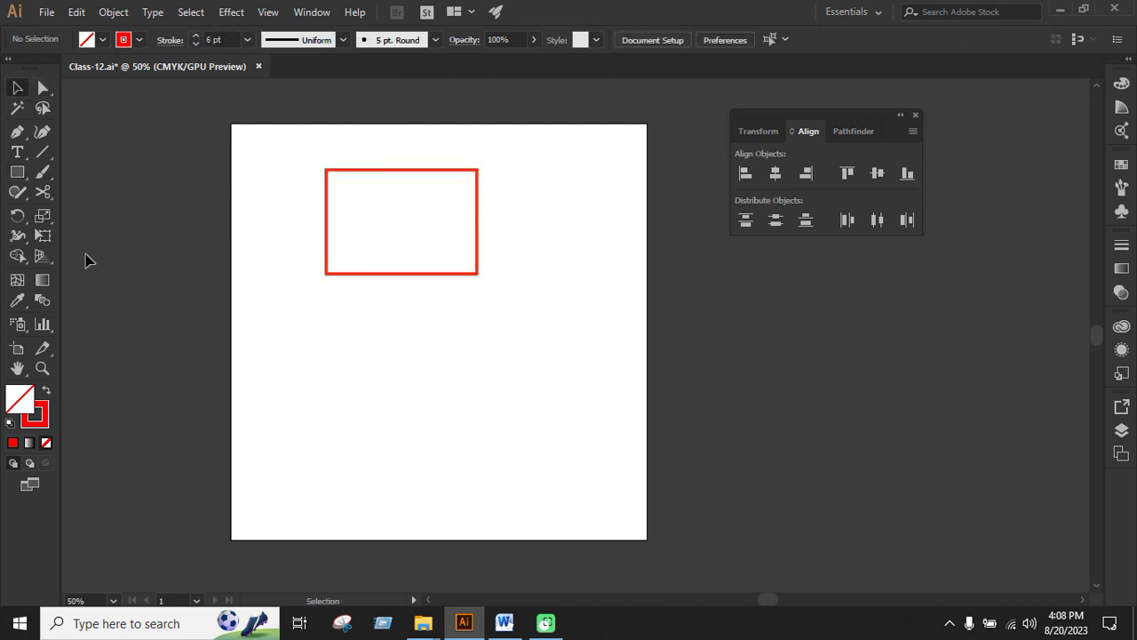
# Step: Draw a circle below the rectangle and move it to sit centred underneath
pyautogui.moveTo(16, 172); pyautogui.dragTo(80, 213)
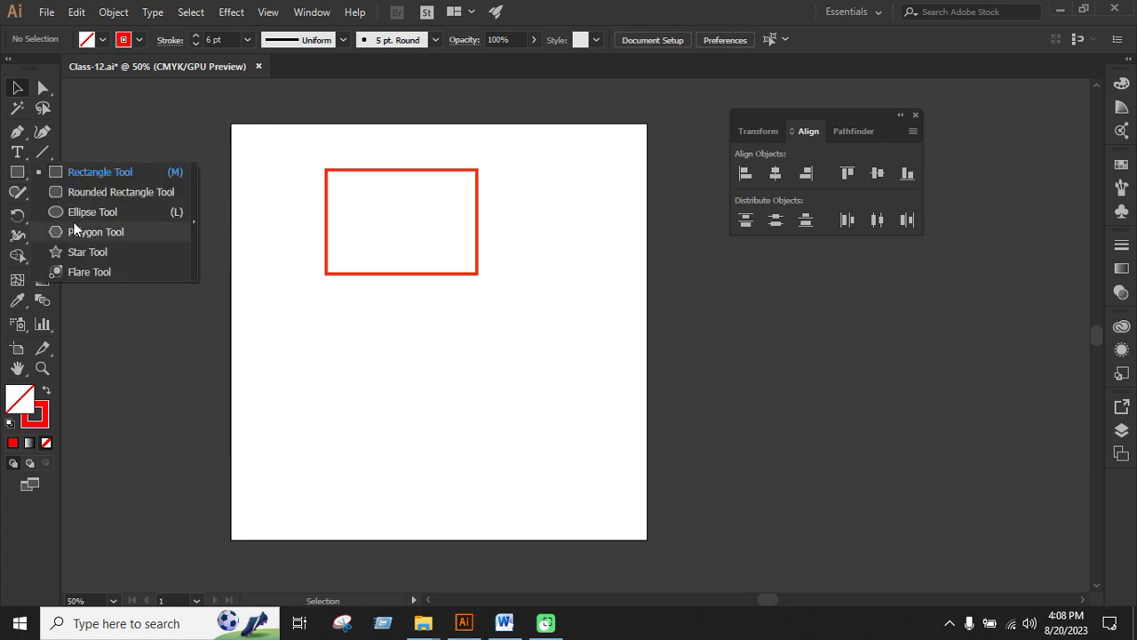
pyautogui.moveTo(415, 383); pyautogui.dragTo(478, 443)
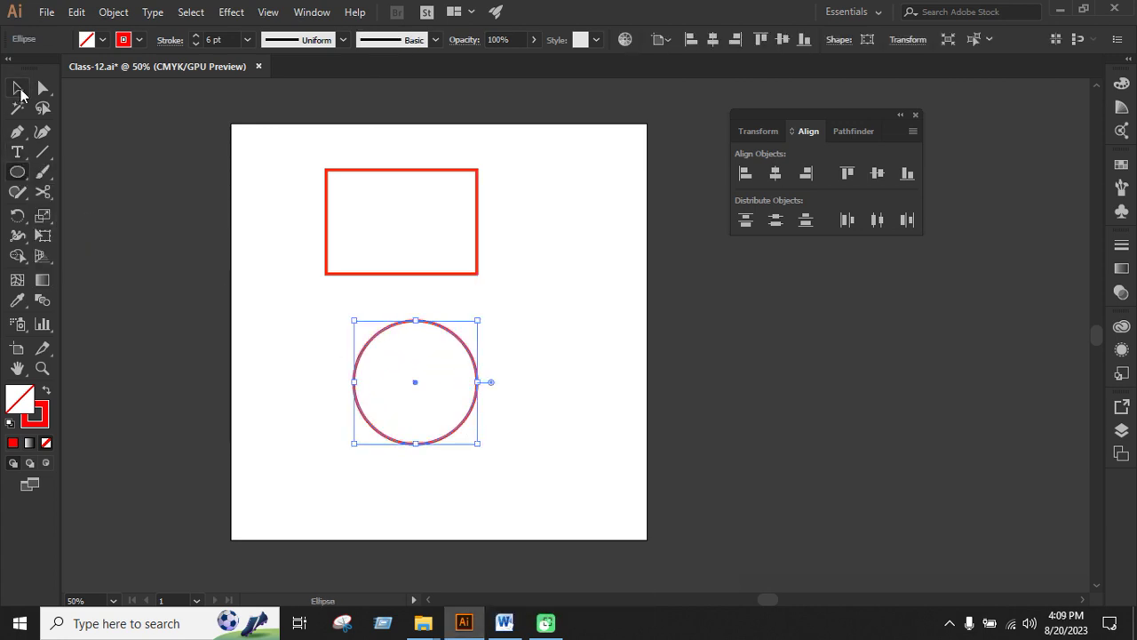
pyautogui.press('v')
pyautogui.click(546, 380)
pyautogui.click(485, 377)
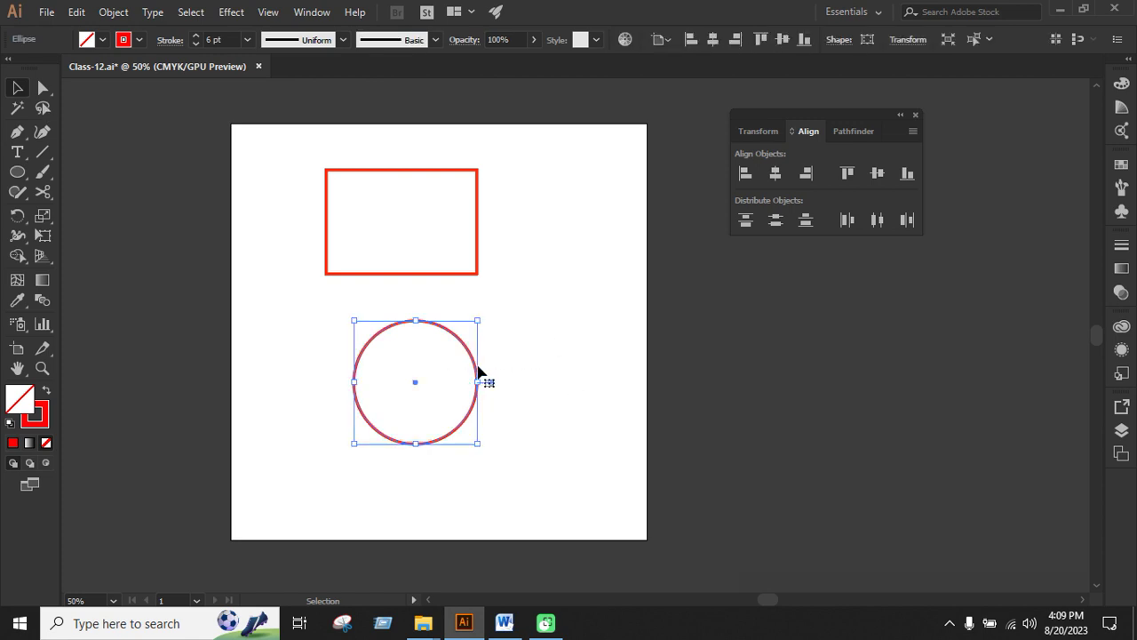
pyautogui.moveTo(478, 377); pyautogui.dragTo(416, 373)
pyautogui.click(545, 373)
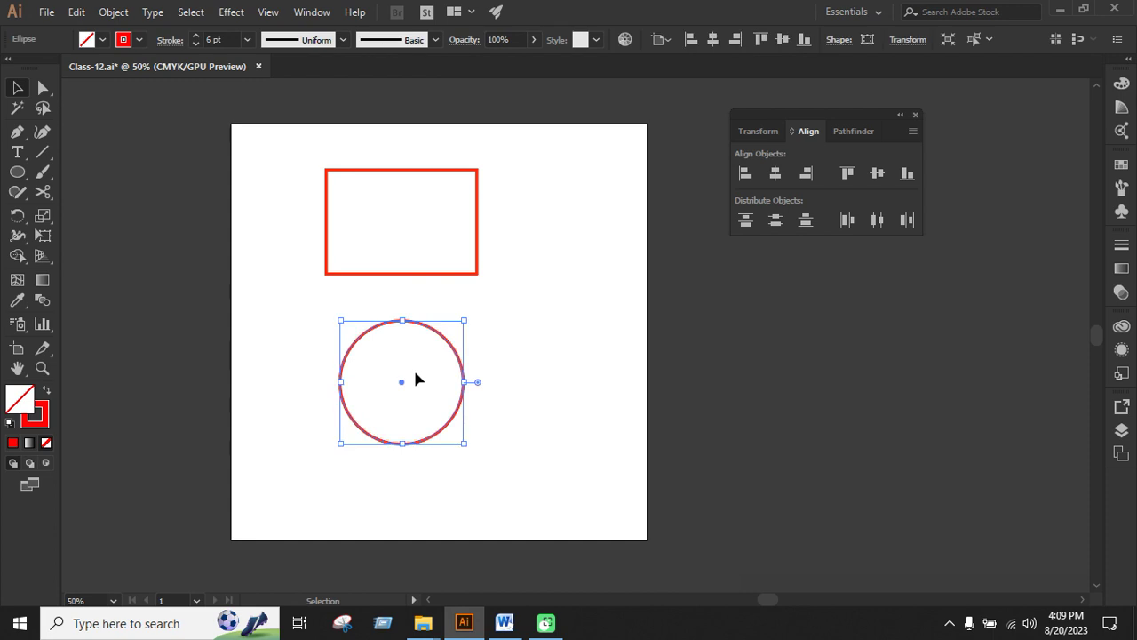
# Step: Choose 10 pt from the Stroke panel's Weight list for the selected circle
pyautogui.click(171, 41)
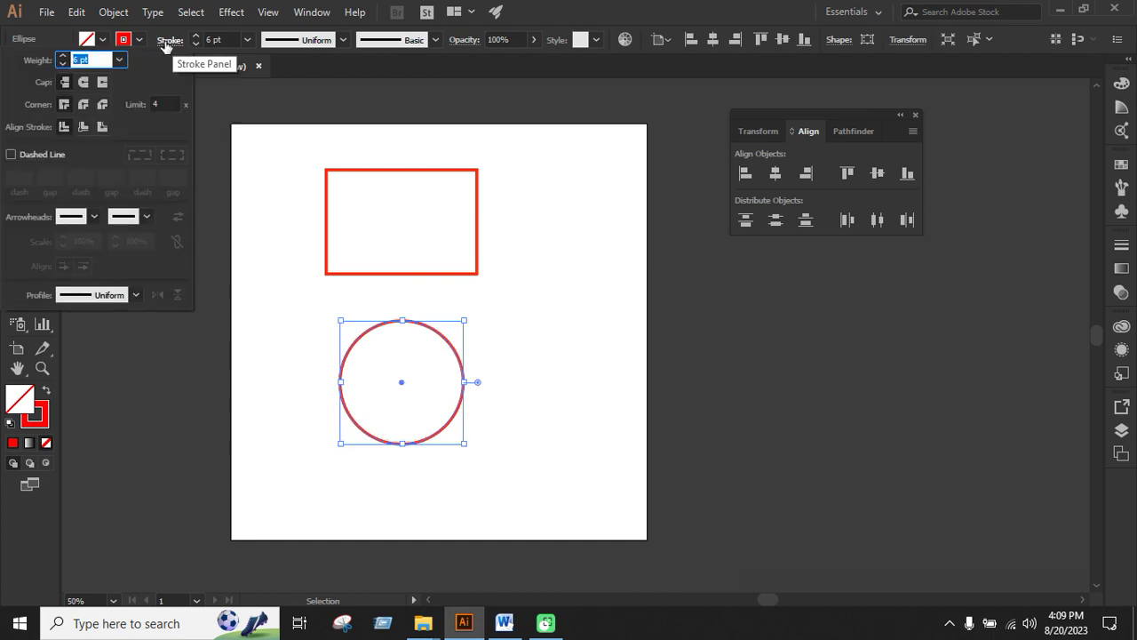
pyautogui.click(119, 59)
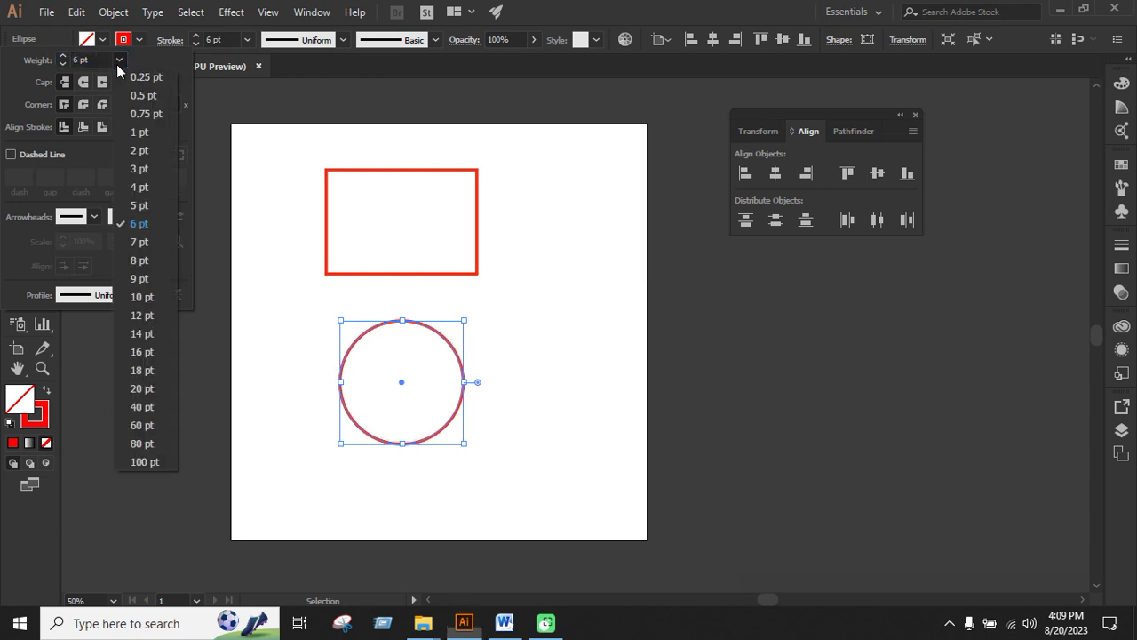
pyautogui.click(142, 296)
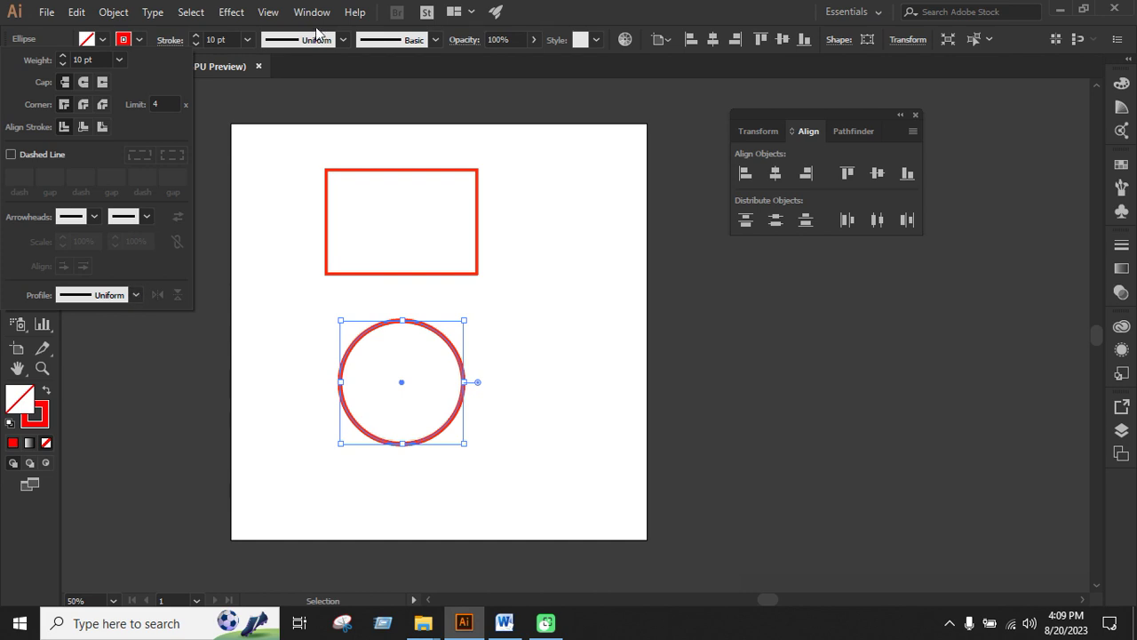
pyautogui.click(343, 40)
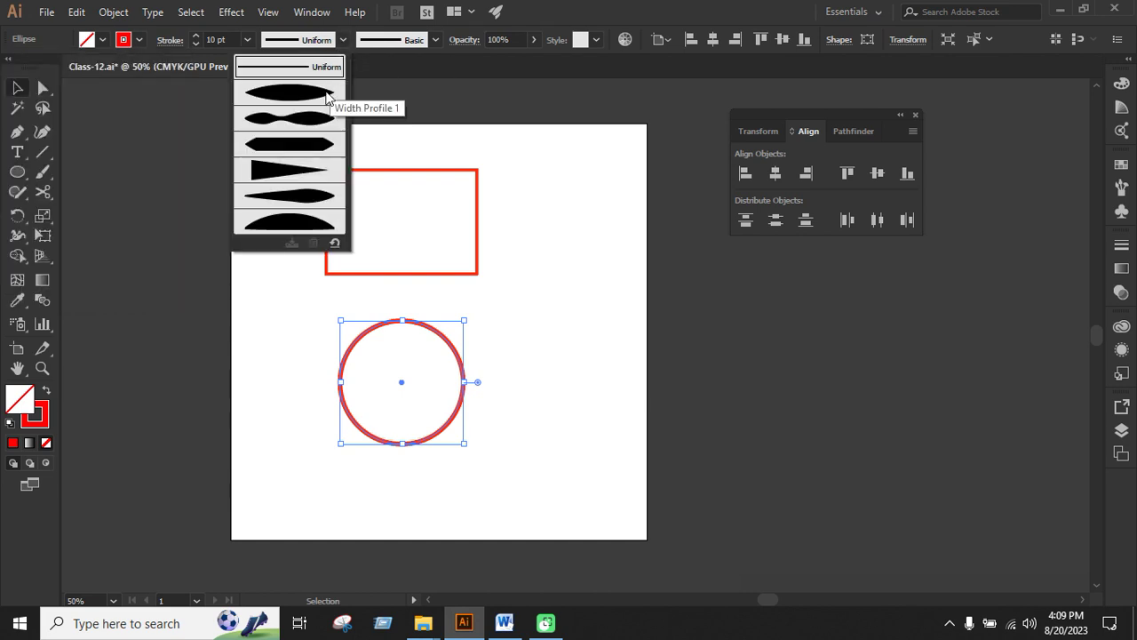
pyautogui.click(322, 99)
pyautogui.click(343, 40)
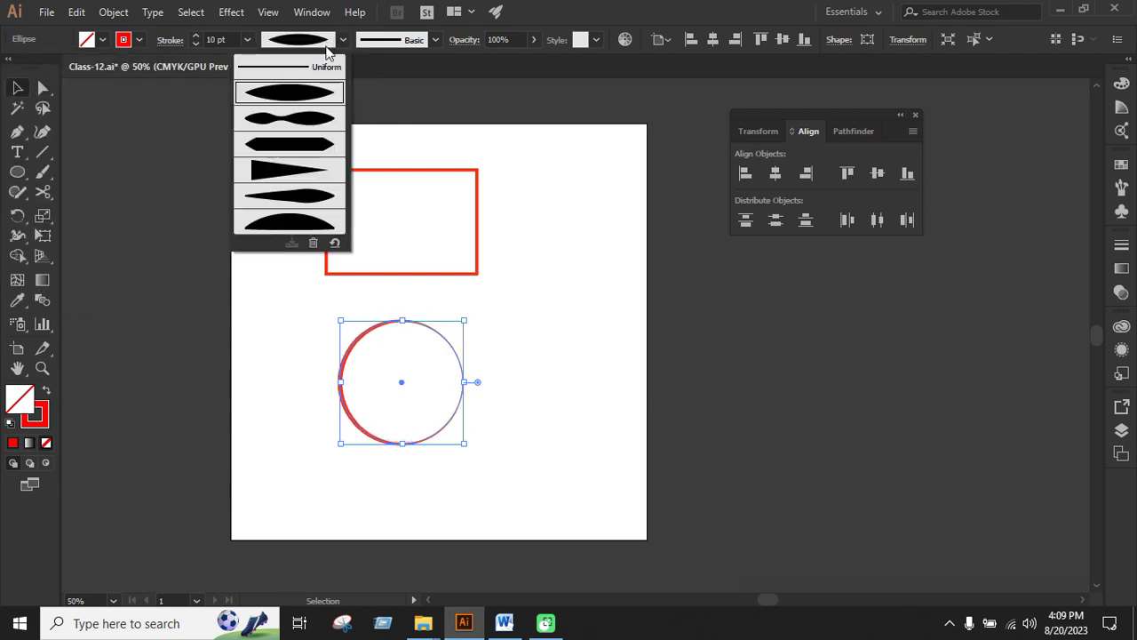
pyautogui.click(296, 69)
pyautogui.click(341, 41)
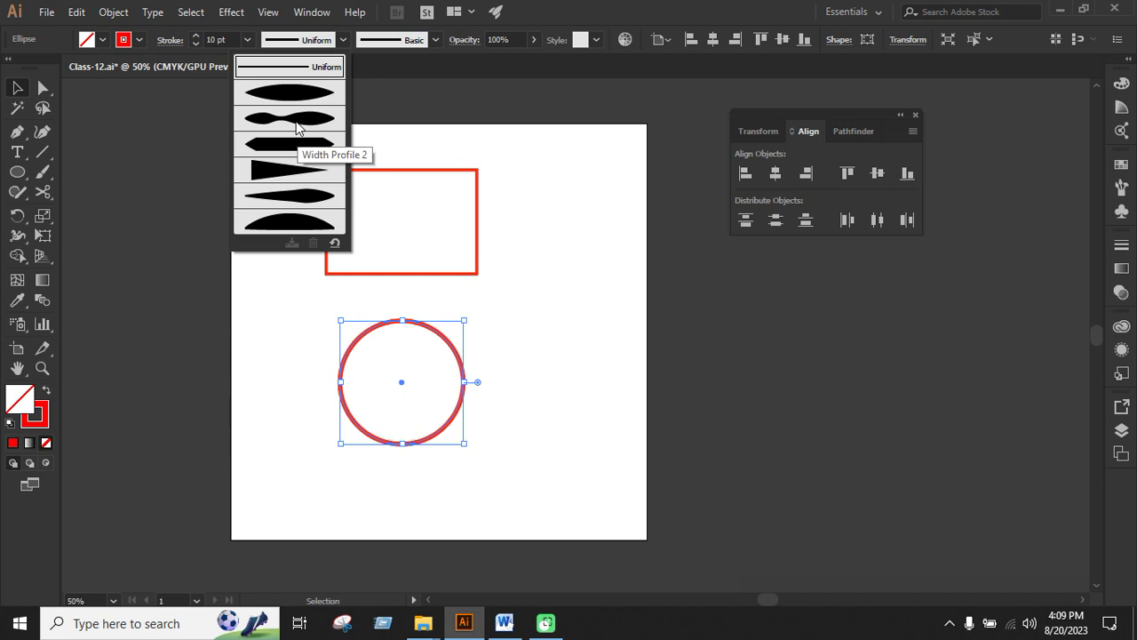
pyautogui.click(281, 178)
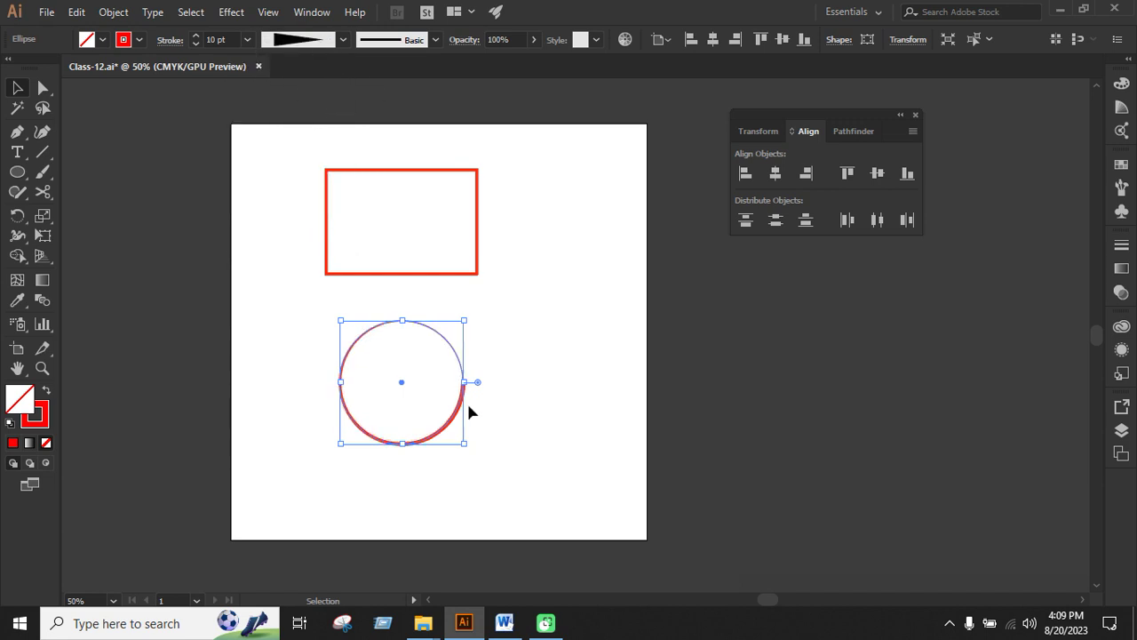
pyautogui.click(343, 39)
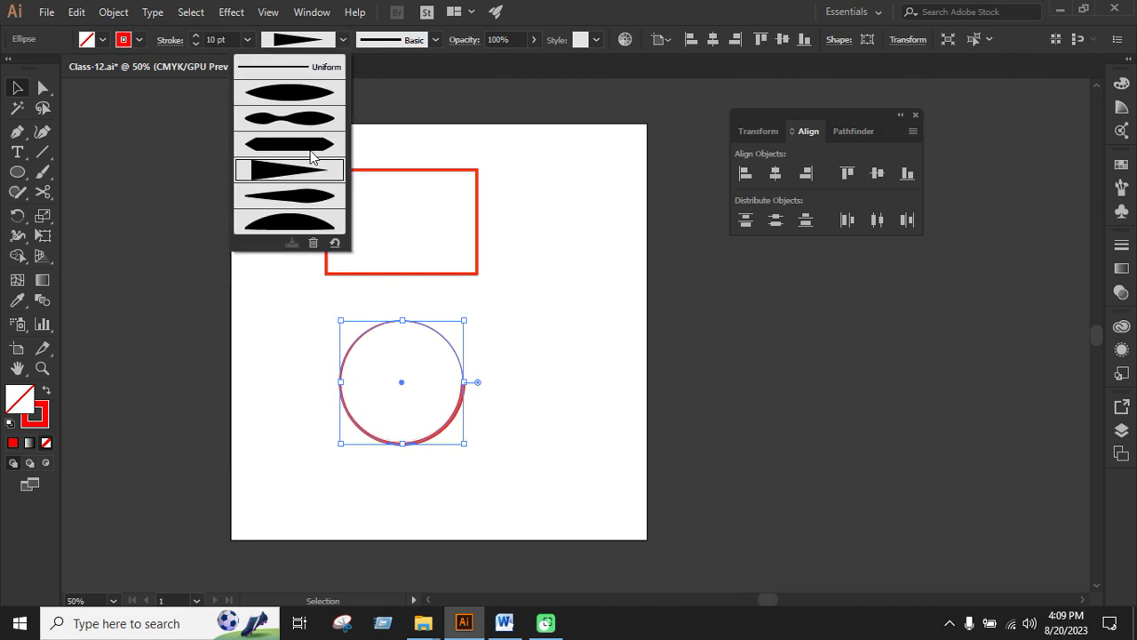
pyautogui.click(299, 67)
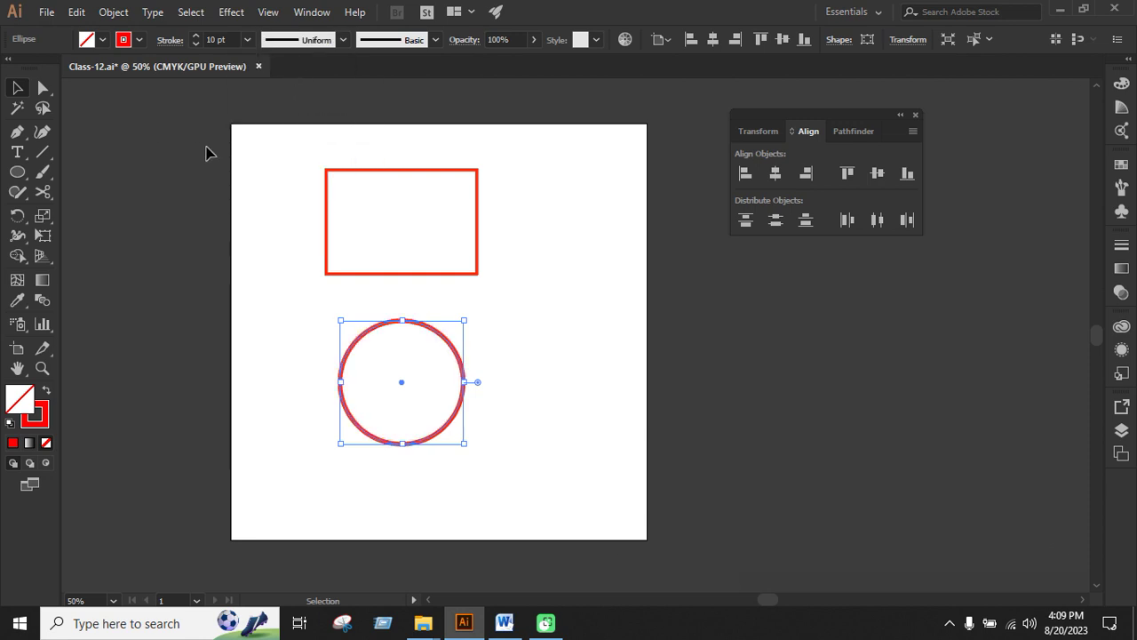
# Step: Scale the red circle up from its centre to about 296 px across, then zoom in
pyautogui.click(169, 40)
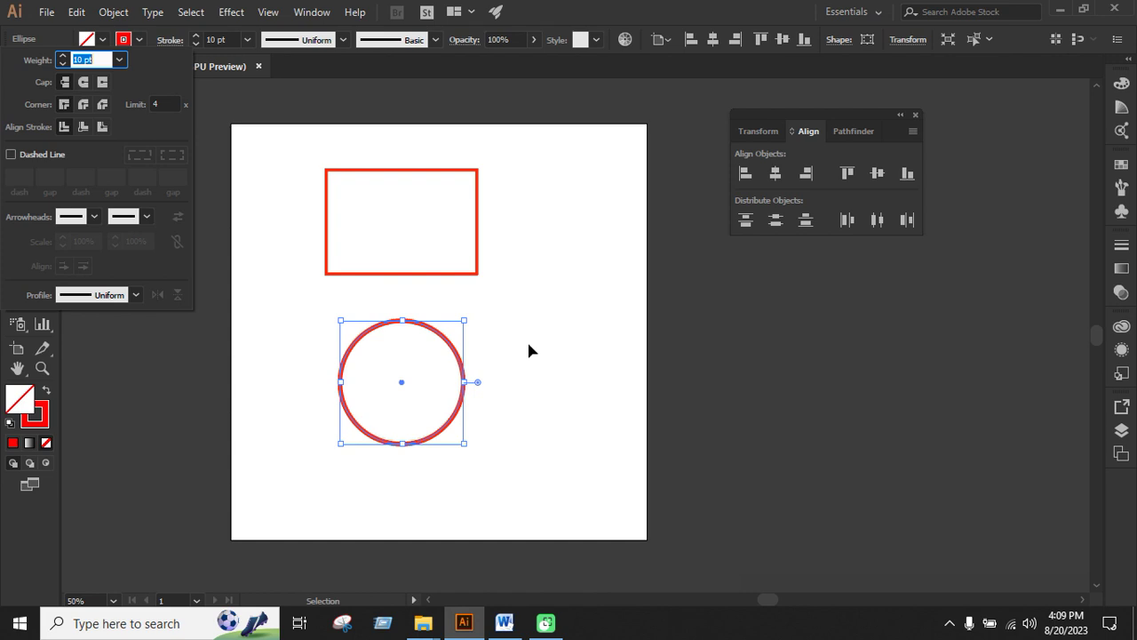
pyautogui.click(464, 316)
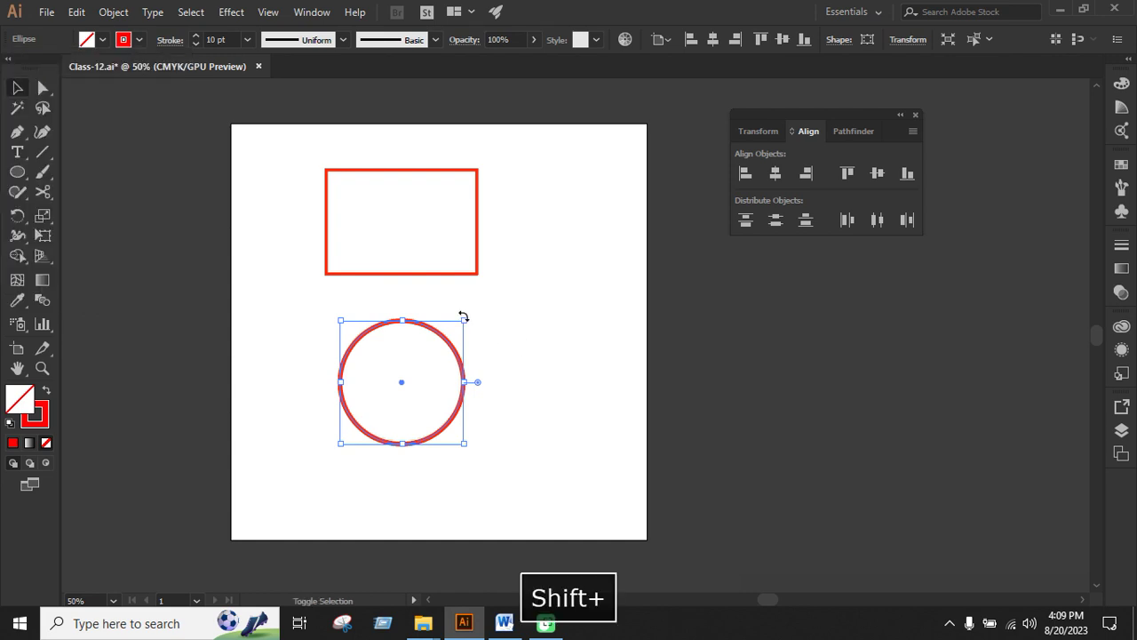
pyautogui.moveTo(463, 325)
pyautogui.mouseDown()
pyautogui.moveTo(465, 311)
pyautogui.moveTo(506, 333)
pyautogui.mouseUp()
pyautogui.click(500, 368)
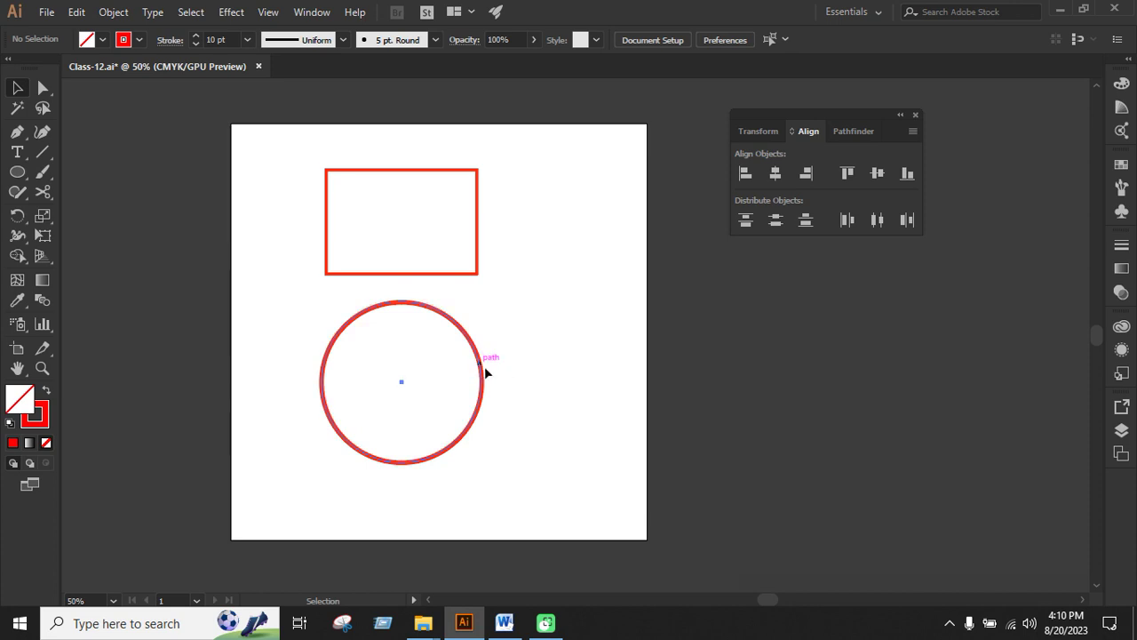
pyautogui.click(489, 363)
pyautogui.click(548, 474)
pyautogui.hotkey('ctrl', '+')
pyautogui.scroll(-1, 373, 267)
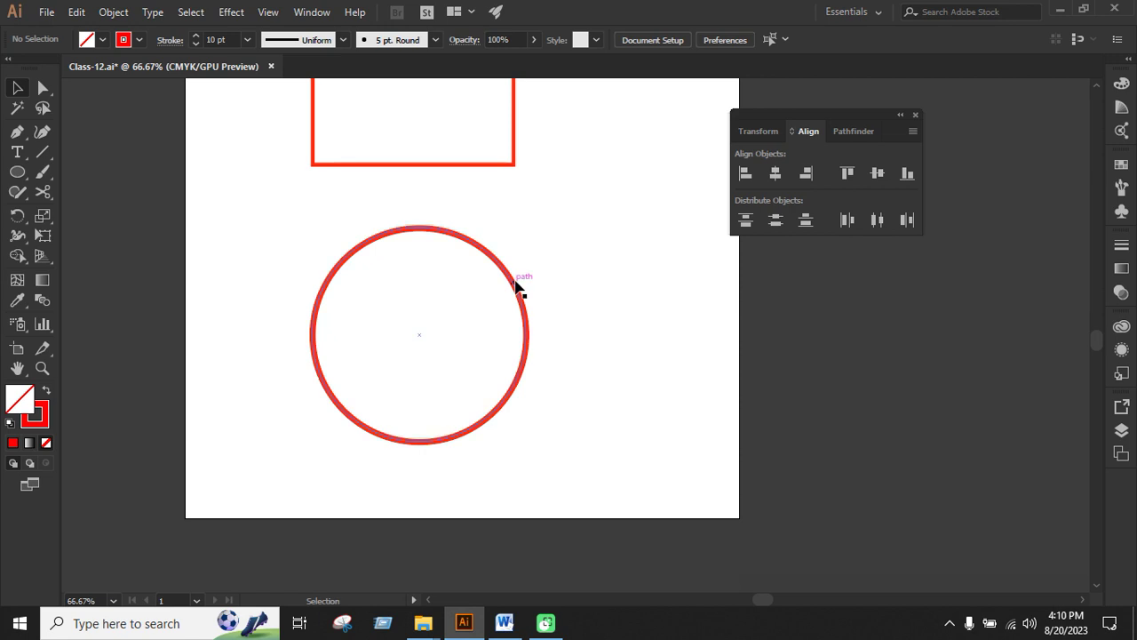
pyautogui.click(517, 284)
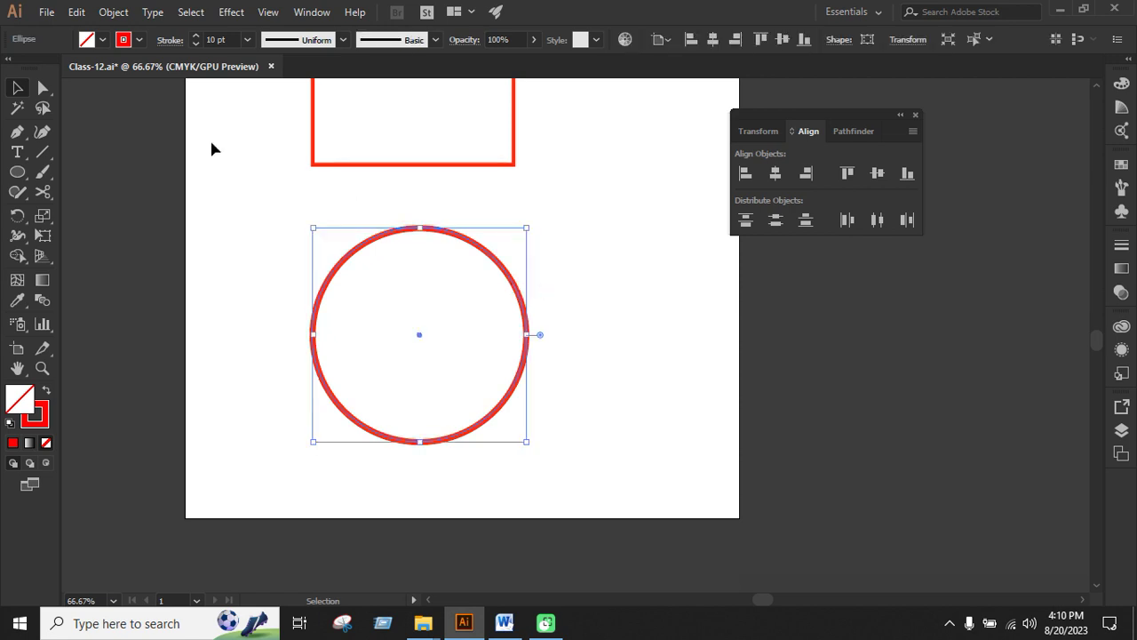
# Step: Make the circle's stroke dashed with Round Cap, Round Join, and dashes aligned to corners
pyautogui.click(169, 40)
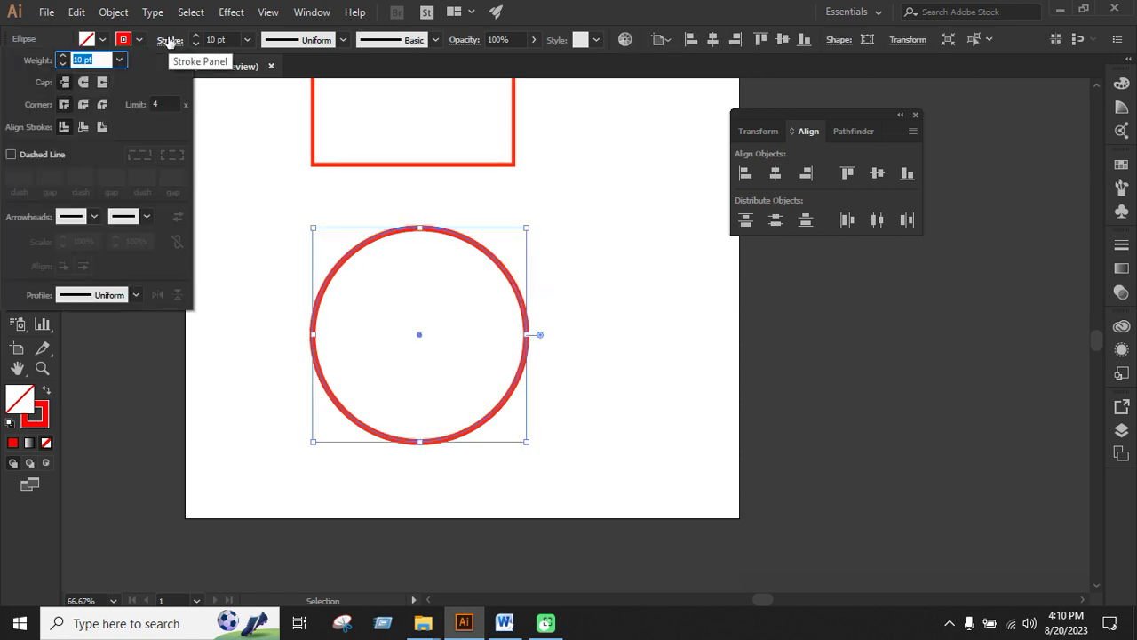
pyautogui.click(11, 154)
pyautogui.click(123, 180)
pyautogui.write('25')
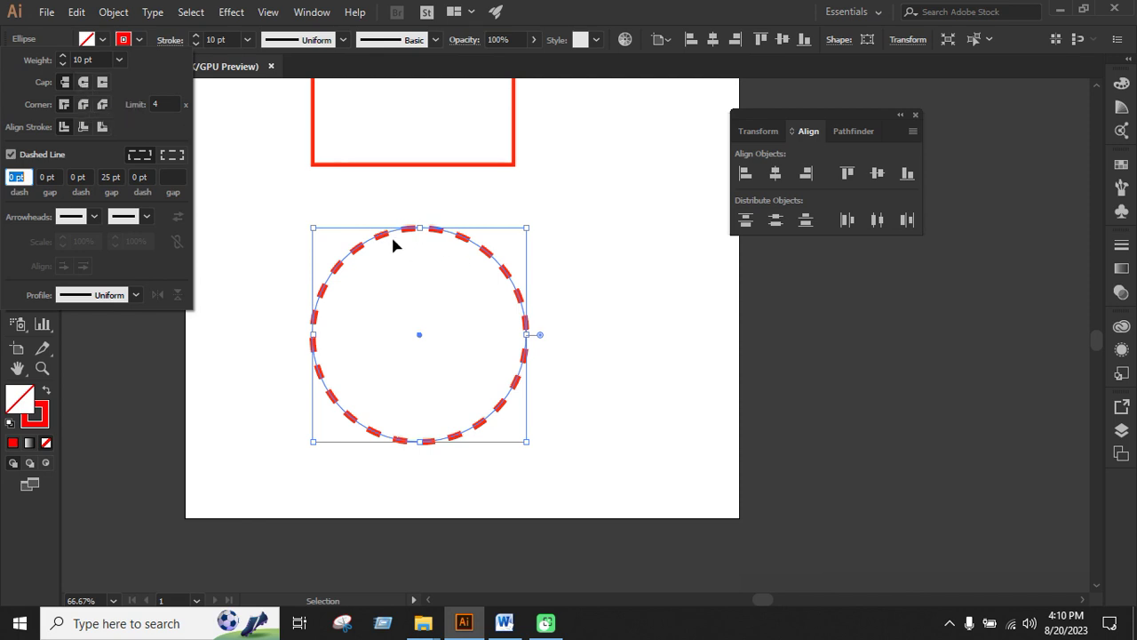
pyautogui.click(82, 82)
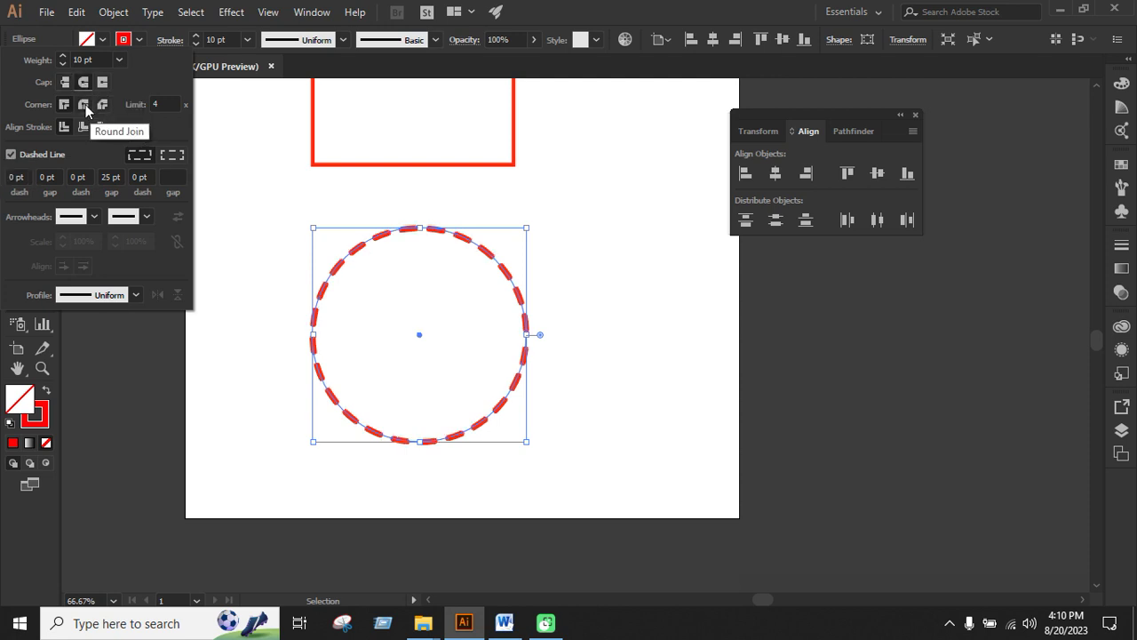
pyautogui.click(83, 104)
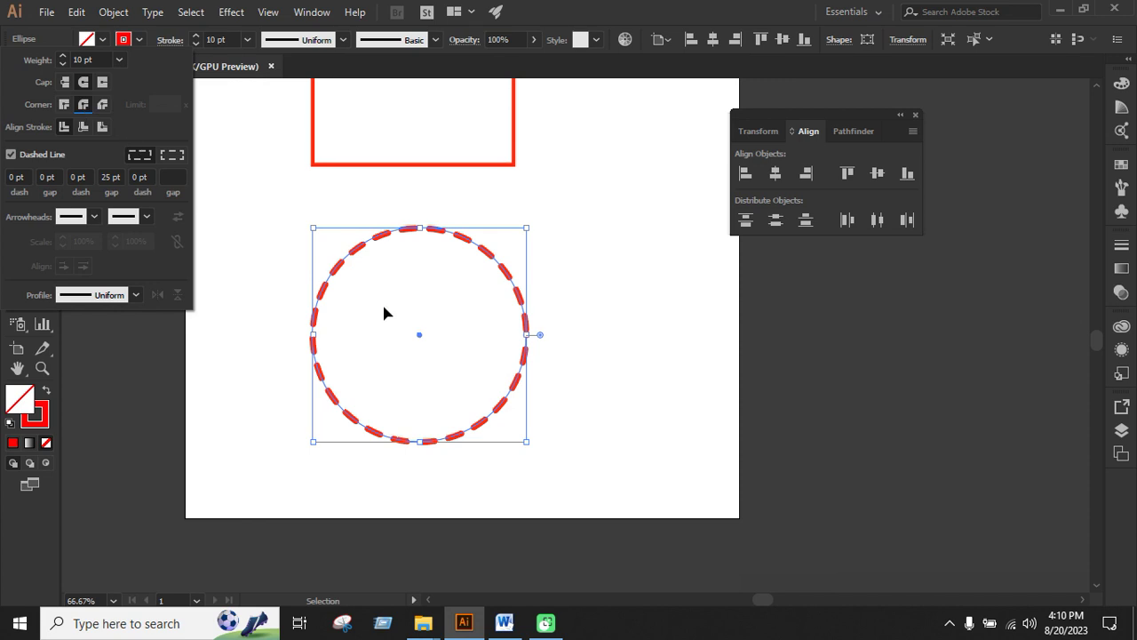
pyautogui.click(173, 155)
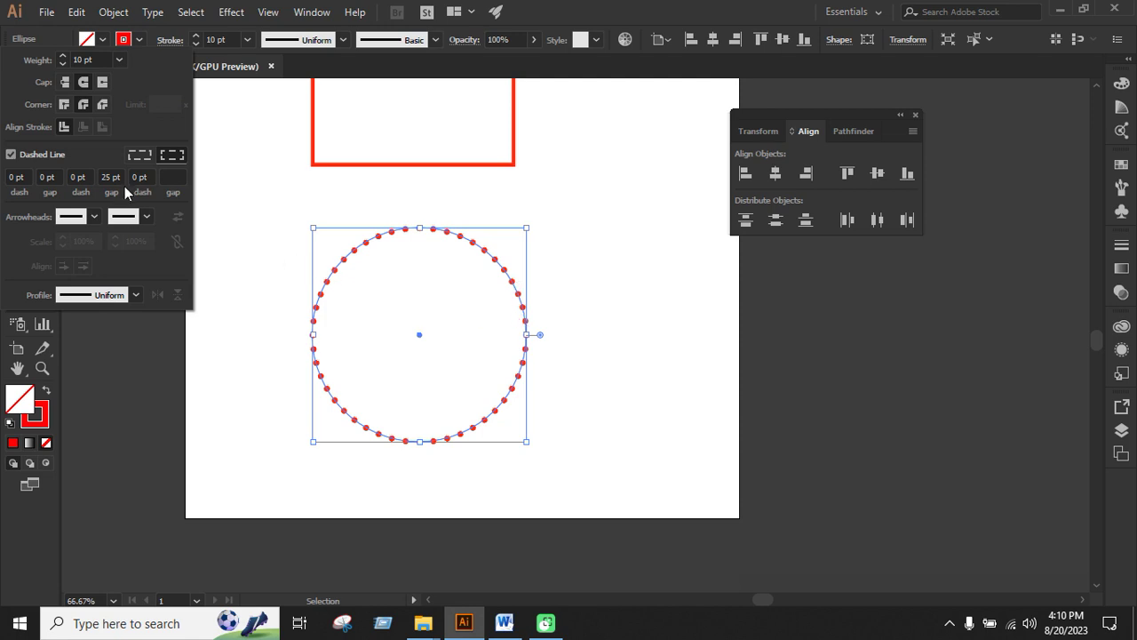
# Step: Set the dash to 0 pt and the gap to 20 pt for round dots
pyautogui.click(113, 177)
pyautogui.press('Up')
pyautogui.press('Up')
pyautogui.press('Up')
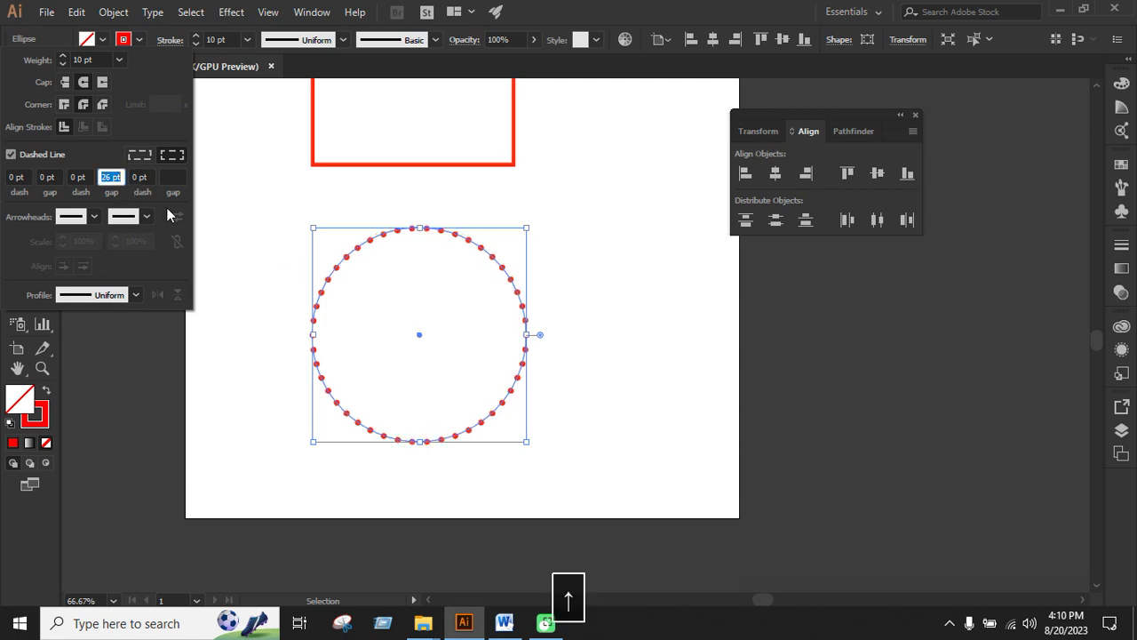
pyautogui.press('Up')
pyautogui.press('Up')
pyautogui.press('Up')
pyautogui.press('Up')
pyautogui.press('Up')
pyautogui.press('Up')
pyautogui.press('Up')
pyautogui.press('Up')
pyautogui.press('Up')
pyautogui.press('Up')
pyautogui.press('Up')
pyautogui.press('Up')
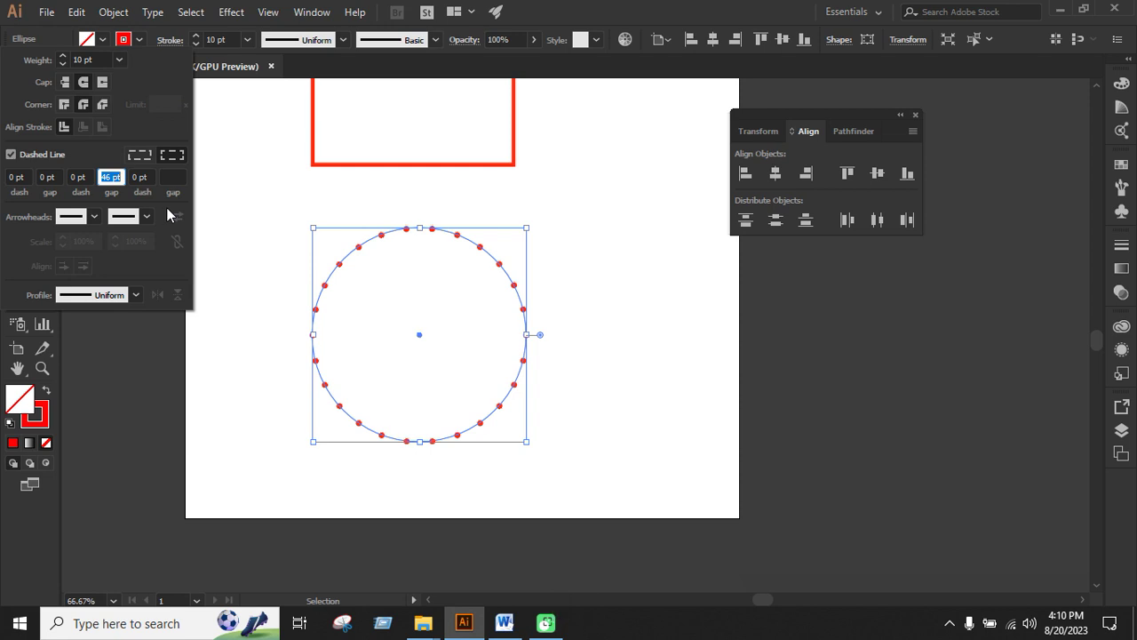
pyautogui.press('Down')
pyautogui.press('Down')
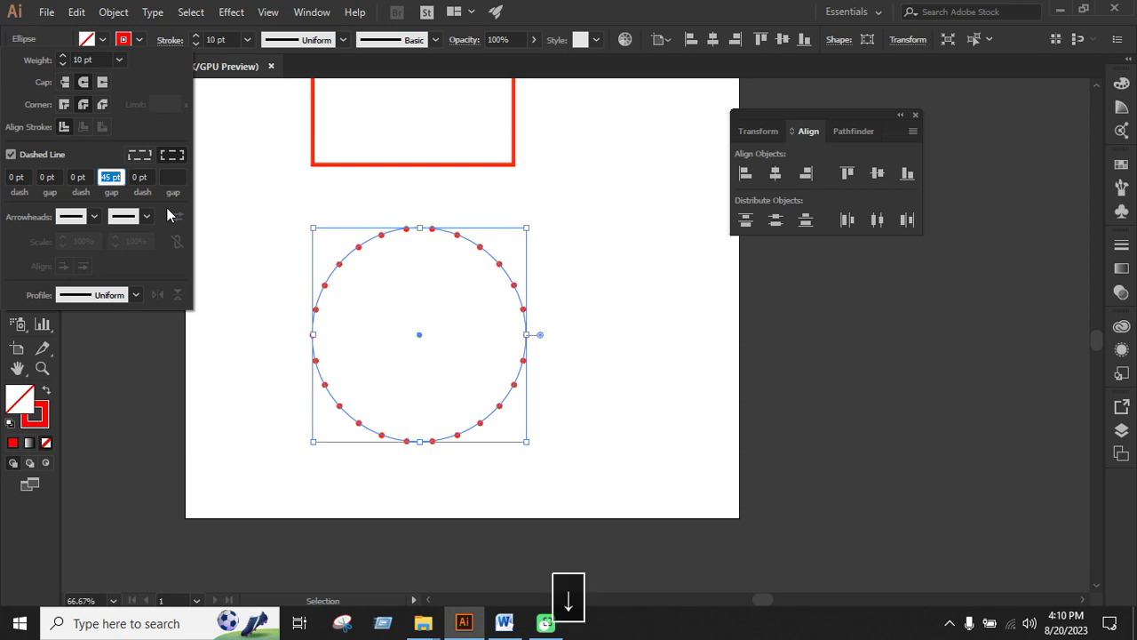
pyautogui.press('Down')
pyautogui.press('Down')
pyautogui.press('Down')
pyautogui.press('Down')
pyautogui.press('Down')
pyautogui.press('Down')
pyautogui.press('Down')
pyautogui.press('Down')
pyautogui.press('Down')
pyautogui.press('Down')
pyautogui.press('Down')
pyautogui.press('Down')
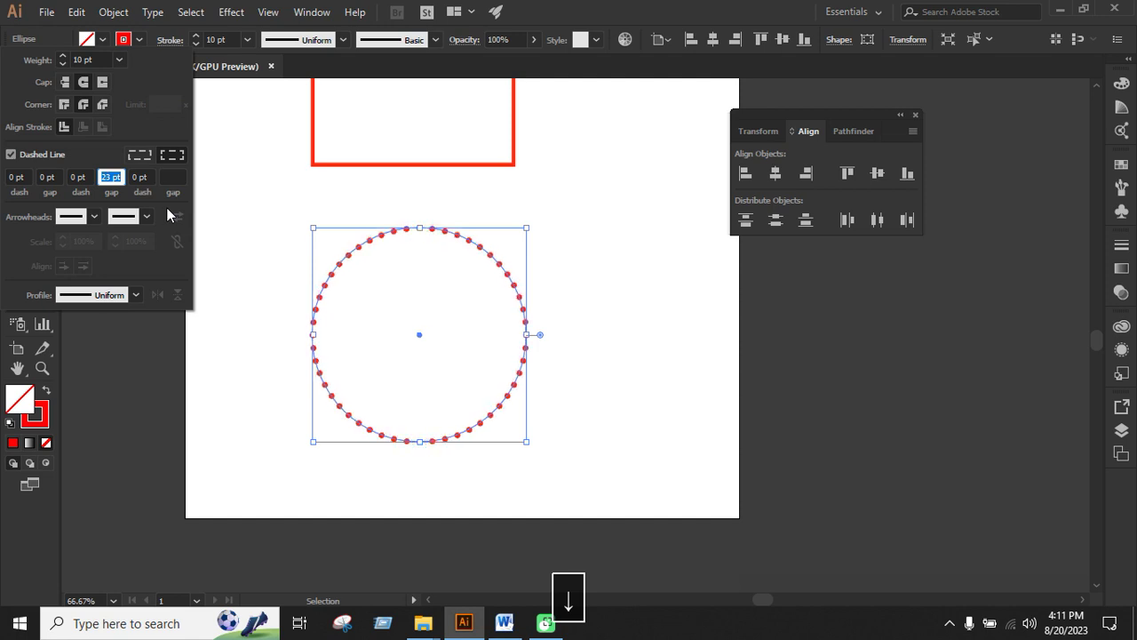
pyautogui.press('Down')
pyautogui.press('Down')
pyautogui.press('Down')
pyautogui.press('Down')
pyautogui.press('Down')
pyautogui.press('Down')
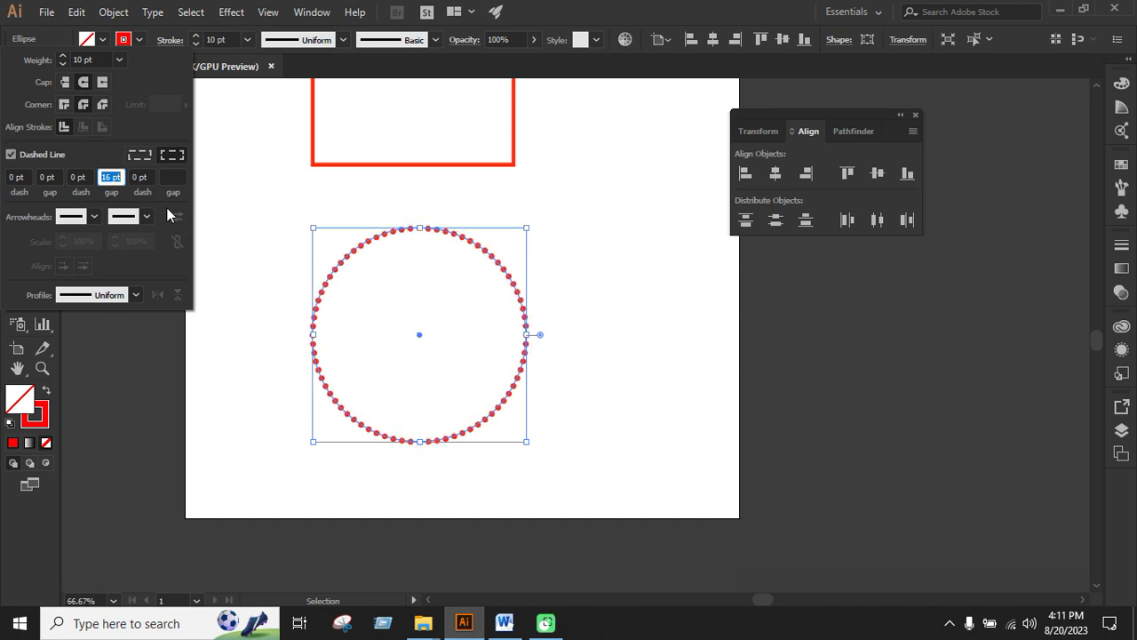
pyautogui.press('Up')
pyautogui.press('Up')
pyautogui.press('Up')
pyautogui.press('Up')
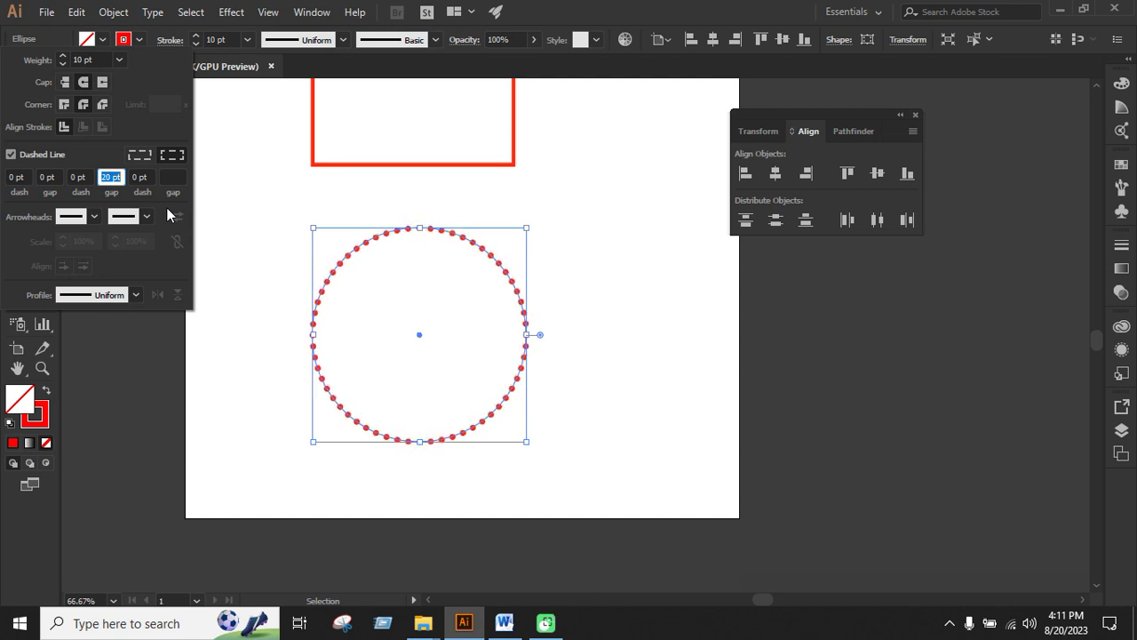
pyautogui.click(668, 333)
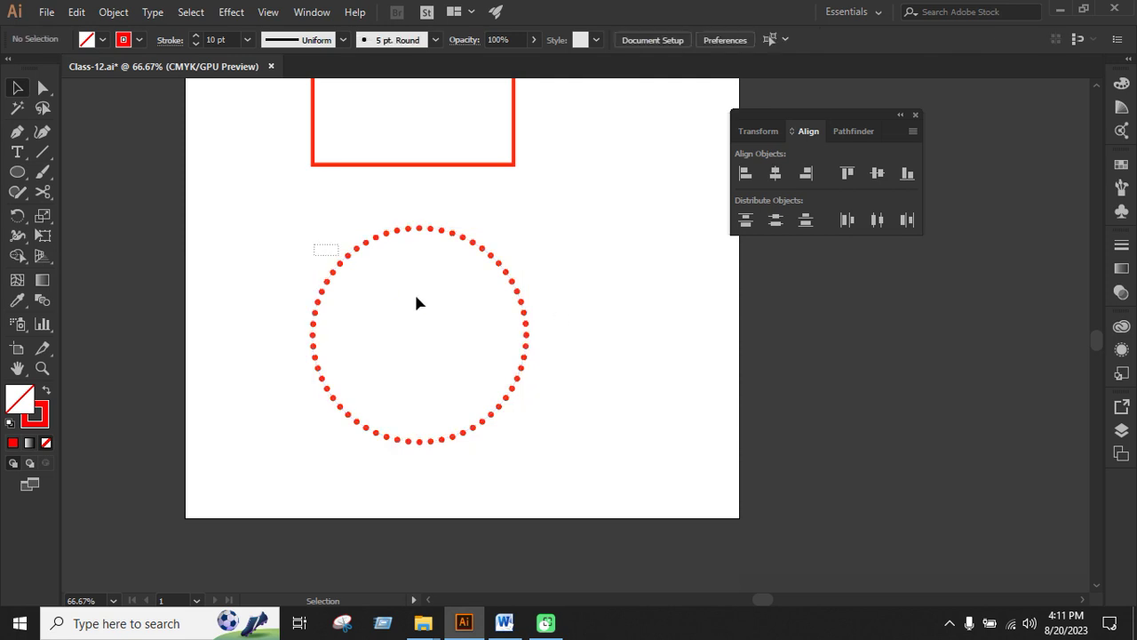
# Step: Shrink the dotted circle around its centre and park it right of the artboard
pyautogui.click(442, 312)
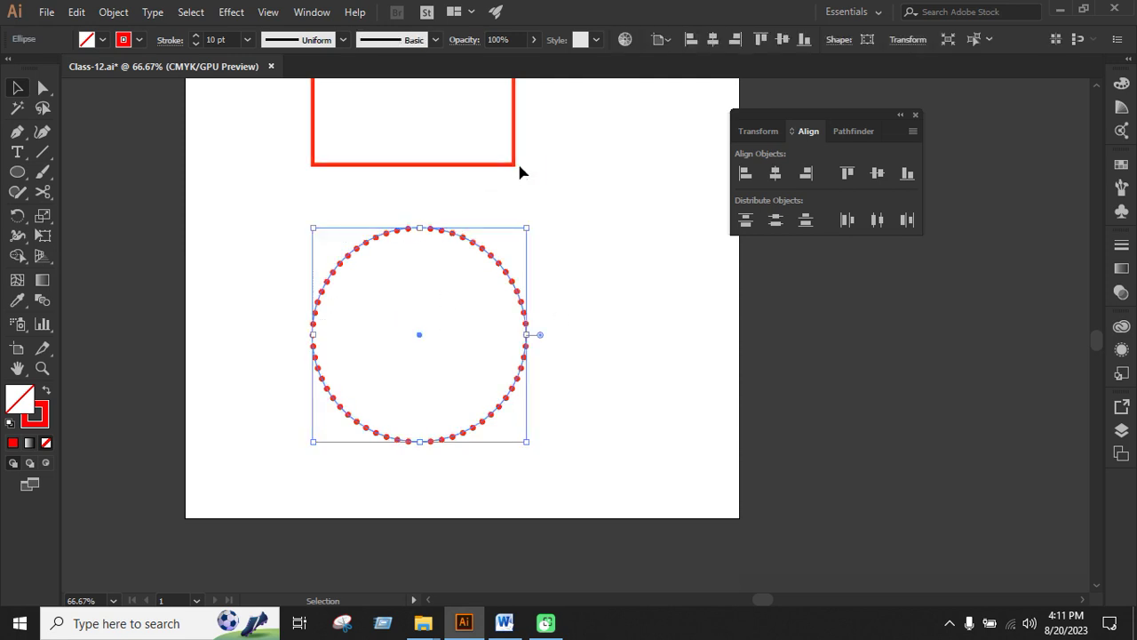
pyautogui.scroll(-1, 602, 356)
pyautogui.click(598, 359)
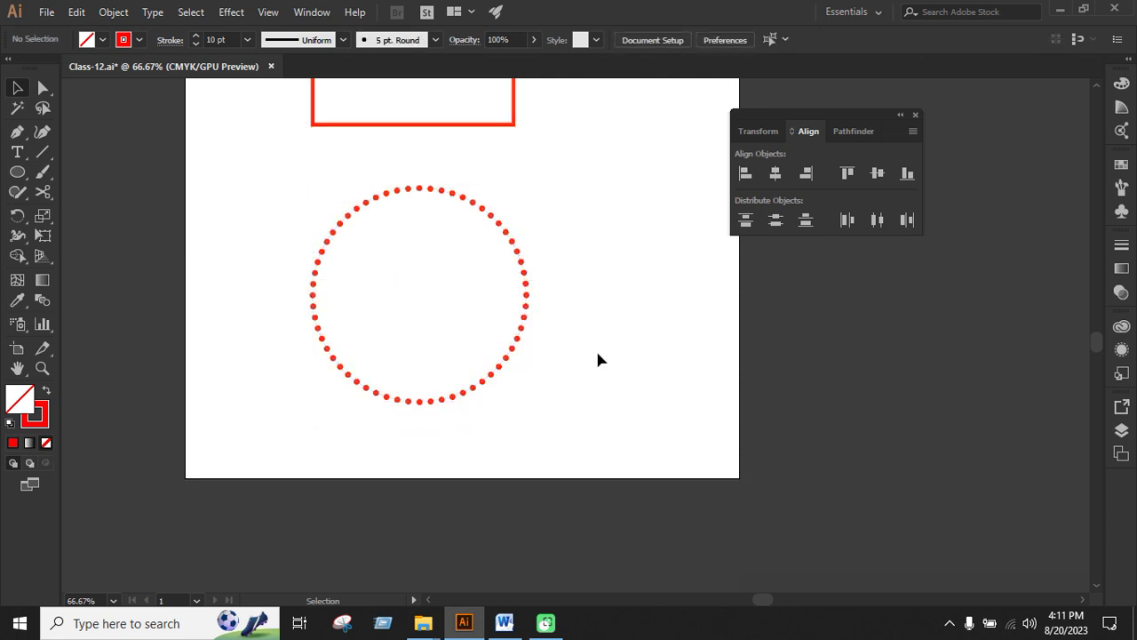
pyautogui.click(520, 267)
pyautogui.moveTo(506, 234); pyautogui.dragTo(619, 290)
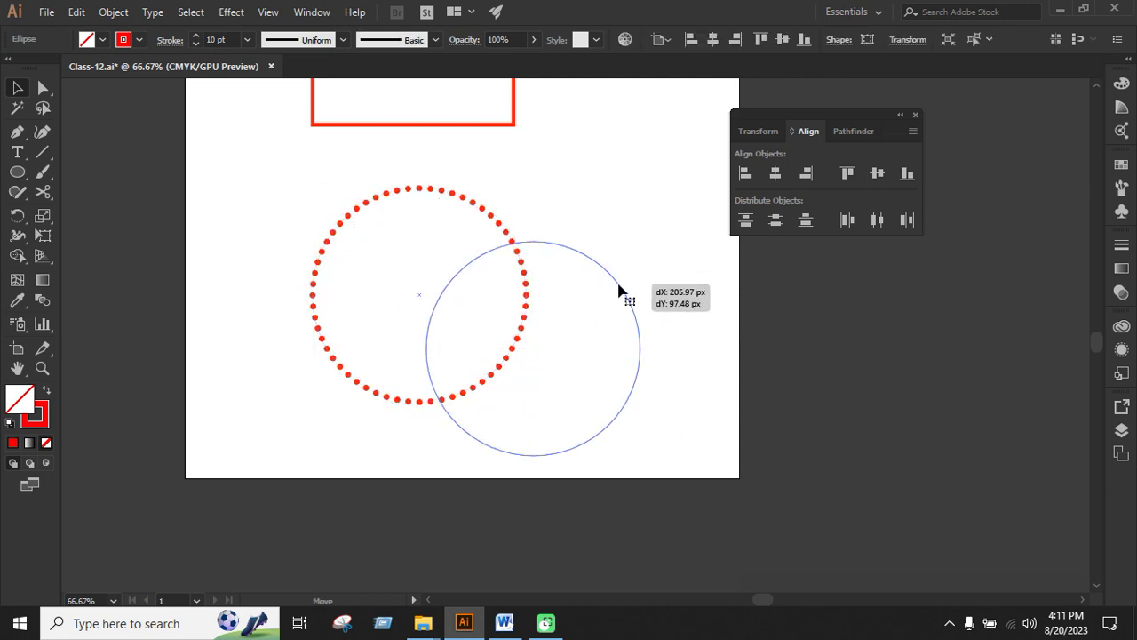
pyautogui.moveTo(639, 241); pyautogui.dragTo(630, 282)
pyautogui.click(629, 348)
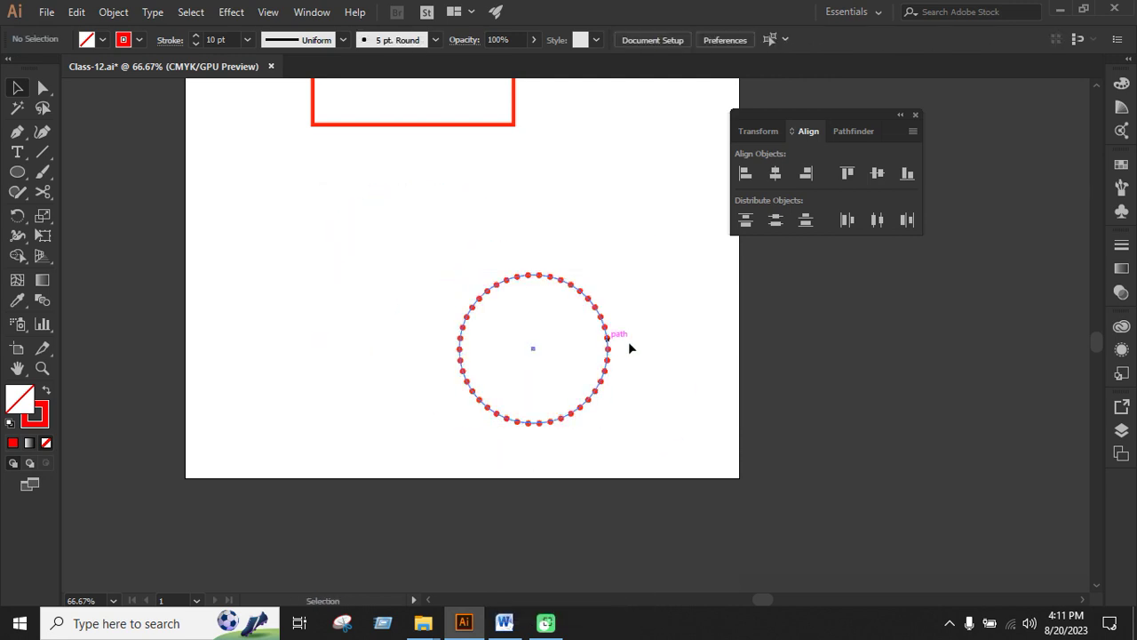
pyautogui.moveTo(629, 347); pyautogui.dragTo(974, 357)
pyautogui.click(591, 356)
# Step: Move the red rectangle toward the artboard centre and cut its outline at a corner with Scissors
pyautogui.scroll(1, 579, 355)
pyautogui.scroll(1, 551, 302)
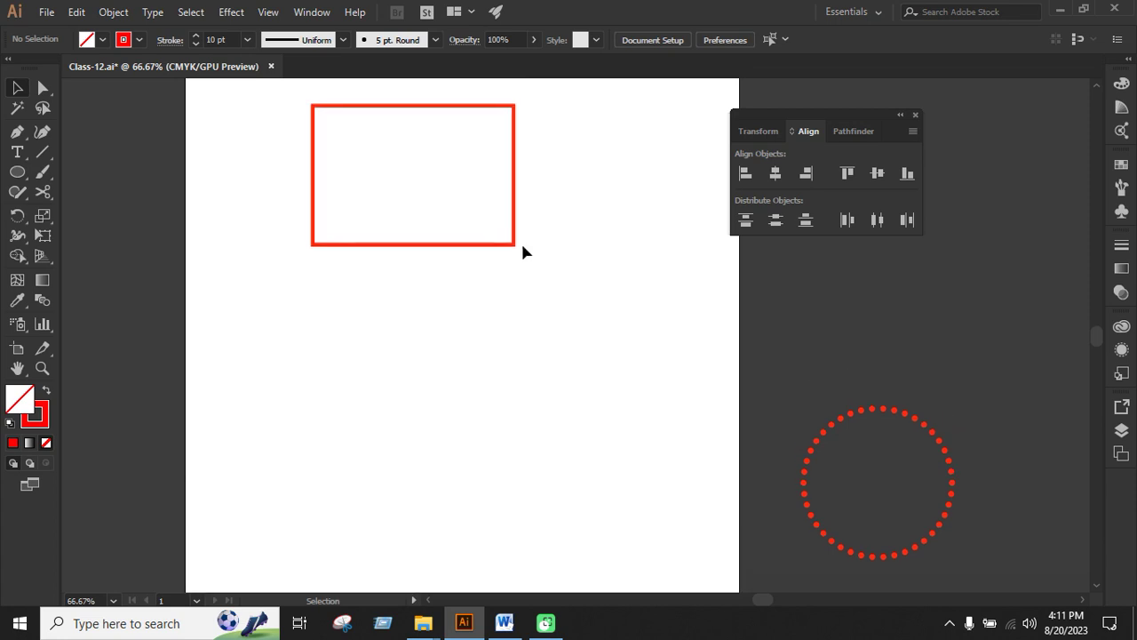
pyautogui.moveTo(514, 245); pyautogui.dragTo(546, 353)
pyautogui.click(552, 322)
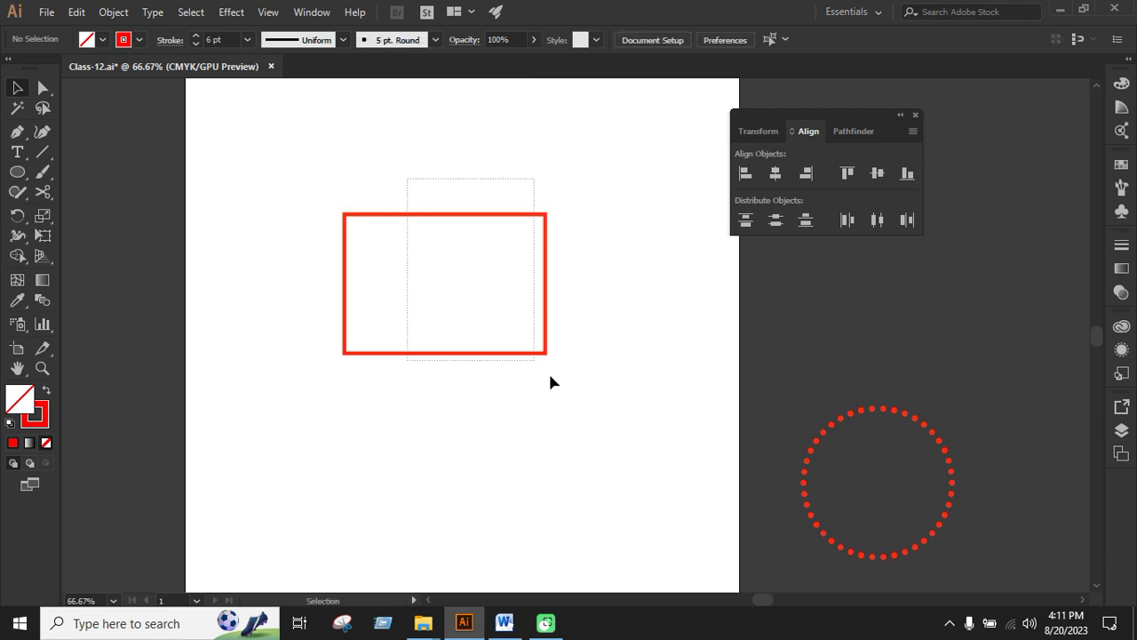
pyautogui.click(544, 353)
pyautogui.moveTo(42, 192); pyautogui.dragTo(97, 211)
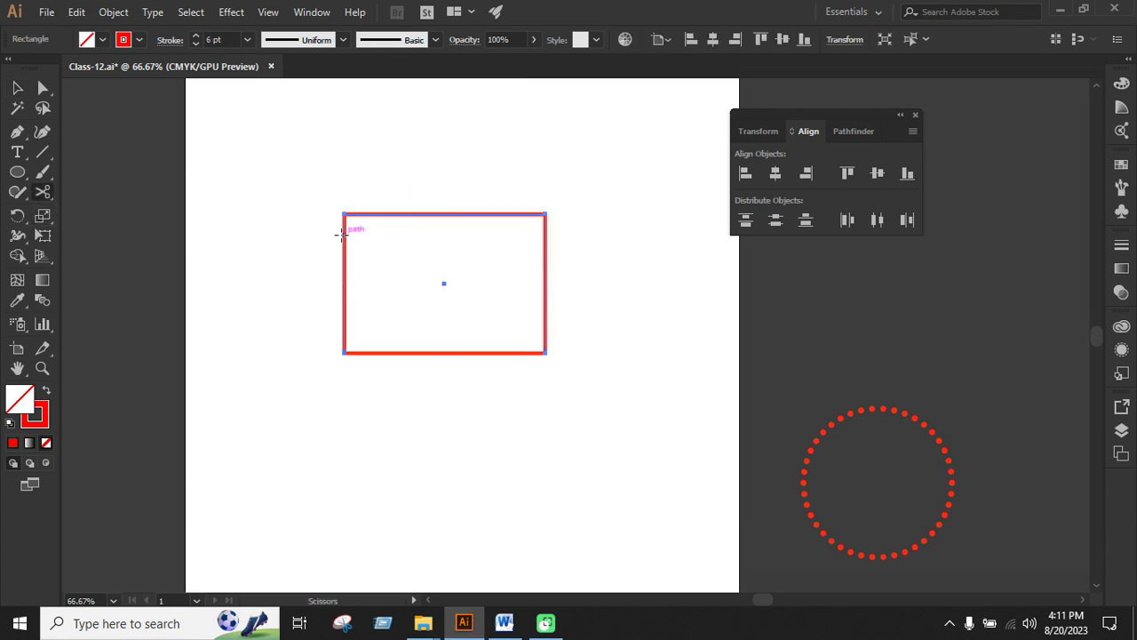
pyautogui.click(345, 214)
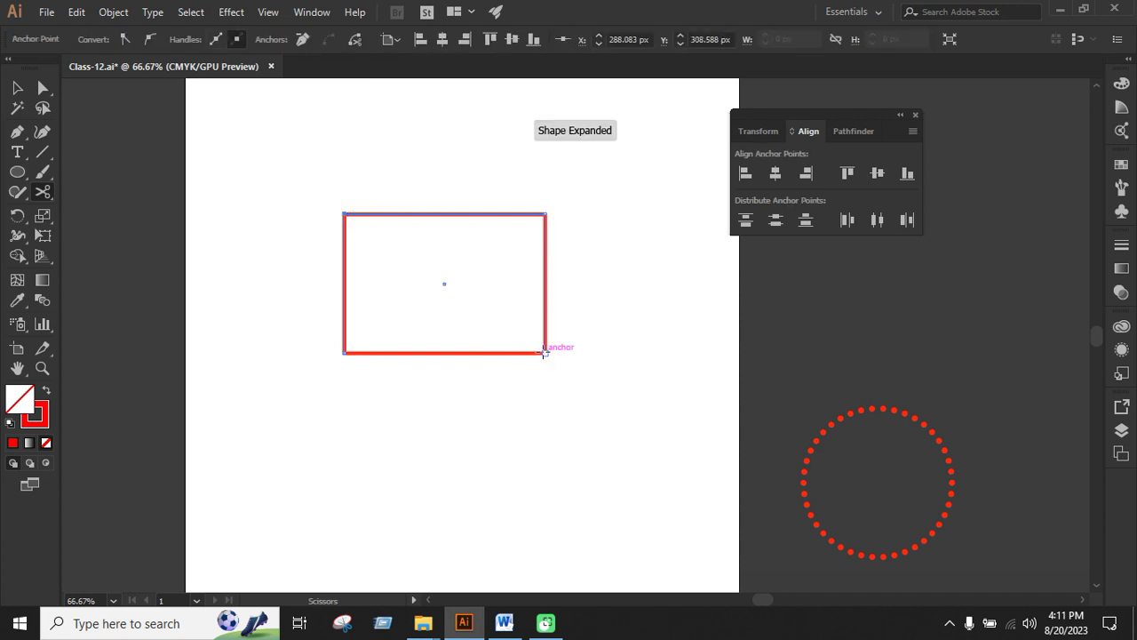
# Step: Undo moving the cut piece and try the triangle width profile on the rectangle's stroke
pyautogui.press('v')
pyautogui.click(388, 149)
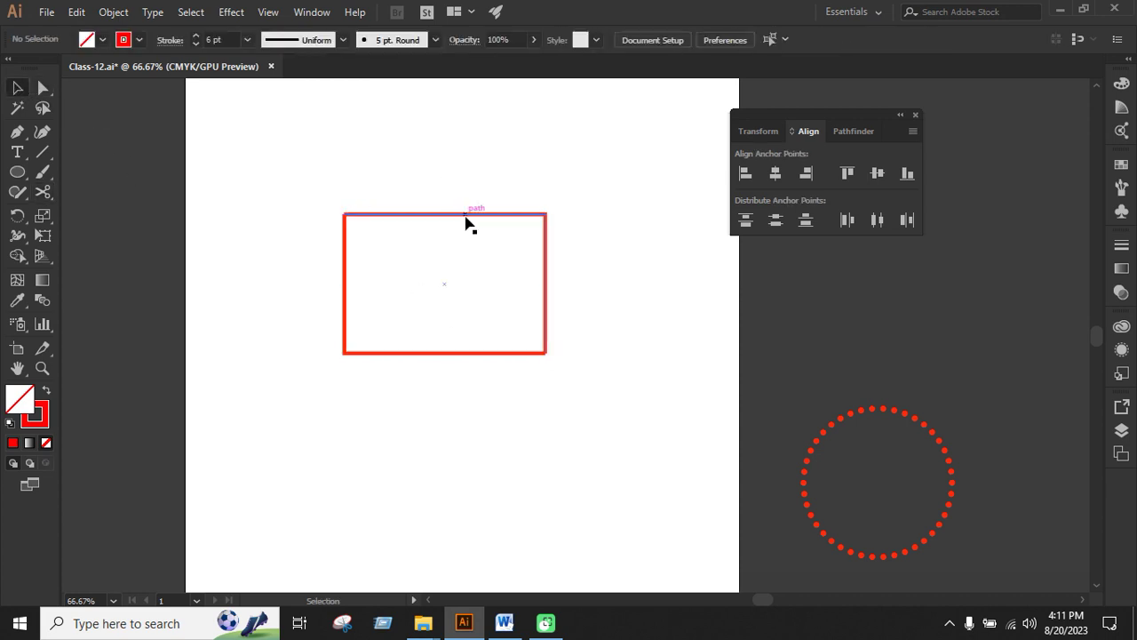
pyautogui.moveTo(466, 222)
pyautogui.mouseDown()
pyautogui.moveTo(504, 178)
pyautogui.moveTo(492, 249)
pyautogui.mouseUp()
pyautogui.hotkey('ctrl', 'z')
pyautogui.click(326, 47)
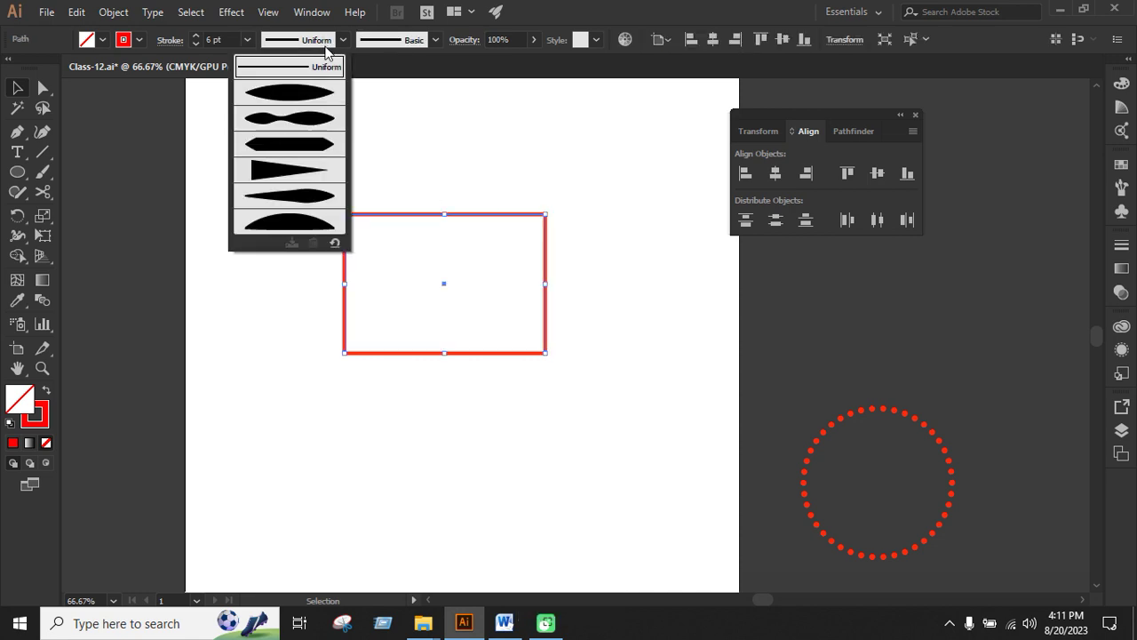
pyautogui.click(305, 178)
# Step: Zoom to 100% and apply Width Profile 2 to the rectangle's stroke
pyautogui.click(626, 274)
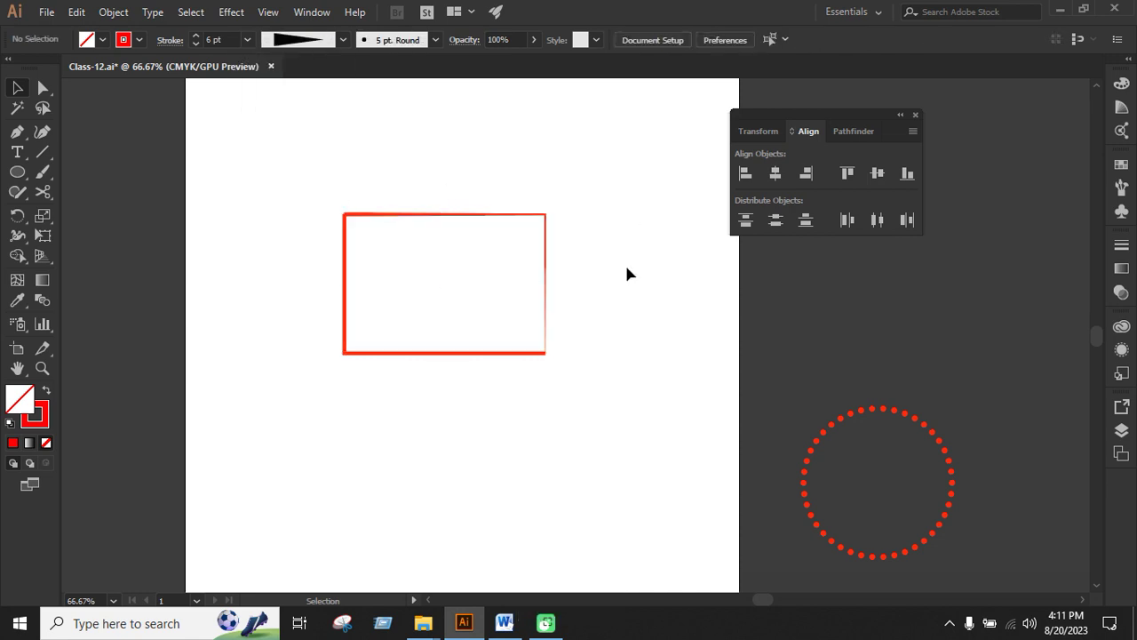
pyautogui.hotkey('ctrl', '1')
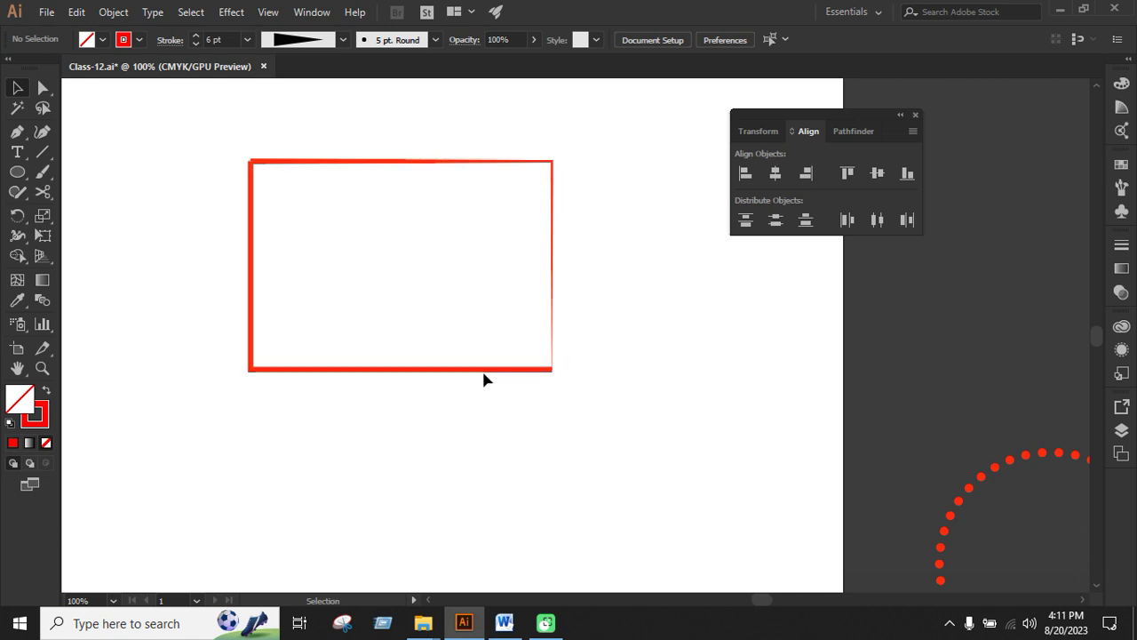
pyautogui.click(484, 370)
pyautogui.click(308, 46)
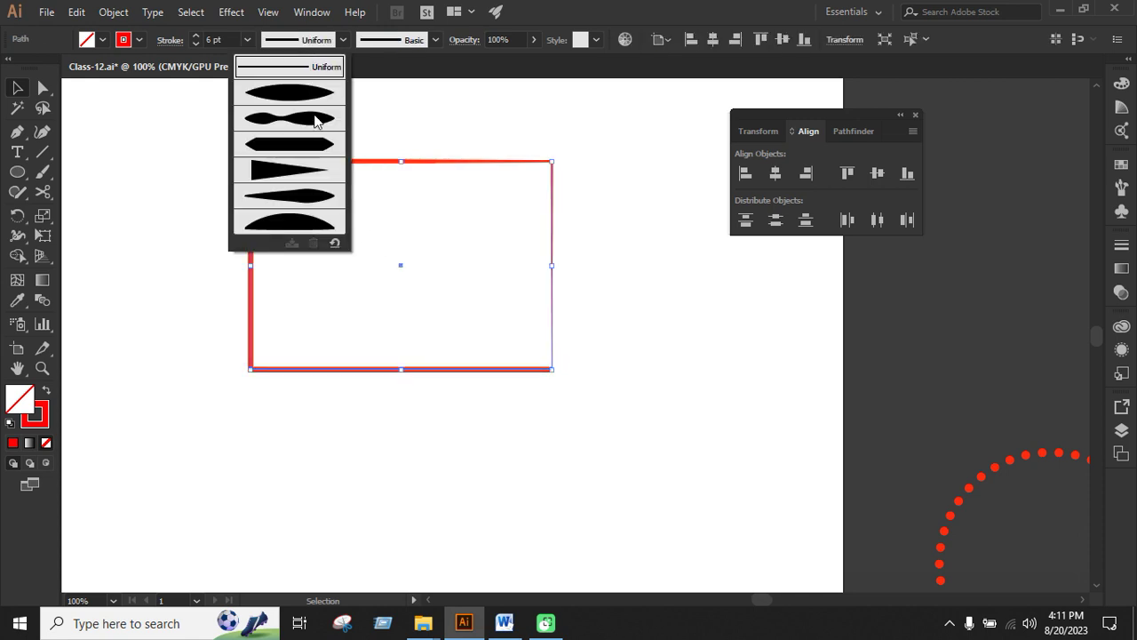
pyautogui.click(306, 122)
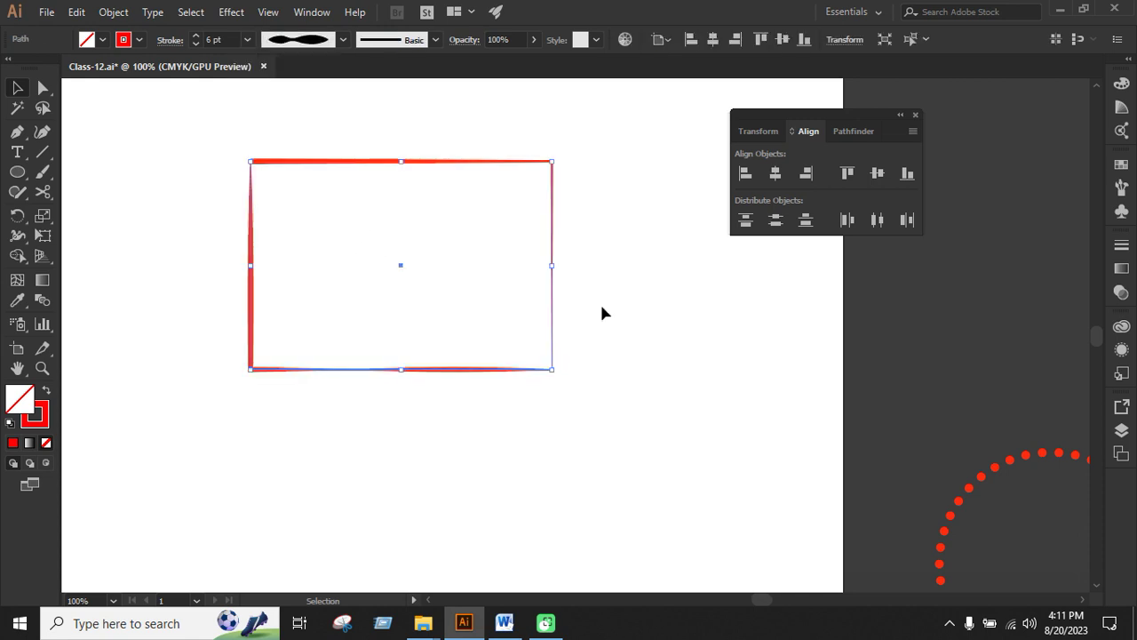
pyautogui.click(602, 304)
pyautogui.moveTo(216, 125)
pyautogui.mouseDown()
pyautogui.moveTo(540, 413)
pyautogui.moveTo(533, 399)
pyautogui.mouseUp()
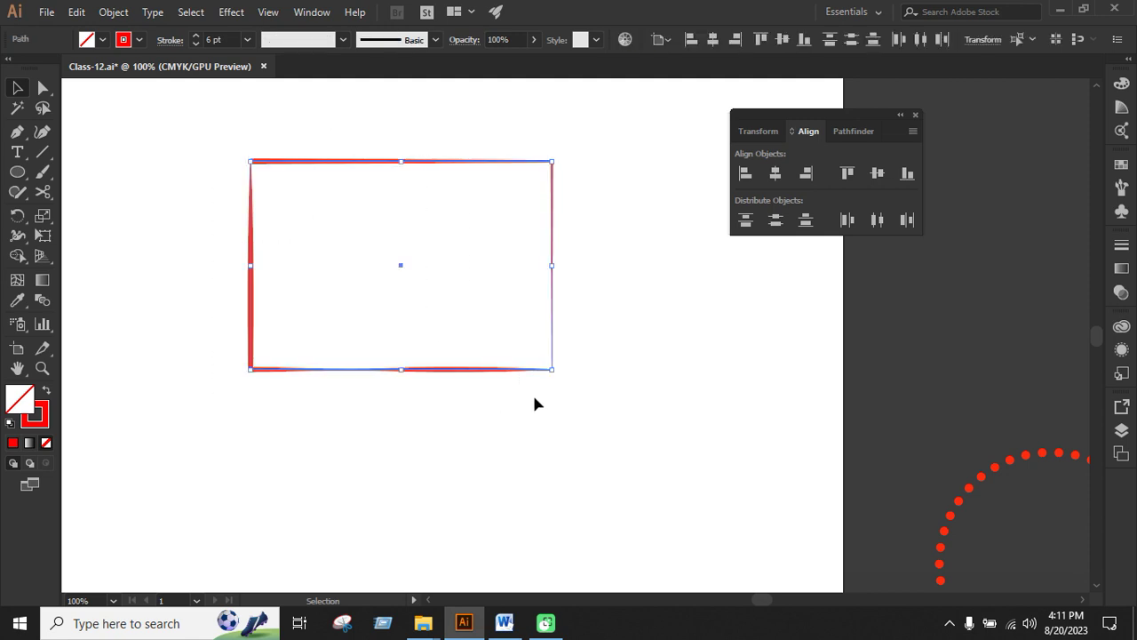
pyautogui.click(169, 40)
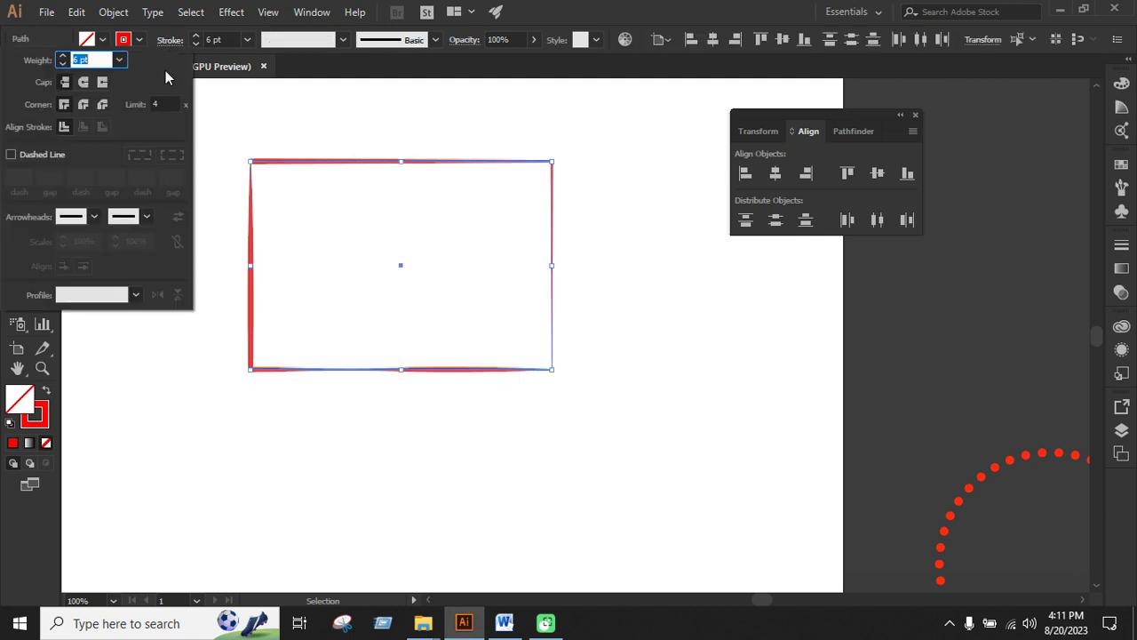
# Step: Make the rectangle's outline a dashed line with round caps and round corner joins
pyautogui.click(12, 154)
pyautogui.click(610, 378)
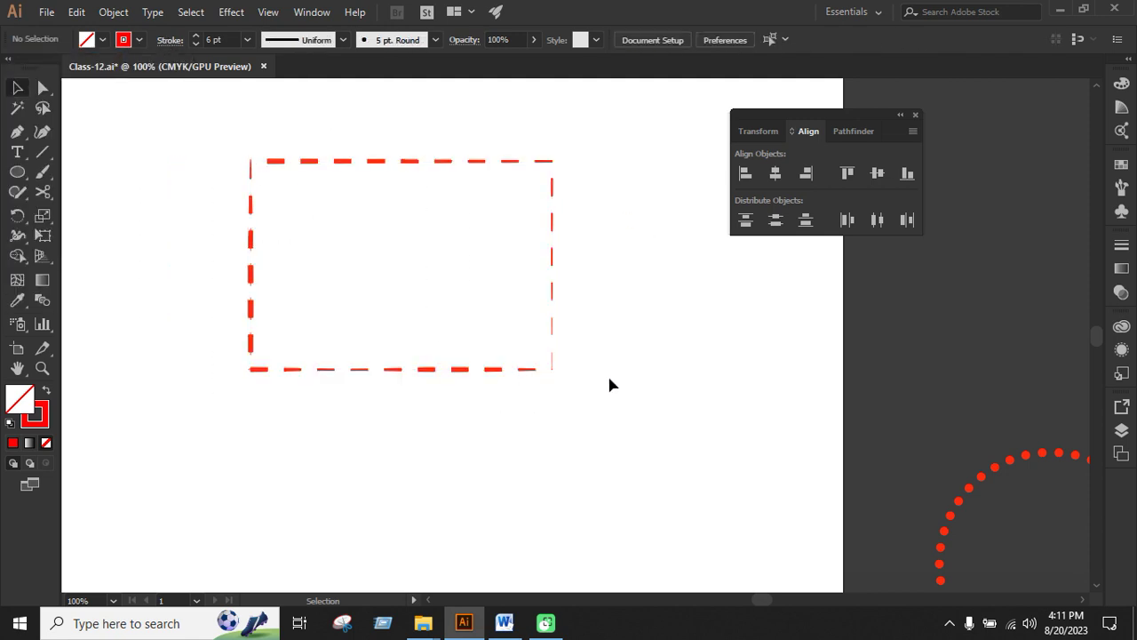
pyautogui.moveTo(220, 145); pyautogui.dragTo(523, 384)
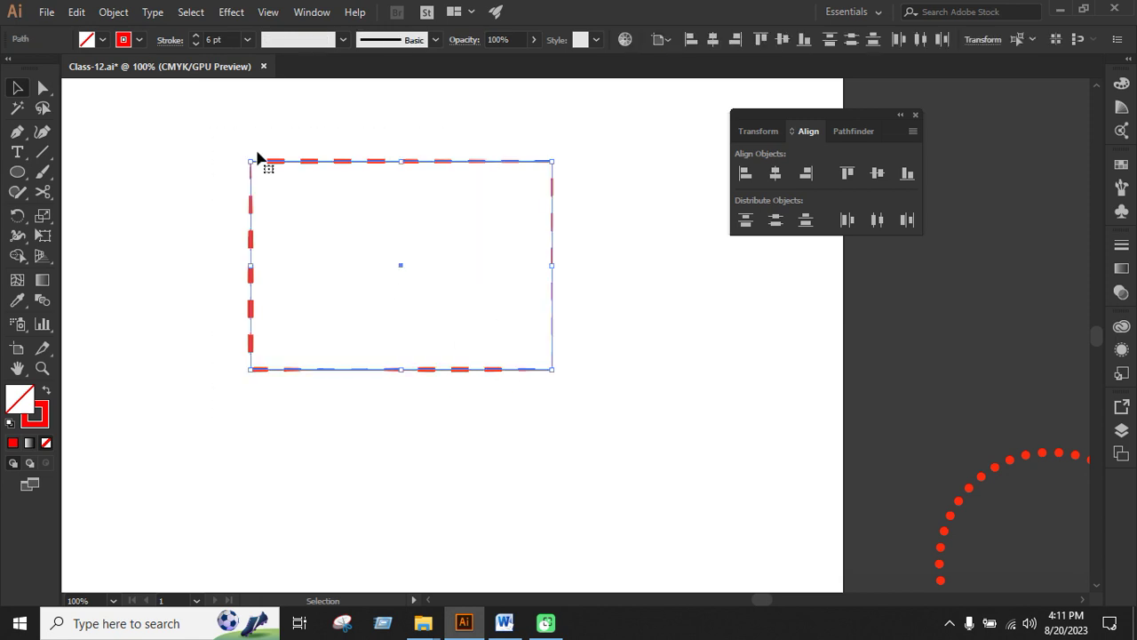
pyautogui.click(171, 40)
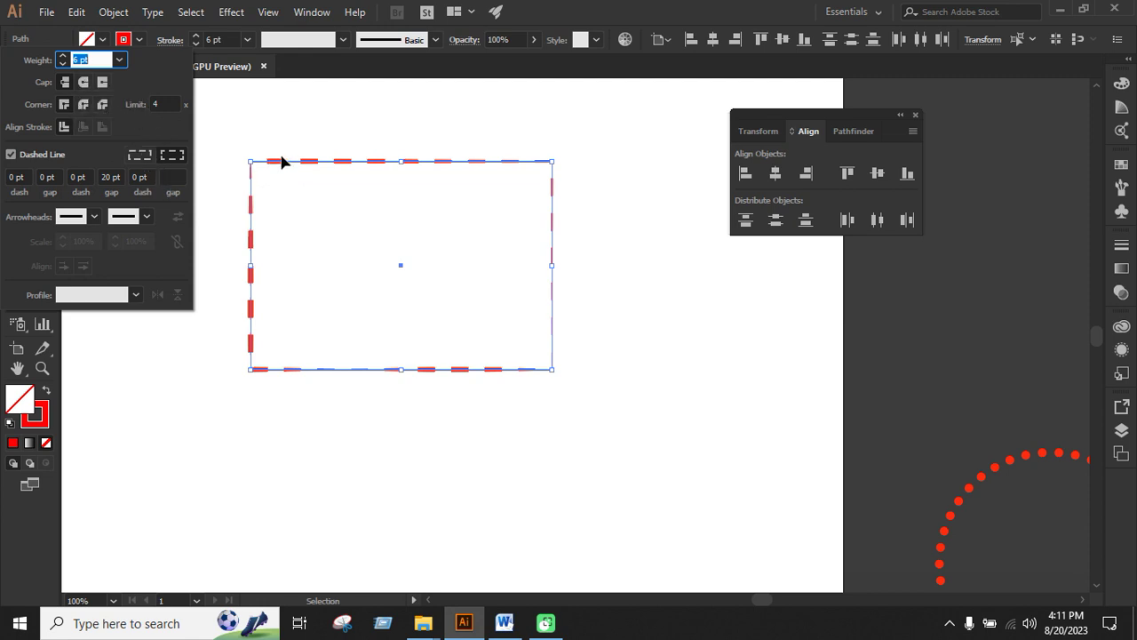
pyautogui.click(84, 85)
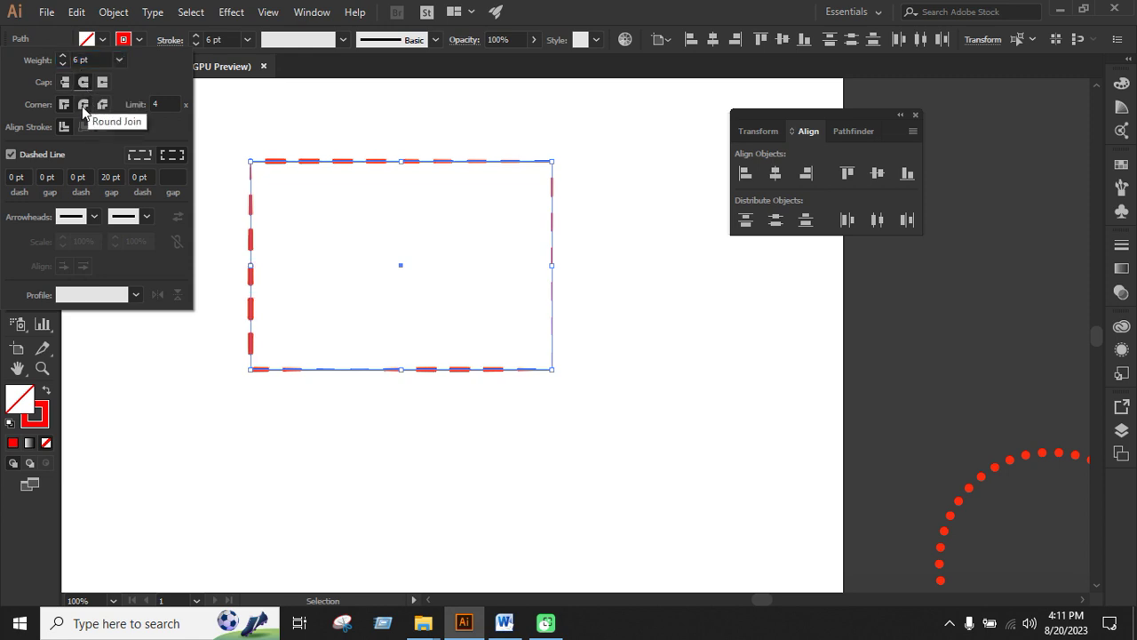
pyautogui.click(83, 104)
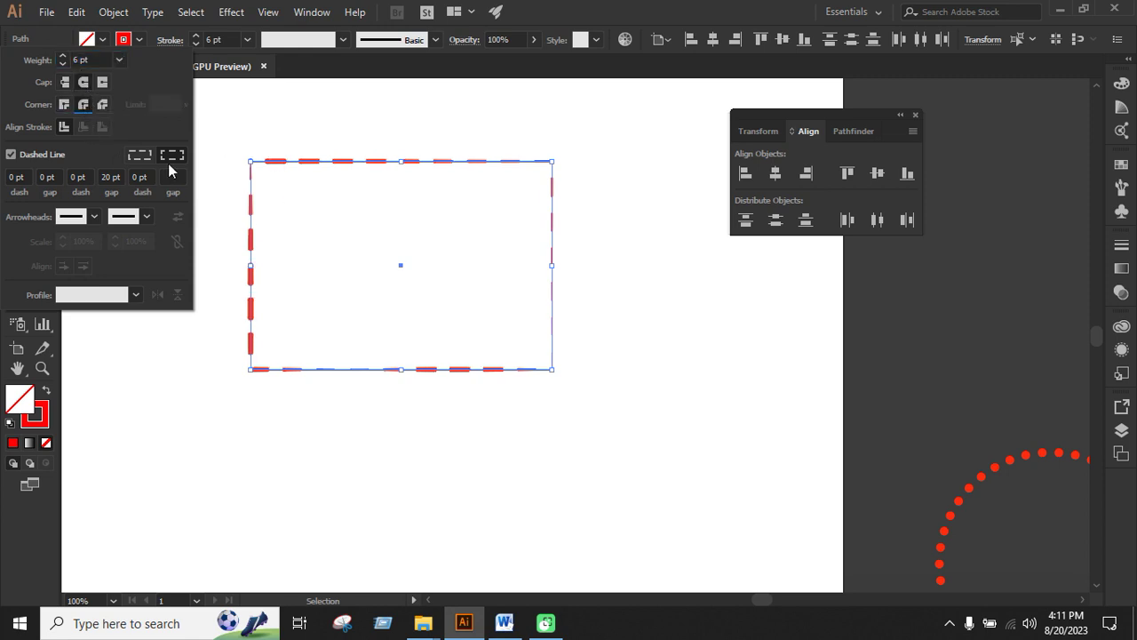
# Step: Widen the rectangle's dash gap to about 21 pt
pyautogui.click(121, 176)
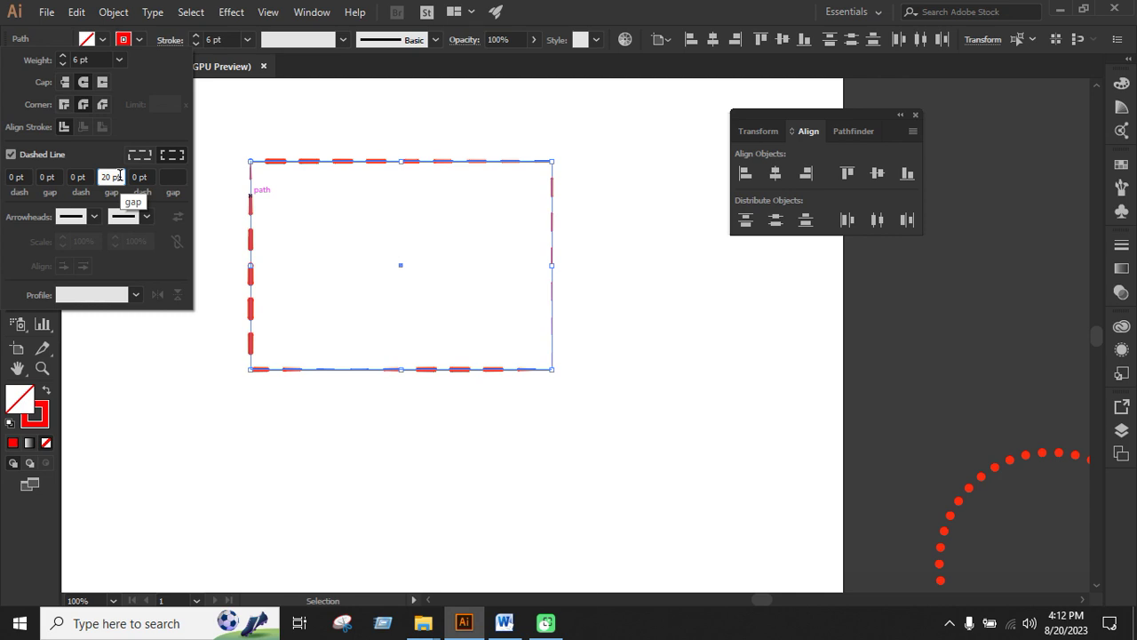
pyautogui.press('Up')
pyautogui.press('Up')
pyautogui.press('Up')
pyautogui.press('Up')
pyautogui.press('Up')
pyautogui.press('Up')
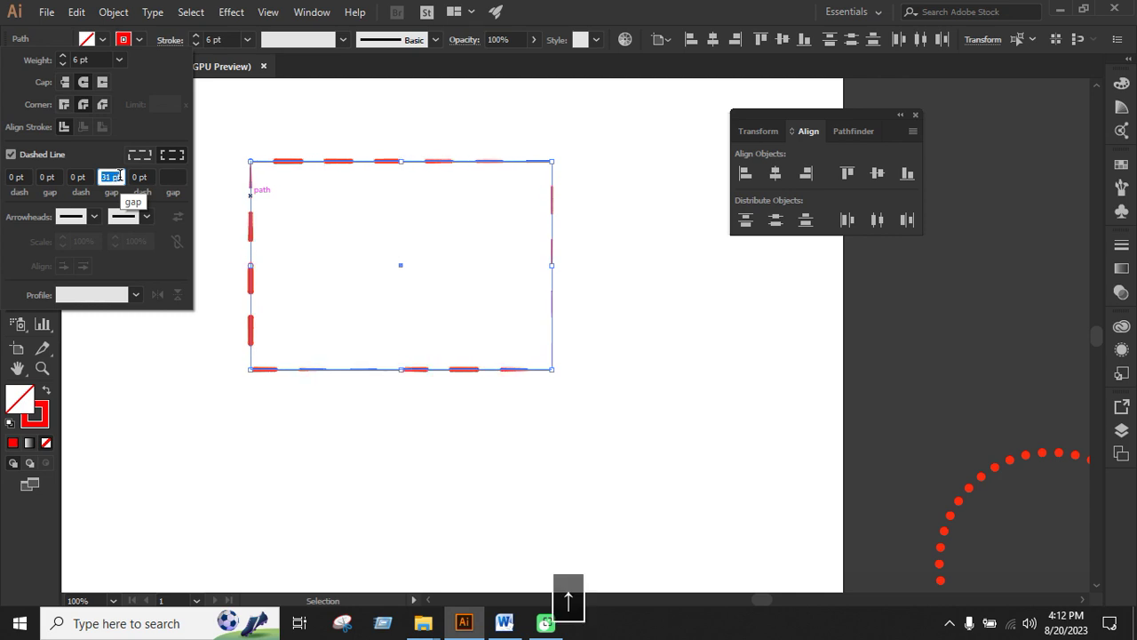
pyautogui.press('Up')
pyautogui.press('Up')
pyautogui.press('Up')
pyautogui.press('Up')
pyautogui.press('Up')
pyautogui.press('Up')
pyautogui.press('Down')
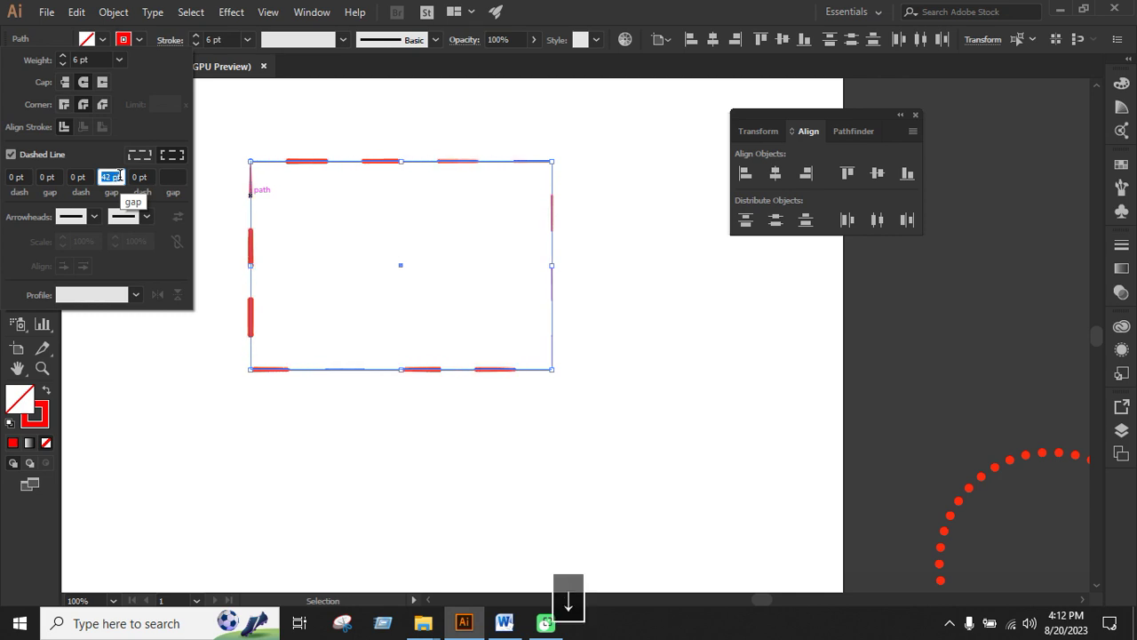
pyautogui.press('Down')
pyautogui.press('Down')
pyautogui.press('Down')
pyautogui.press('Down')
pyautogui.press('Down')
pyautogui.press('Down')
pyautogui.press('Down')
pyautogui.press('Down')
pyautogui.press('Down')
pyautogui.press('Down')
pyautogui.press('Down')
pyautogui.press('Down')
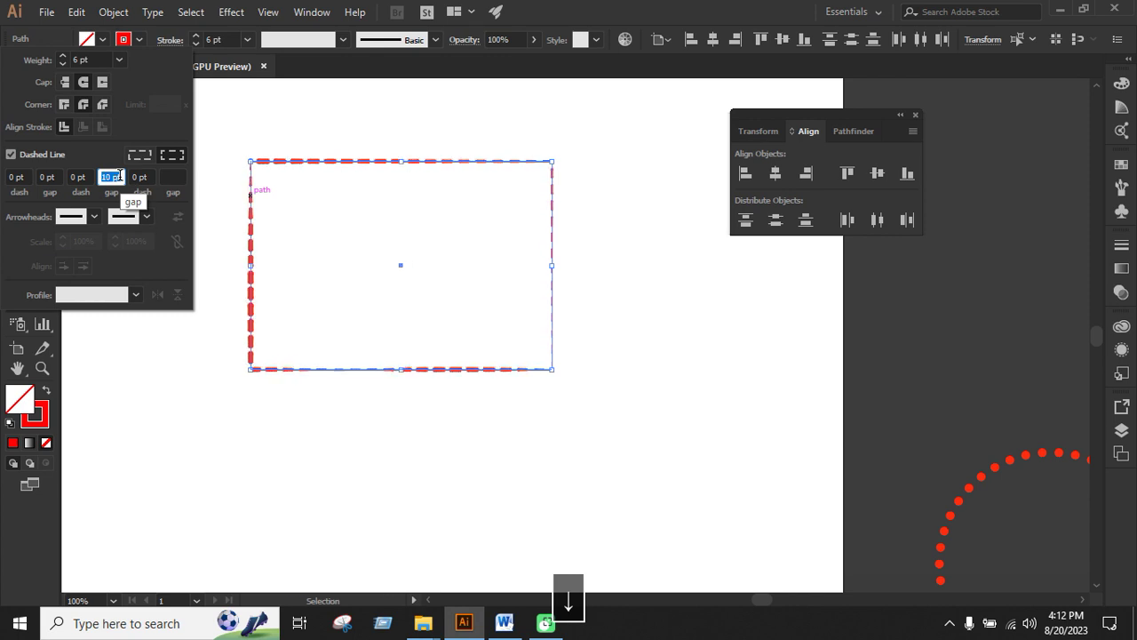
pyautogui.press('Down')
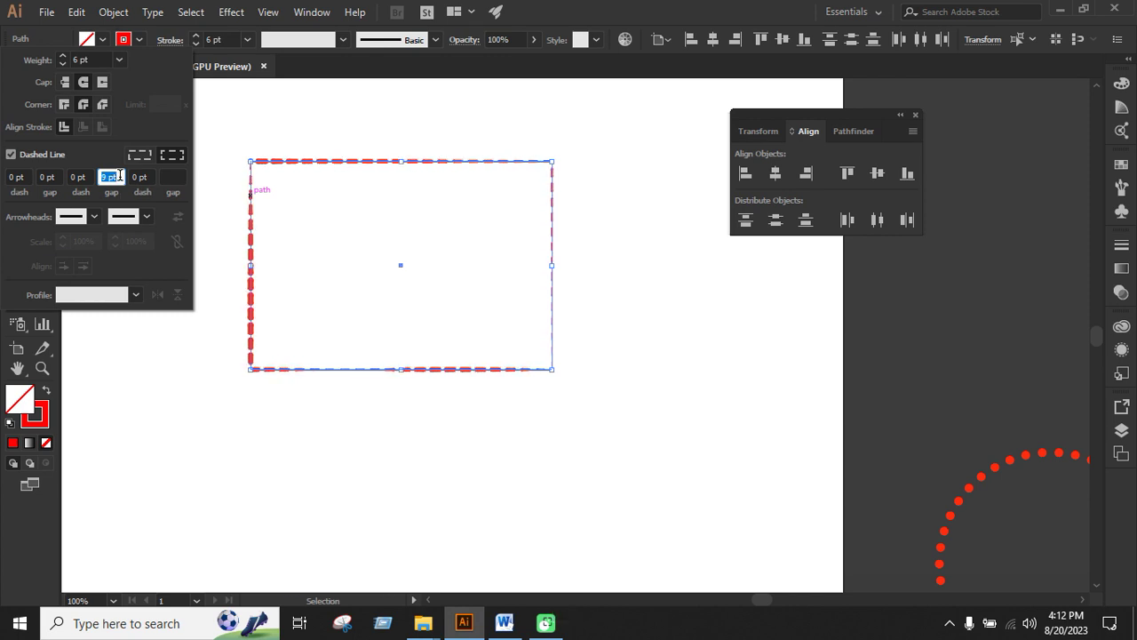
pyautogui.press('Up')
pyautogui.press('Up')
pyautogui.press('Up')
pyautogui.press('Up')
pyautogui.press('Up')
pyautogui.press('Up')
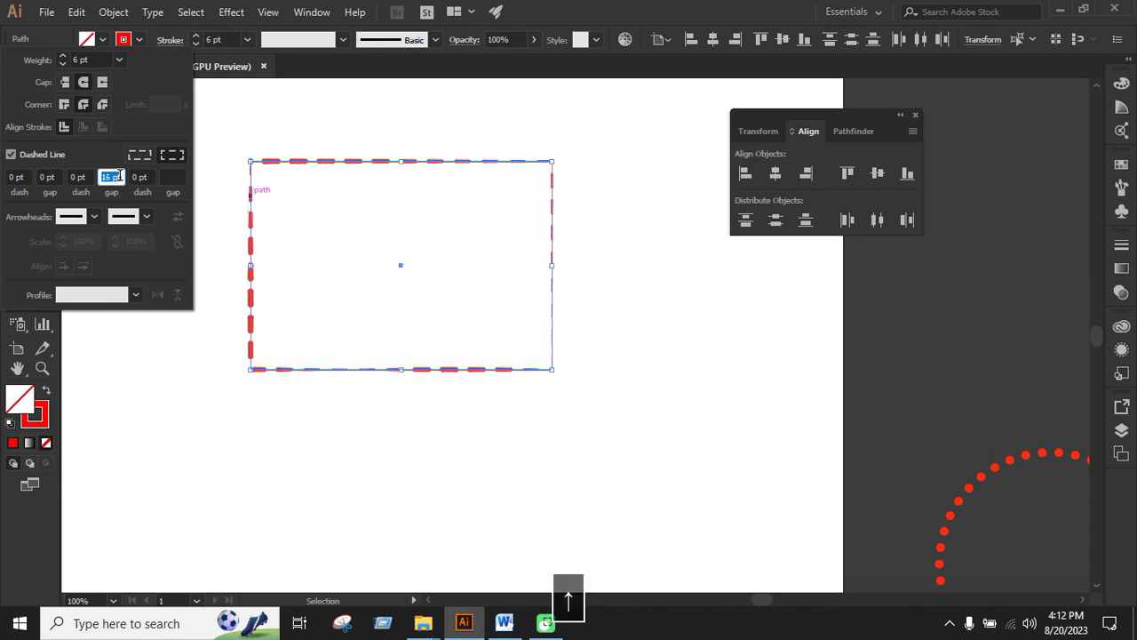
pyautogui.press('Up')
pyautogui.press('Up')
pyautogui.press('Up')
pyautogui.press('Up')
pyautogui.press('Up')
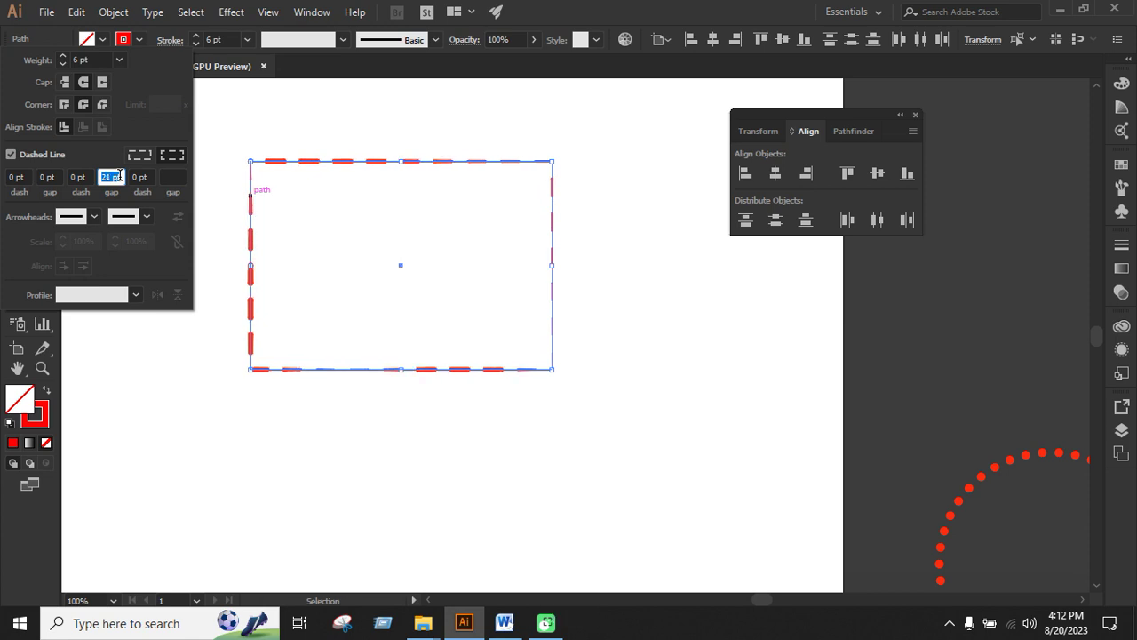
pyautogui.click(636, 349)
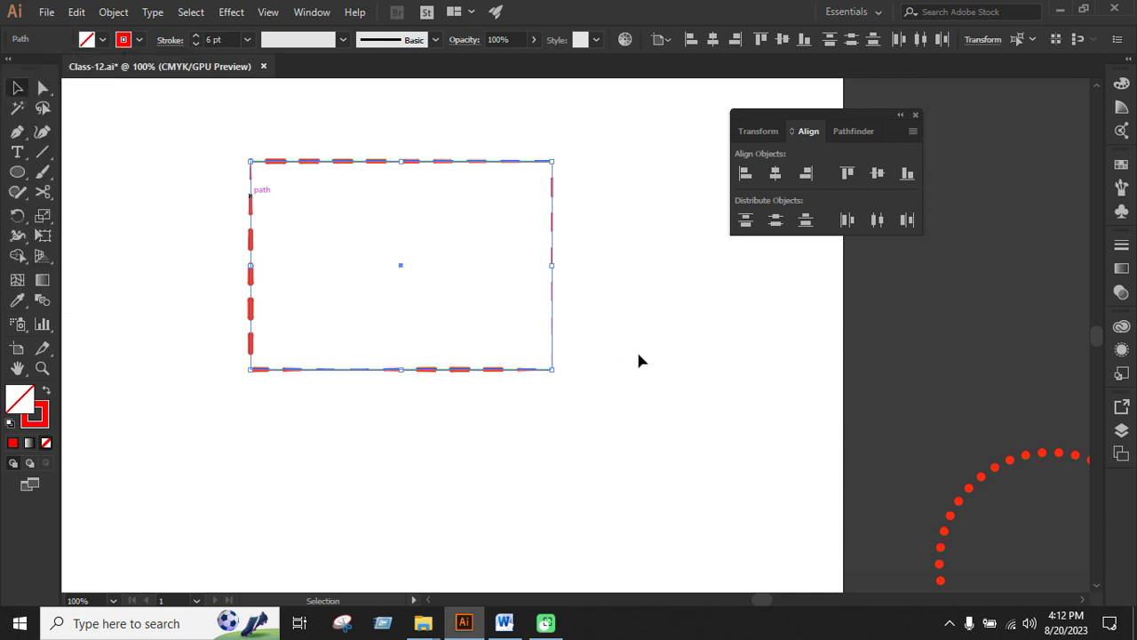
pyautogui.scroll(-2, 555, 327)
# Step: Draw a circle below the dashed rectangle and switch its 6 pt red outline back to solid
pyautogui.scroll(-1, 479, 271)
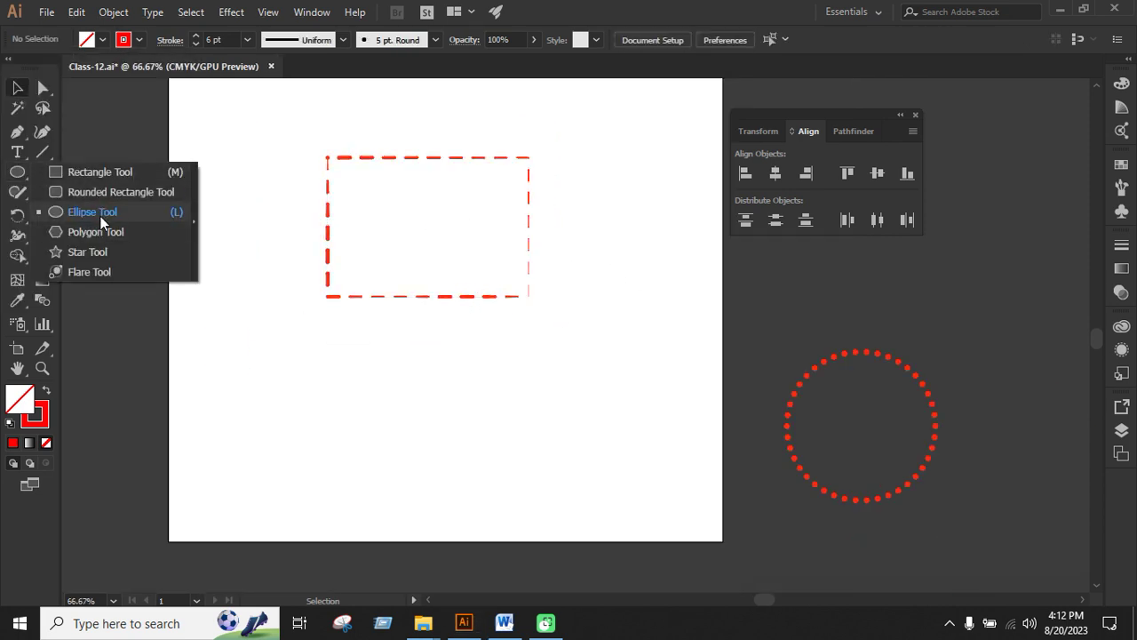
pyautogui.moveTo(22, 178); pyautogui.dragTo(100, 212)
pyautogui.moveTo(424, 422); pyautogui.dragTo(513, 509)
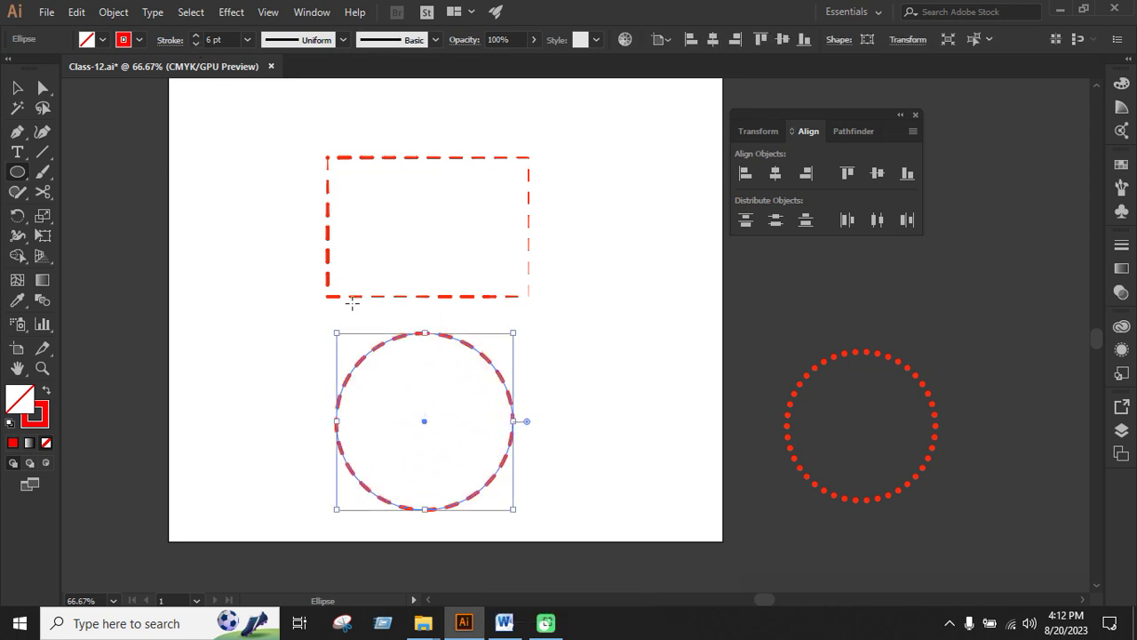
pyautogui.click(165, 39)
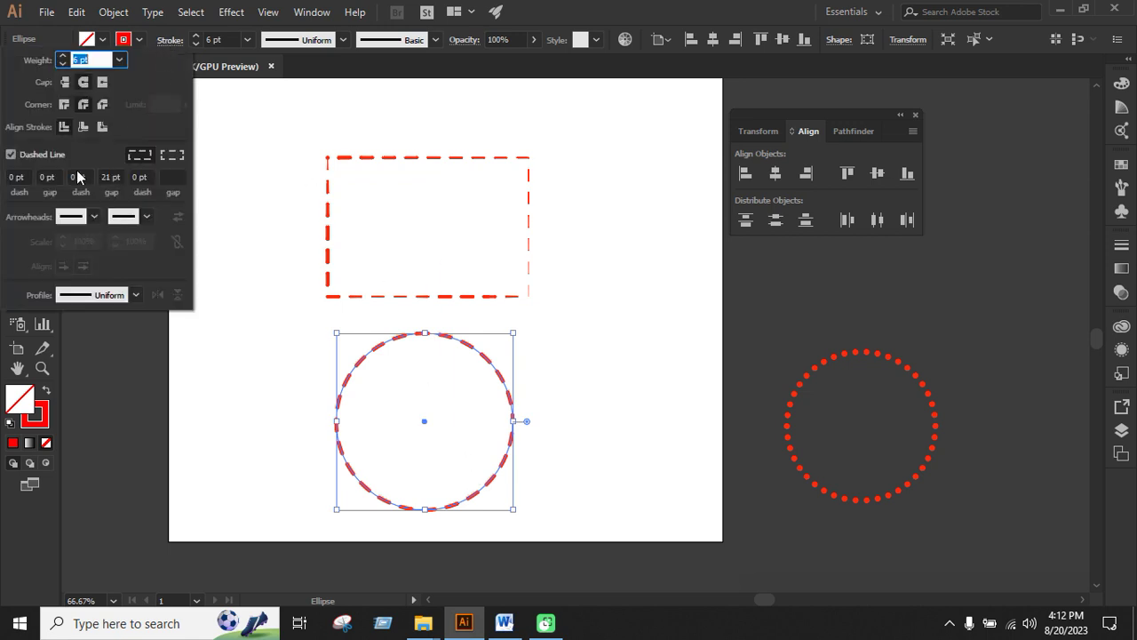
pyautogui.click(12, 155)
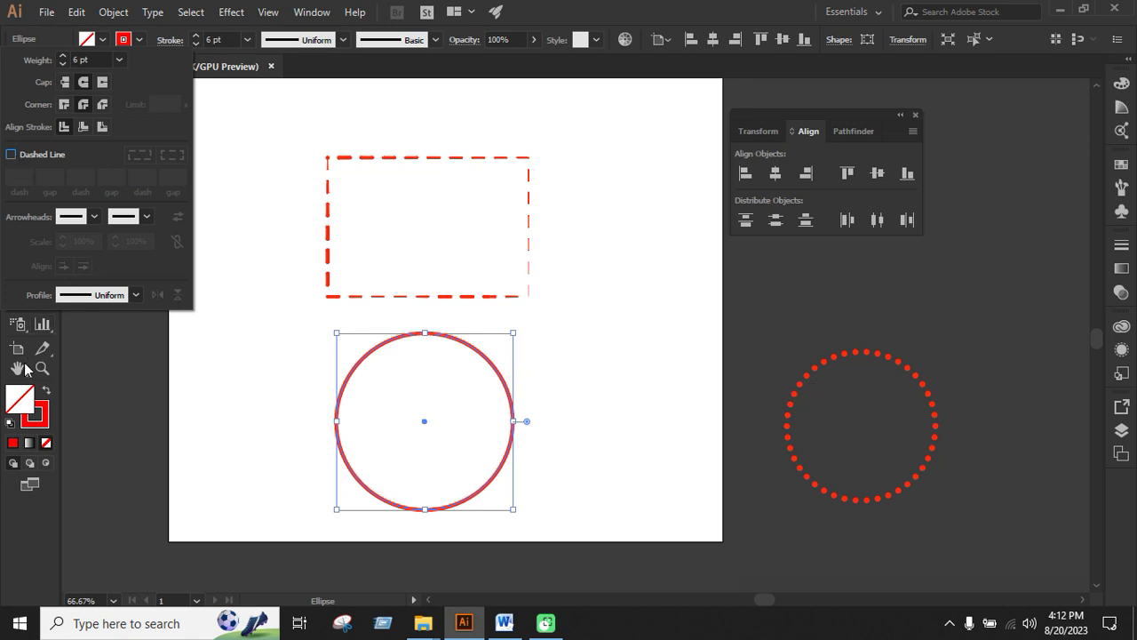
# Step: Cut the circle into left and right halves at its top and bottom points
pyautogui.moveTo(45, 201); pyautogui.dragTo(93, 214)
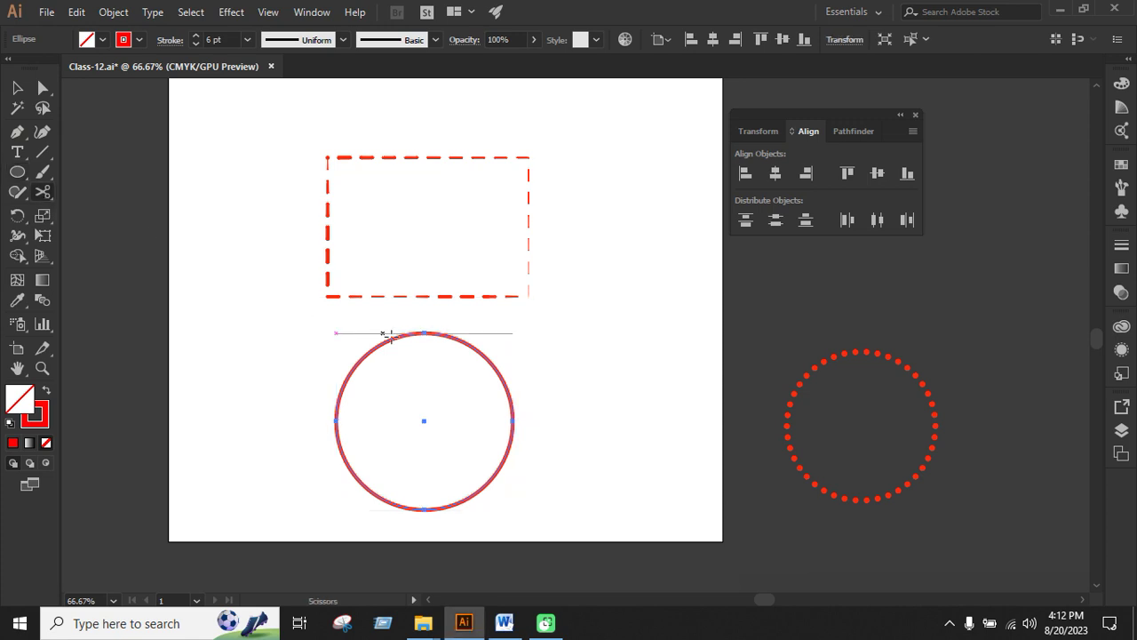
pyautogui.click(423, 331)
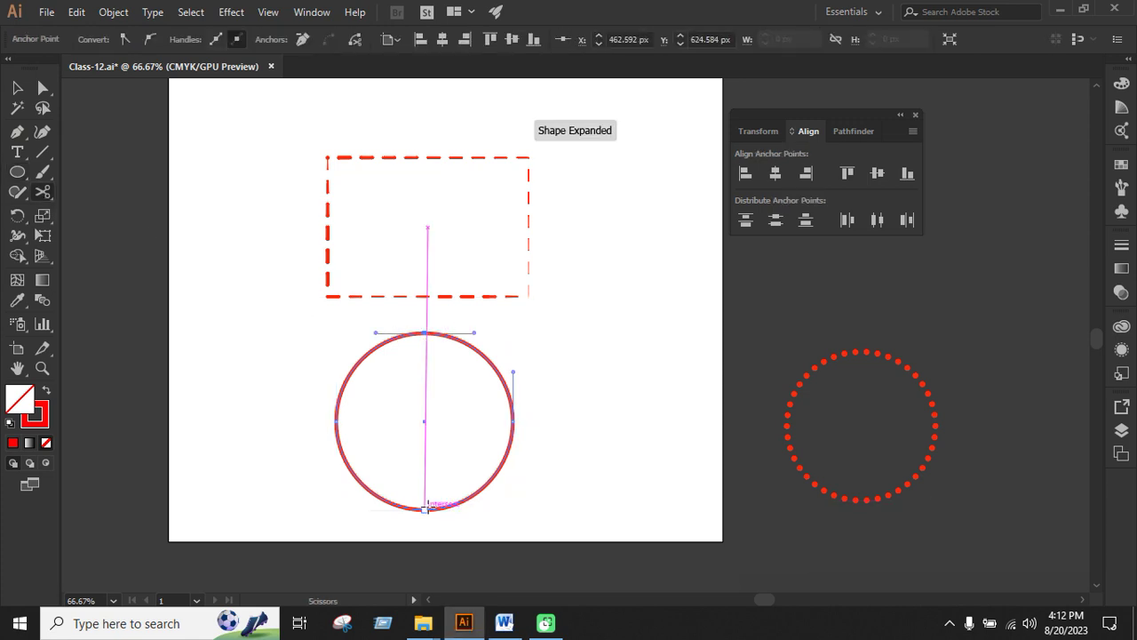
pyautogui.click(424, 508)
pyautogui.press('v')
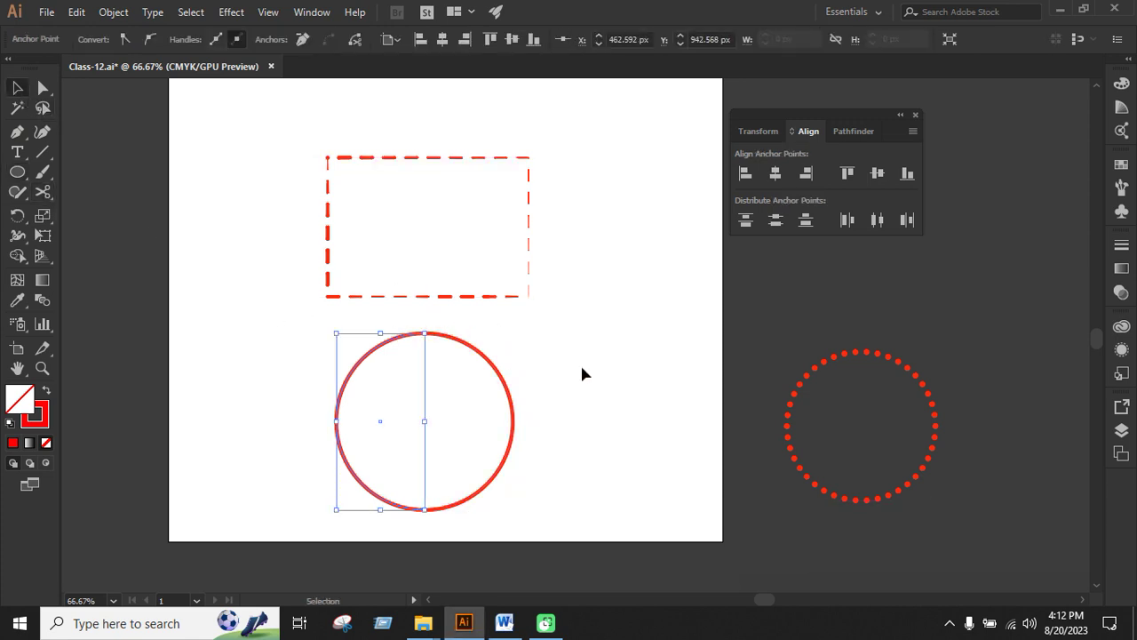
# Step: Apply the tapered width profile to the circle's right half, then select the left half
pyautogui.click(581, 373)
pyautogui.click(509, 395)
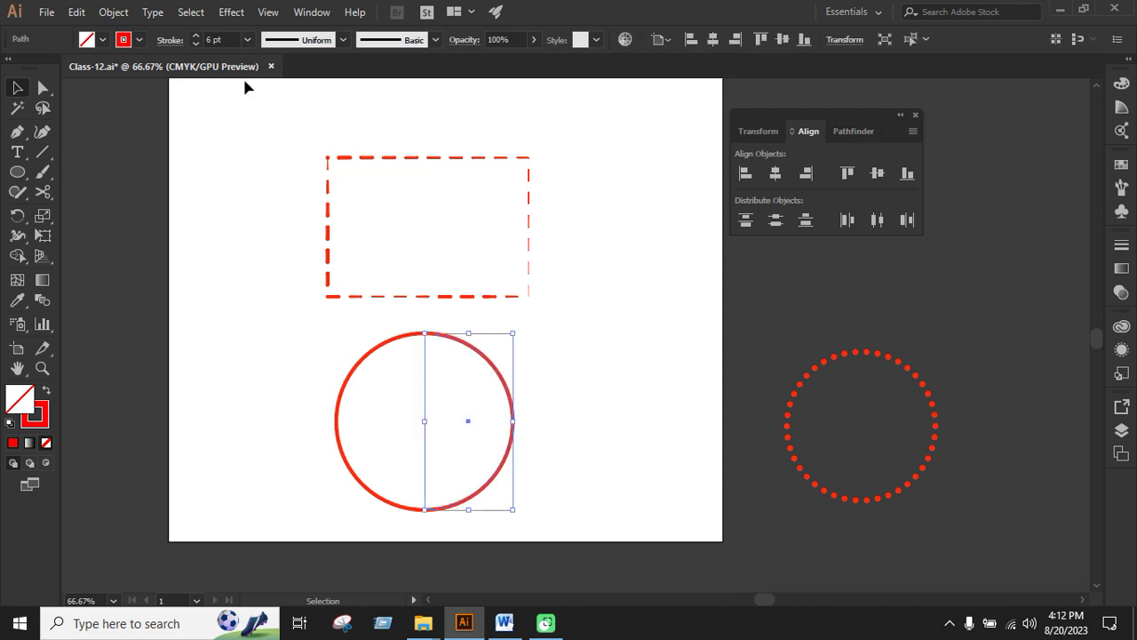
pyautogui.click(306, 40)
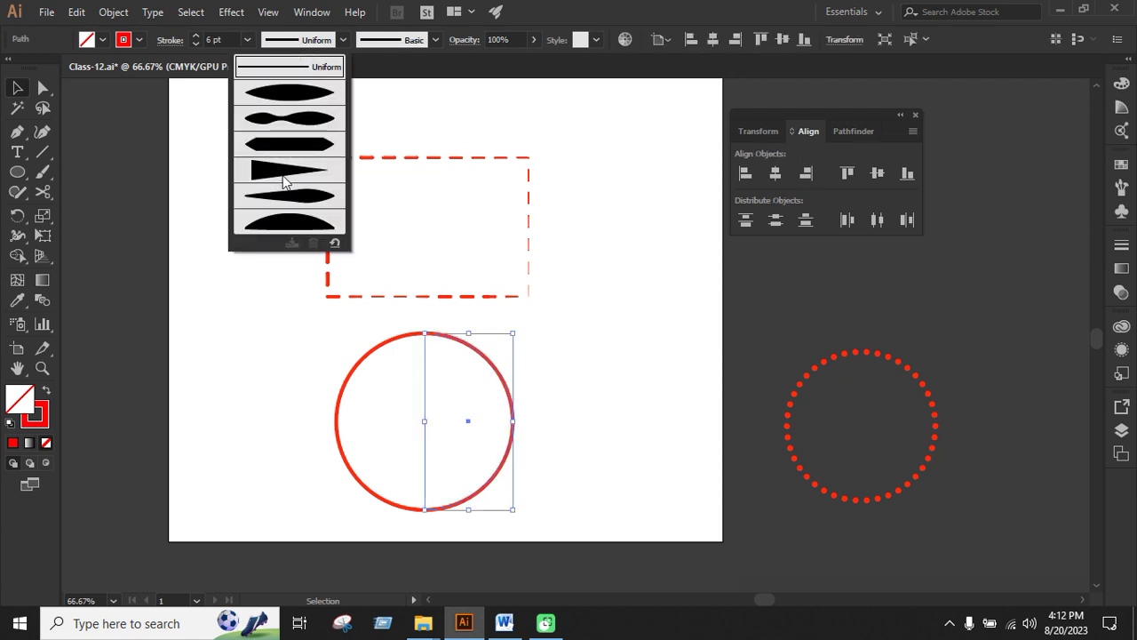
pyautogui.click(285, 170)
pyautogui.click(571, 434)
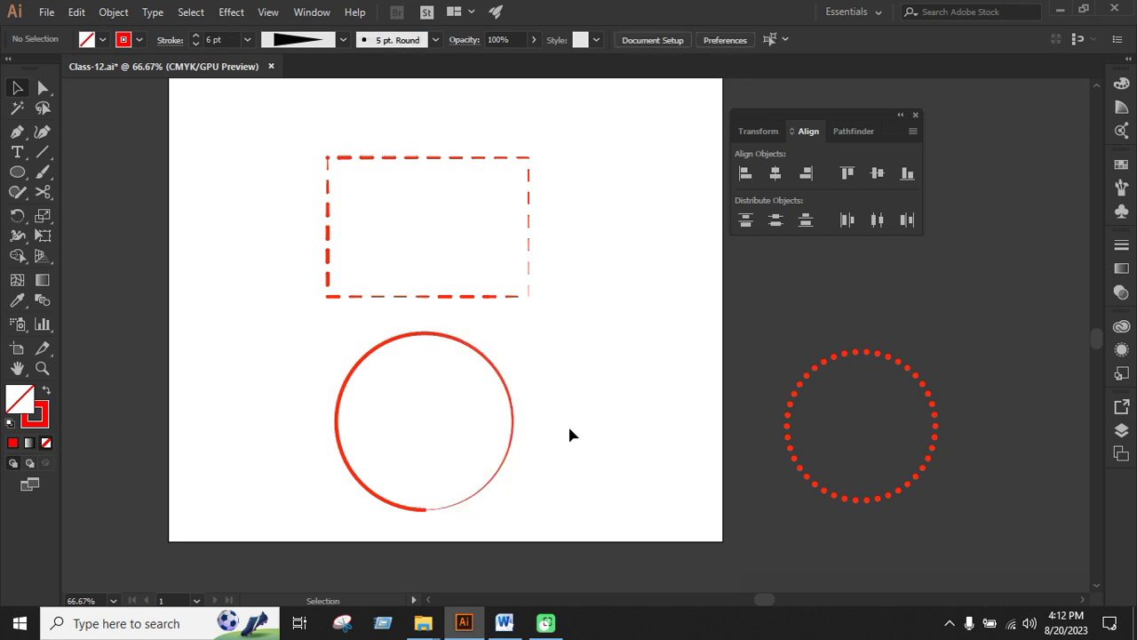
pyautogui.click(371, 375)
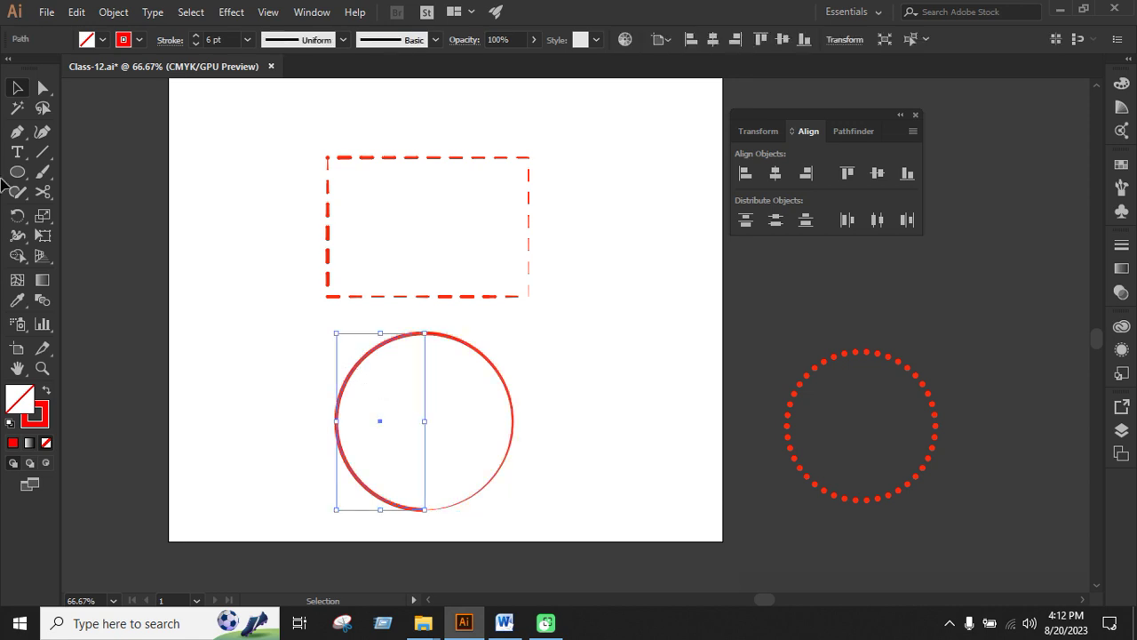
pyautogui.scroll(1, 457, 435)
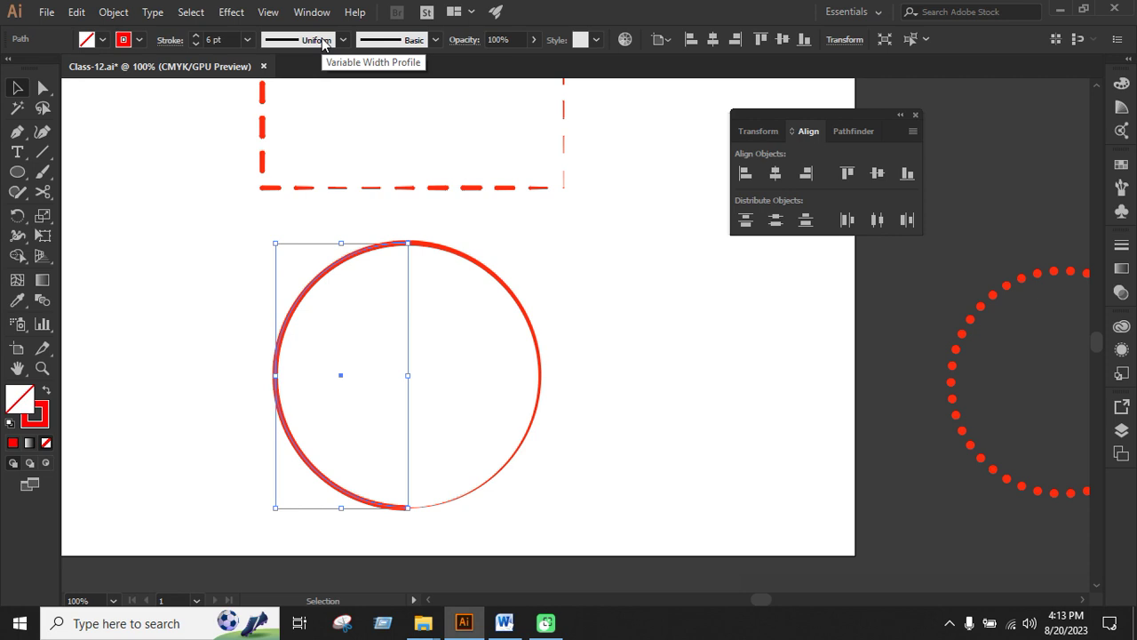
# Step: Give the left half-arc a dashed outline aligned to its ends, with a 12 pt gap
pyautogui.click(596, 427)
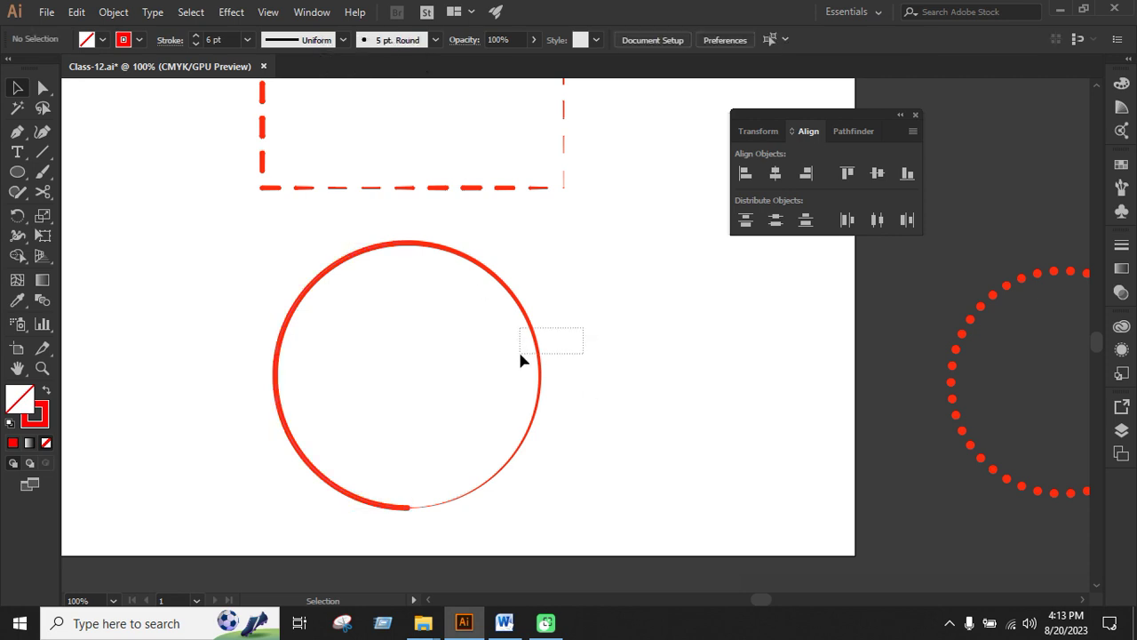
pyautogui.click(539, 369)
pyautogui.click(598, 380)
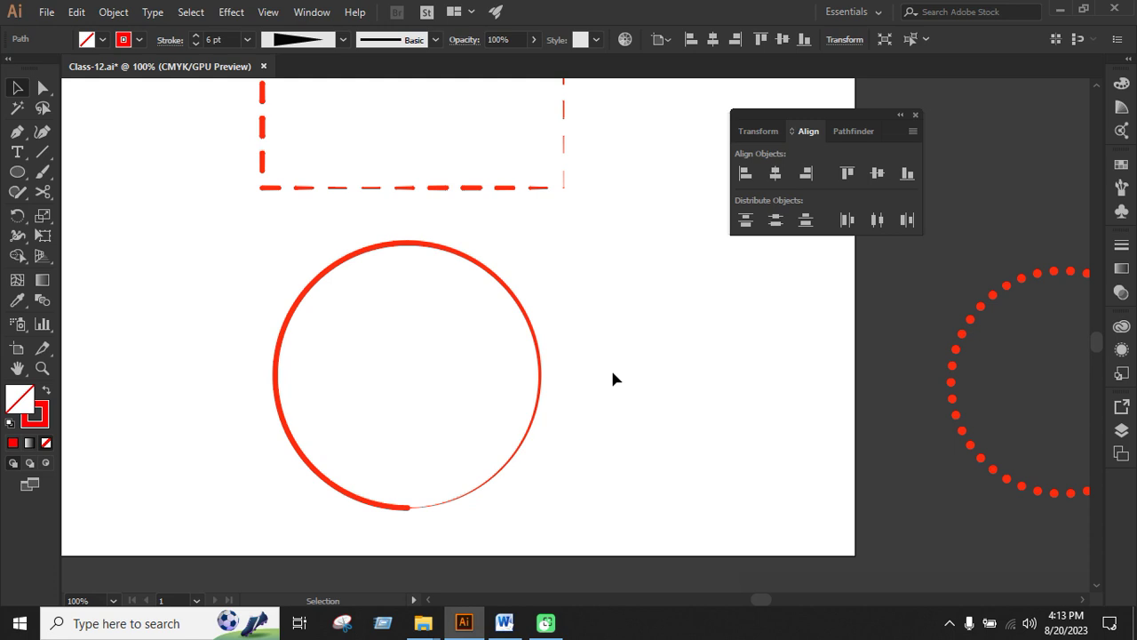
pyautogui.click(275, 338)
pyautogui.click(170, 40)
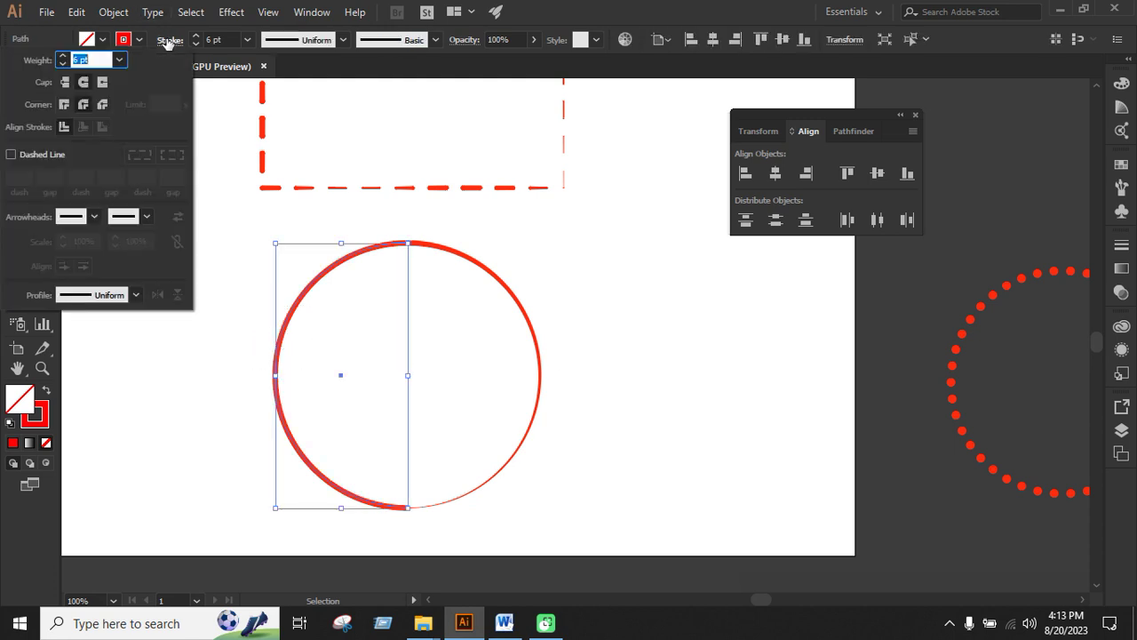
pyautogui.click(10, 155)
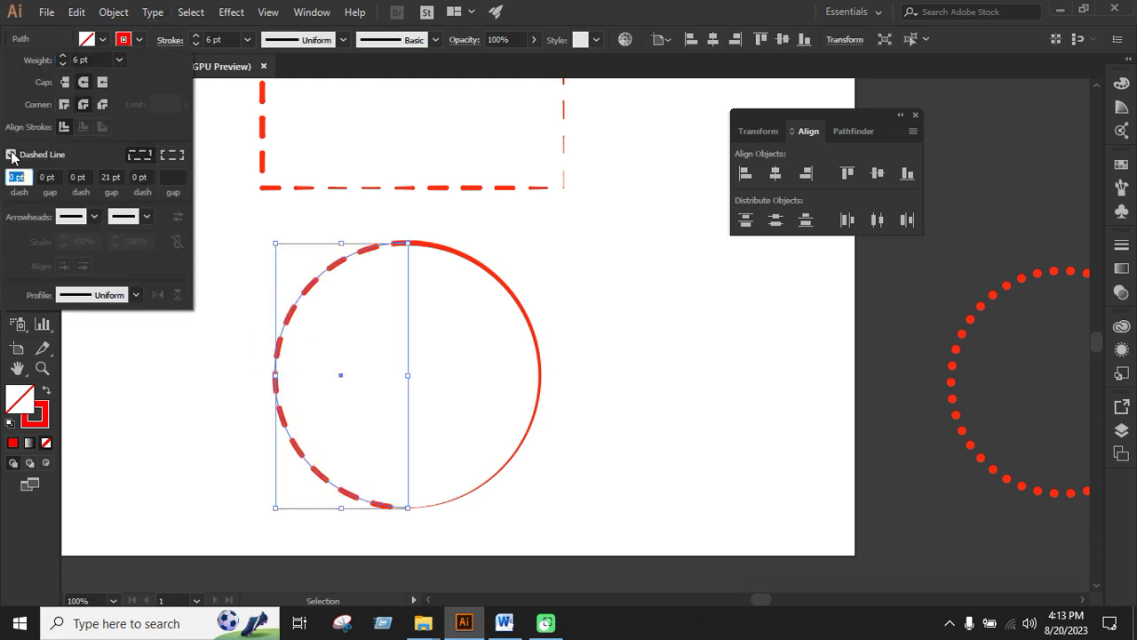
pyautogui.click(174, 158)
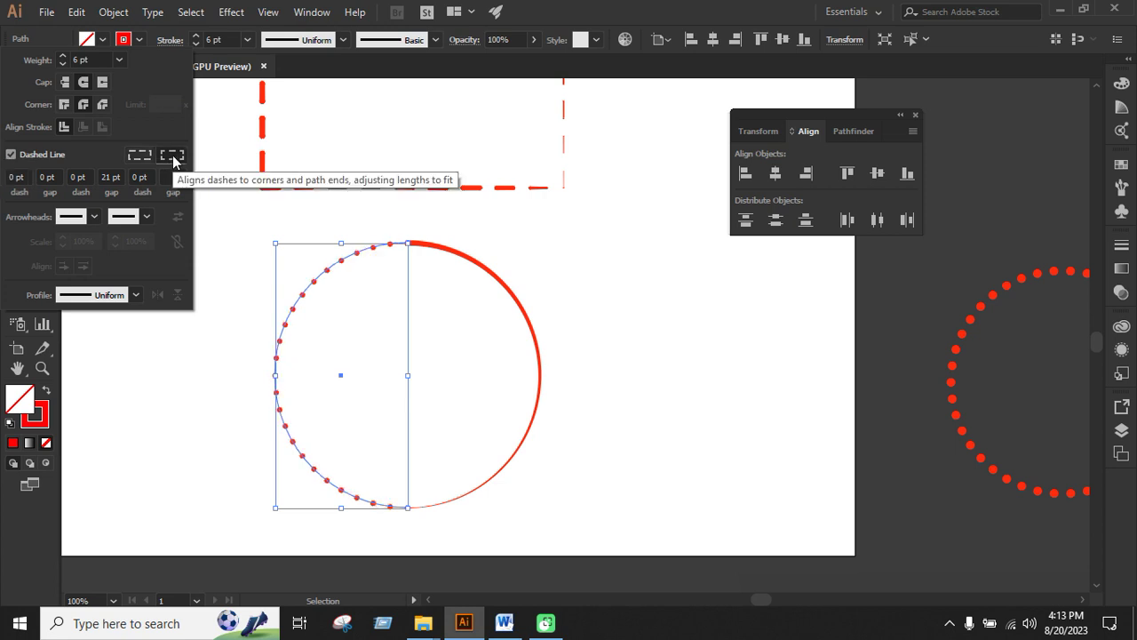
pyautogui.click(120, 175)
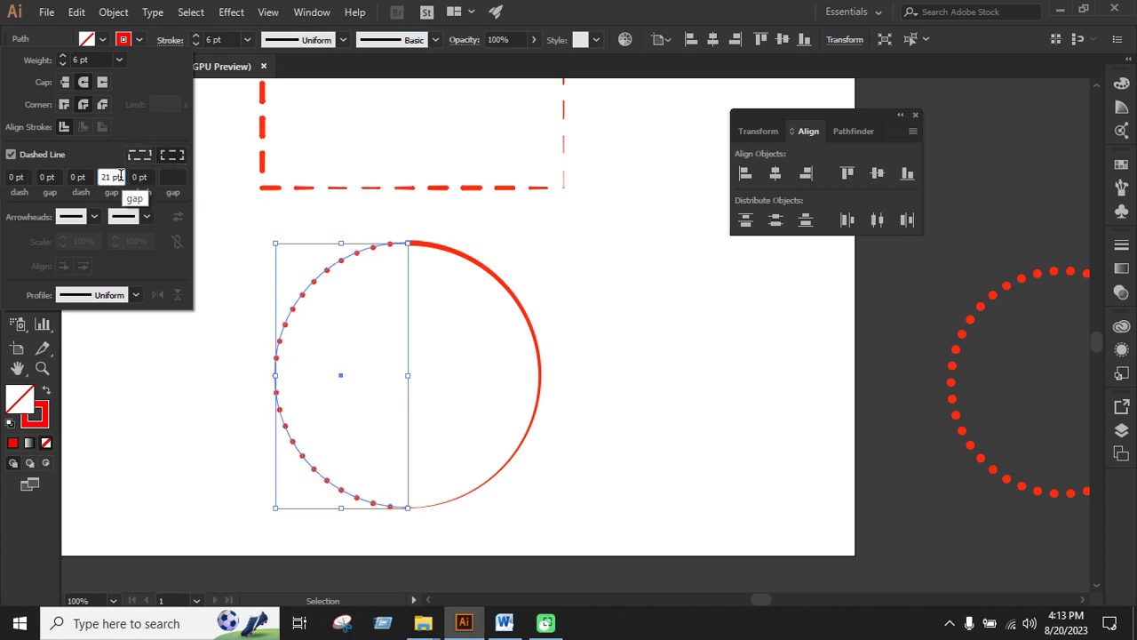
pyautogui.press('Up')
pyautogui.press('Up')
pyautogui.press('Up')
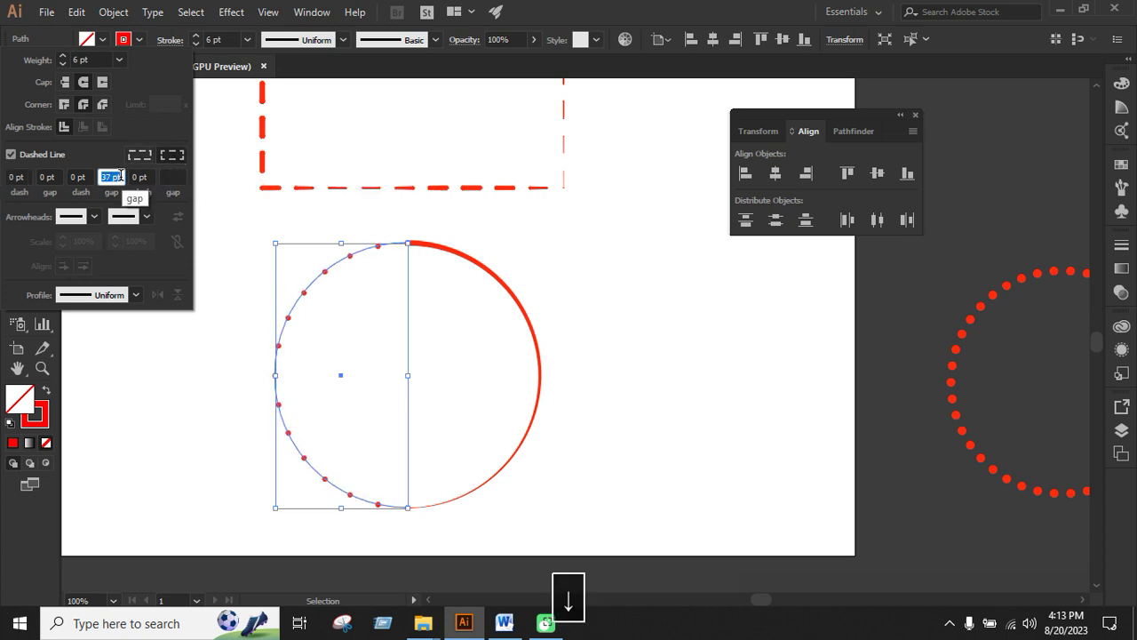
pyautogui.press('Down')
pyautogui.press('Down')
pyautogui.press('Down')
pyautogui.press('Down')
pyautogui.press('Down')
pyautogui.press('Down')
pyautogui.press('Down')
pyautogui.press('Down')
pyautogui.press('Down')
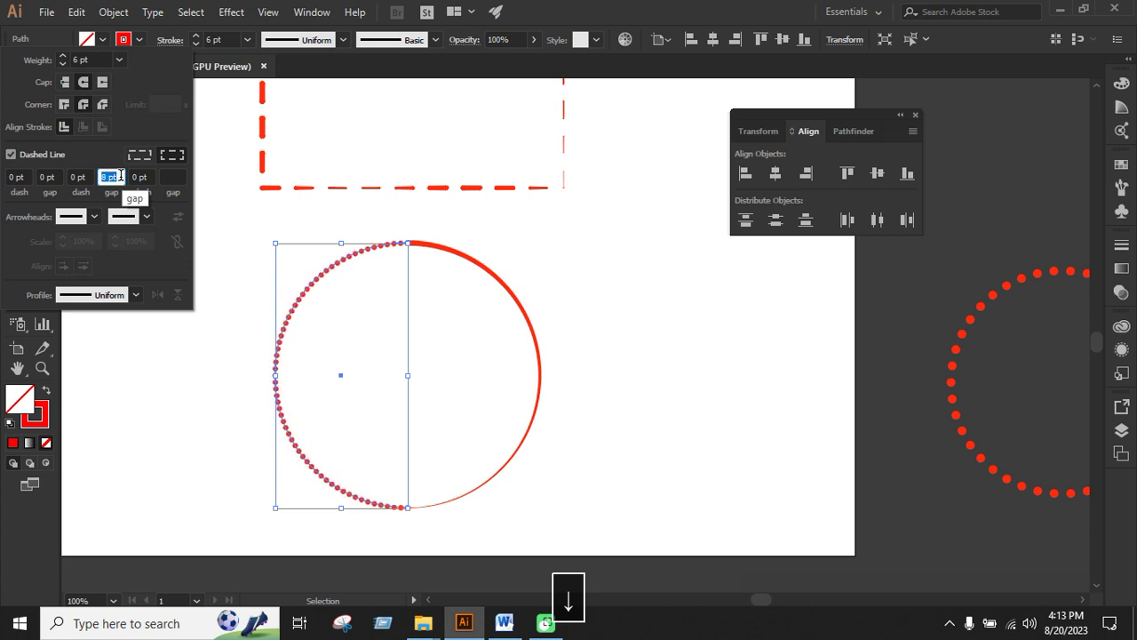
pyautogui.press('Up')
pyautogui.press('Up')
pyautogui.press('Up')
pyautogui.press('Up')
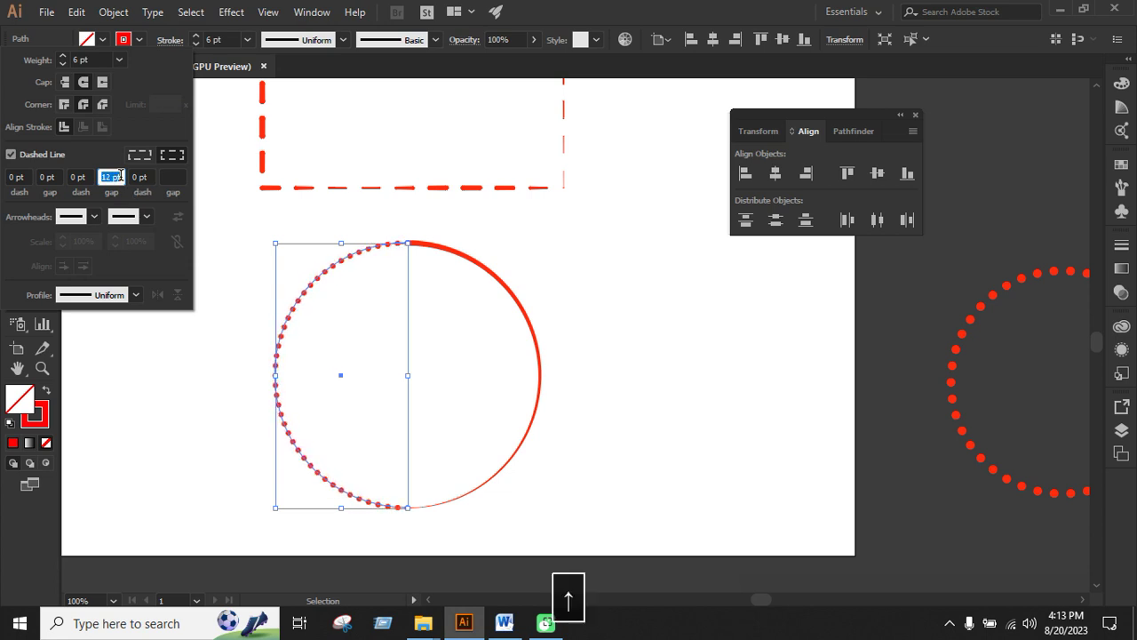
pyautogui.click(586, 361)
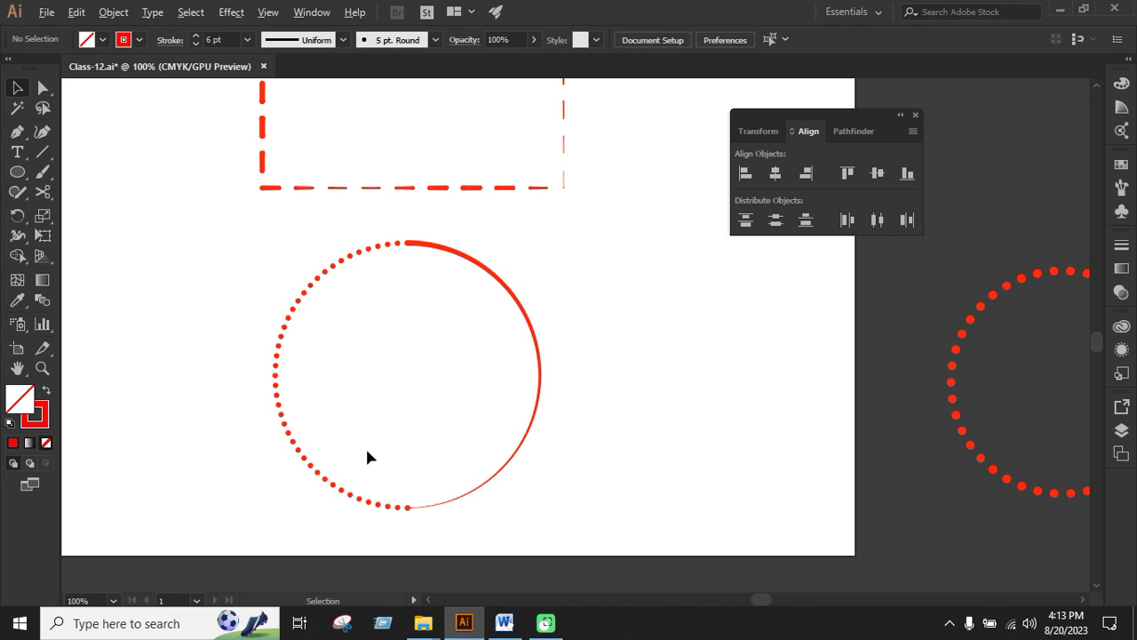
pyautogui.scroll(1, 368, 451)
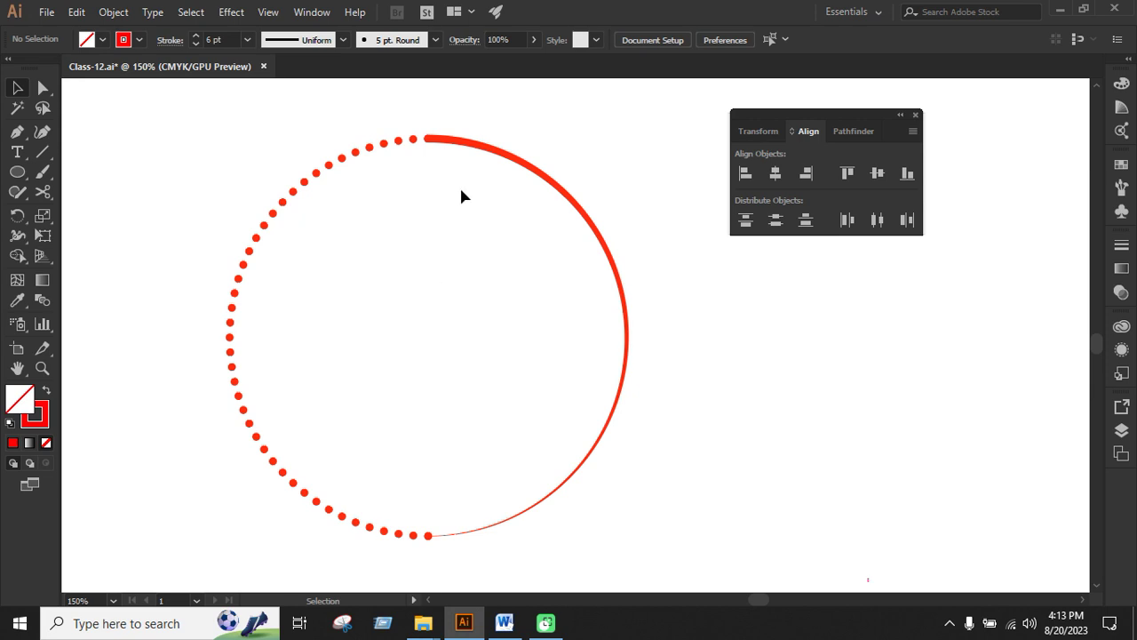
# Step: Try the tapered width profile on the dotted left arc, then undo it
pyautogui.click(428, 146)
pyautogui.click(353, 157)
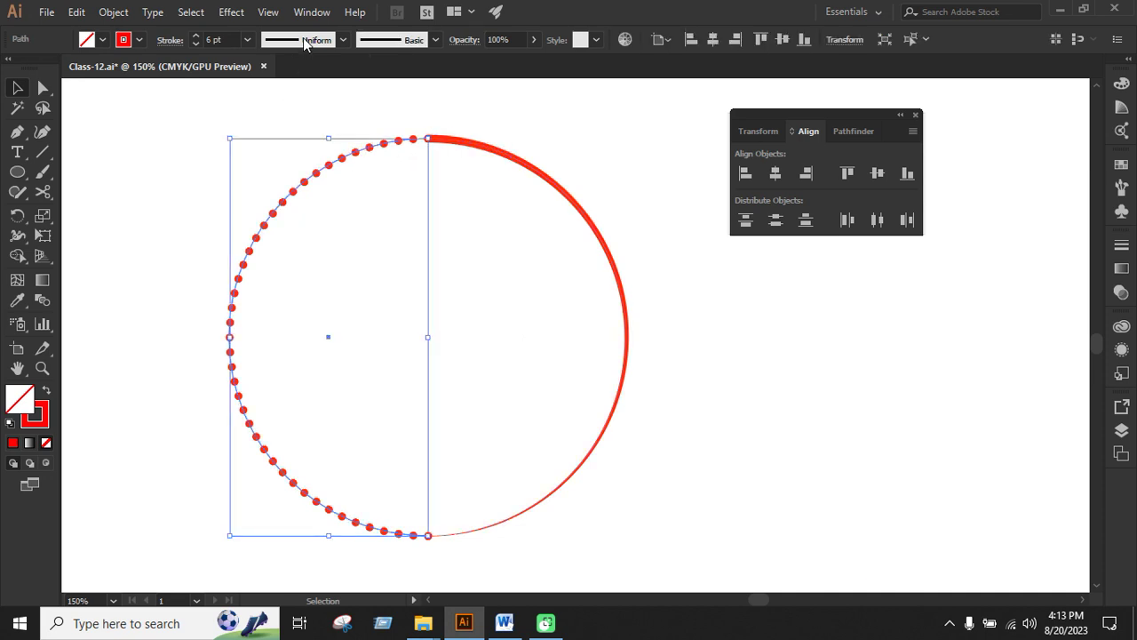
pyautogui.click(306, 40)
pyautogui.click(301, 171)
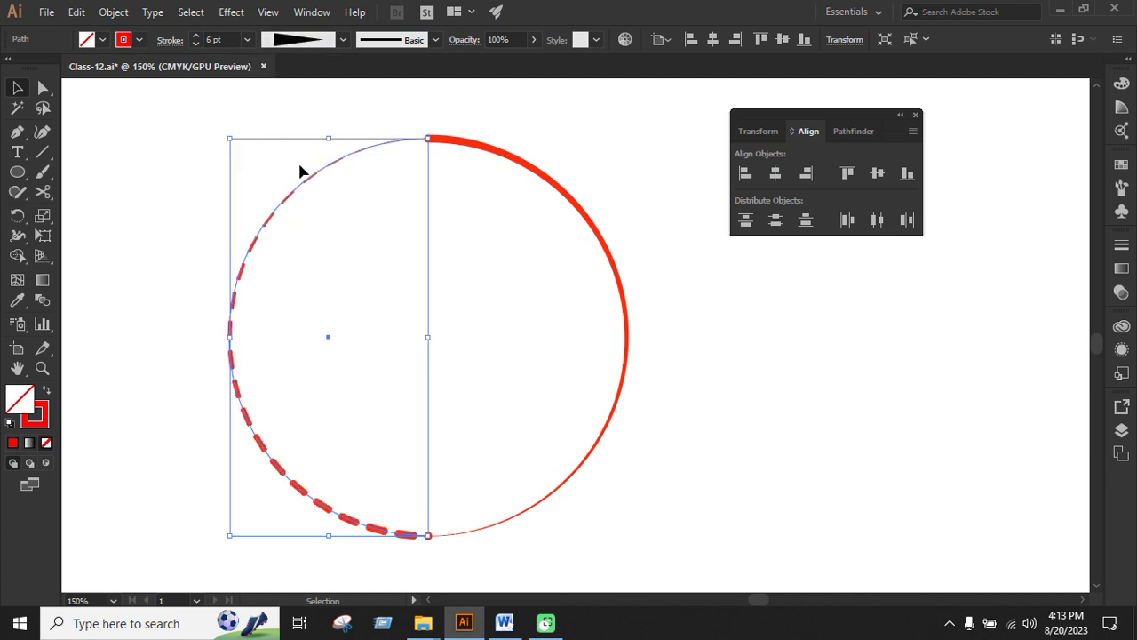
pyautogui.click(493, 266)
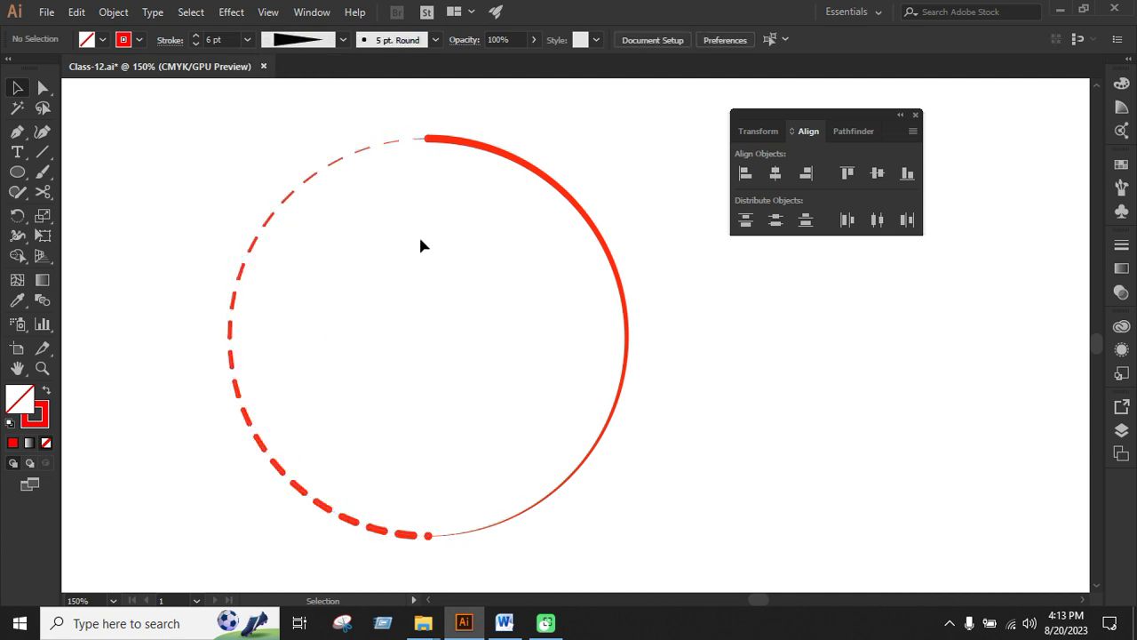
pyautogui.hotkey('ctrl', 'z')
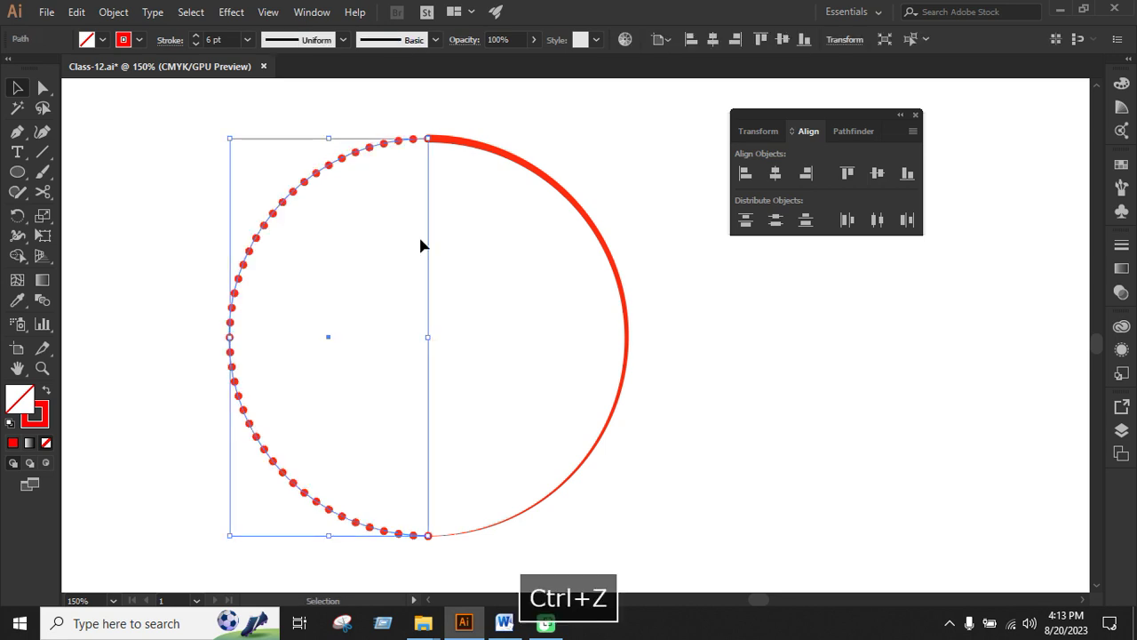
# Step: Deselect the arcs and zoom out to review the finished artwork
pyautogui.click(700, 329)
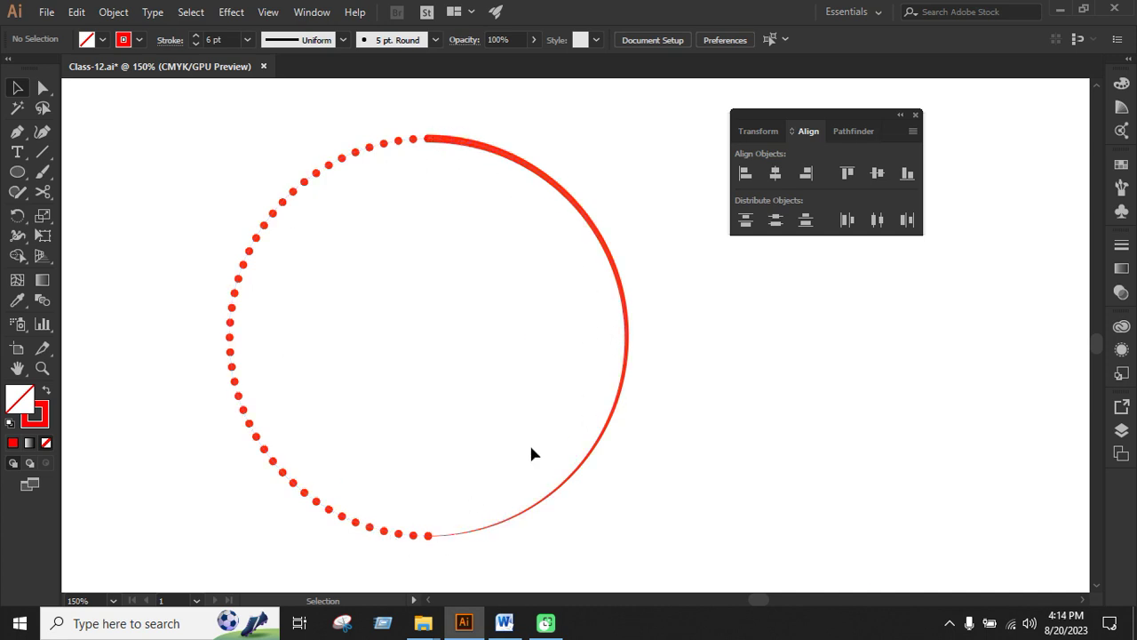
pyautogui.click(493, 151)
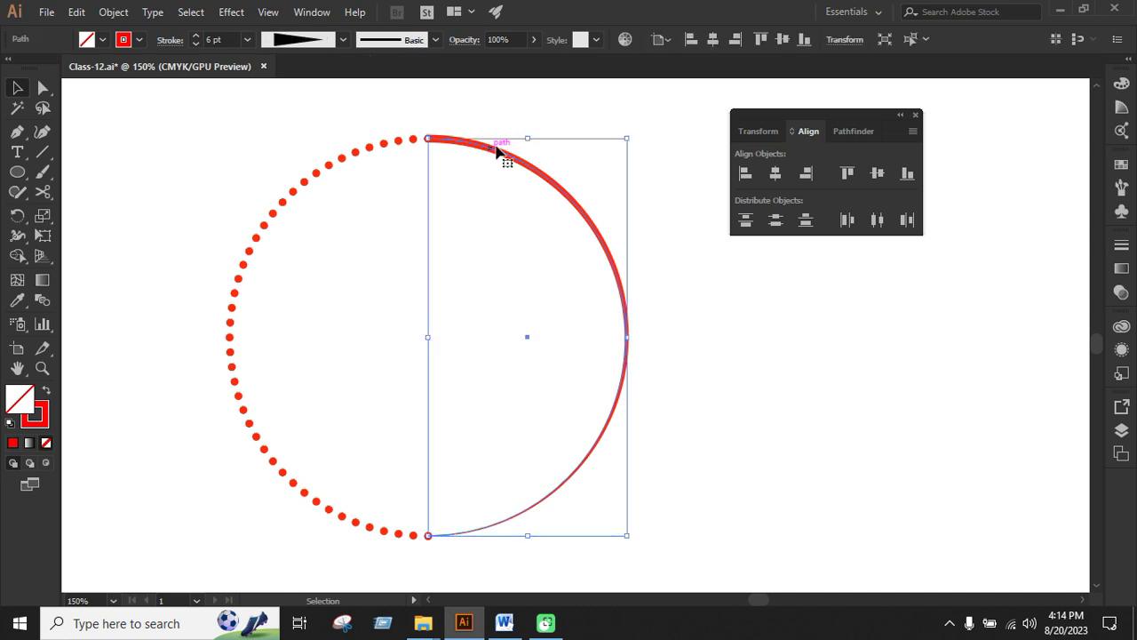
pyautogui.click(743, 357)
pyautogui.keyDown('alt'); pyautogui.scroll(-1, 383, 297); pyautogui.keyUp('alt')
pyautogui.scroll(2, 411, 303)
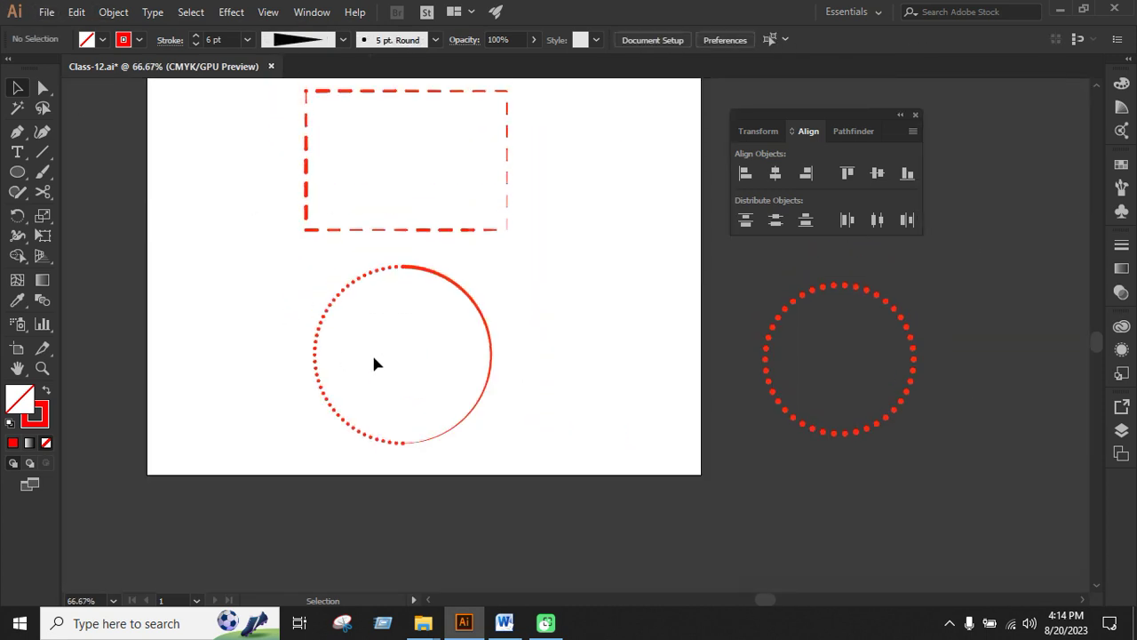
pyautogui.scroll(3, 515, 399)
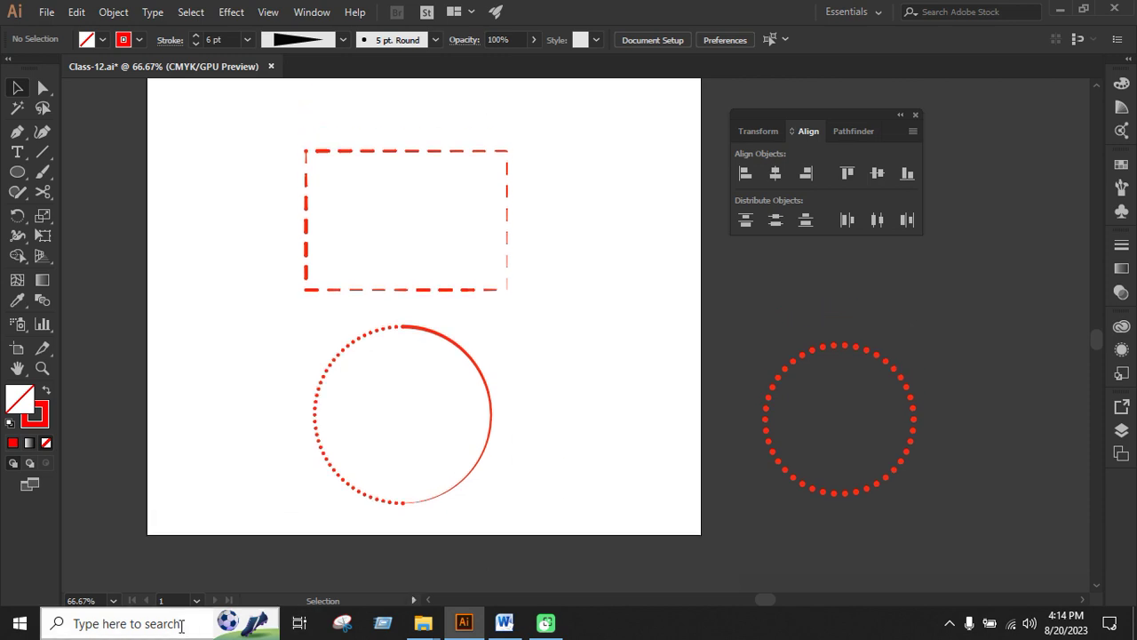
# Step: Minimize Illustrator, launch Chrome and search for 'strock palate illustrator'
pyautogui.click(1060, 9)
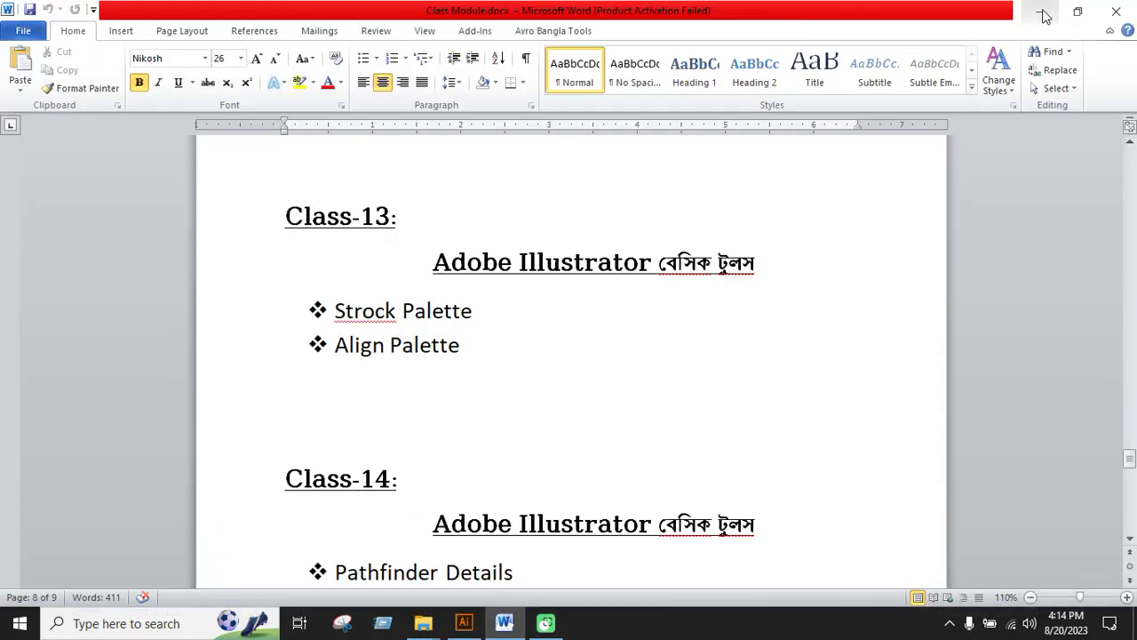
pyautogui.click(1045, 17)
pyautogui.doubleClick(30, 271)
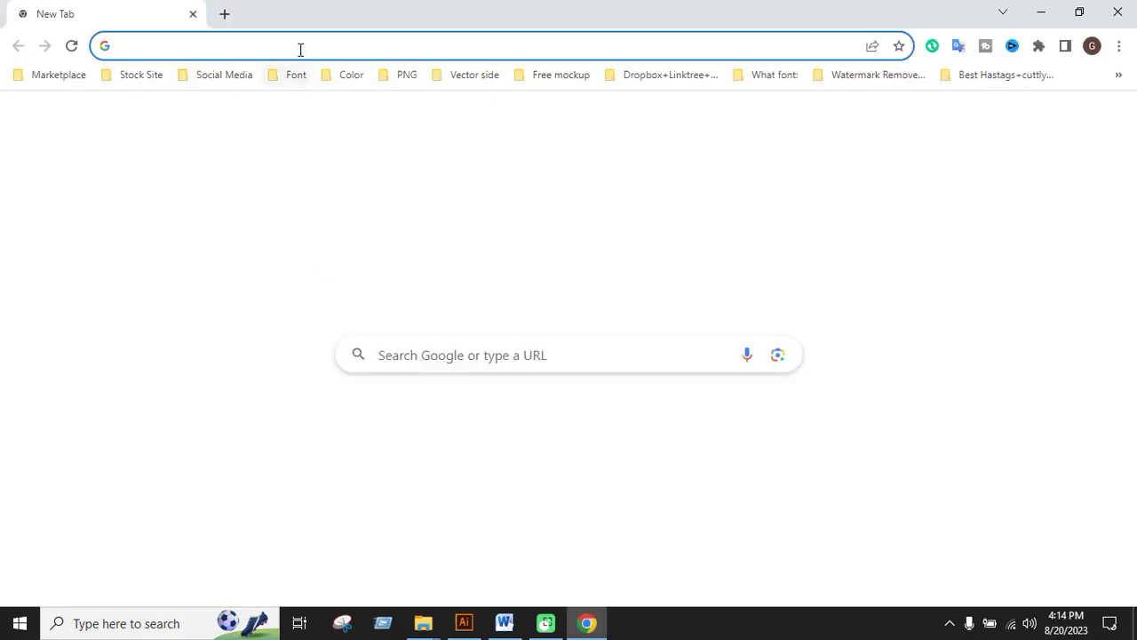
pyautogui.click(300, 46)
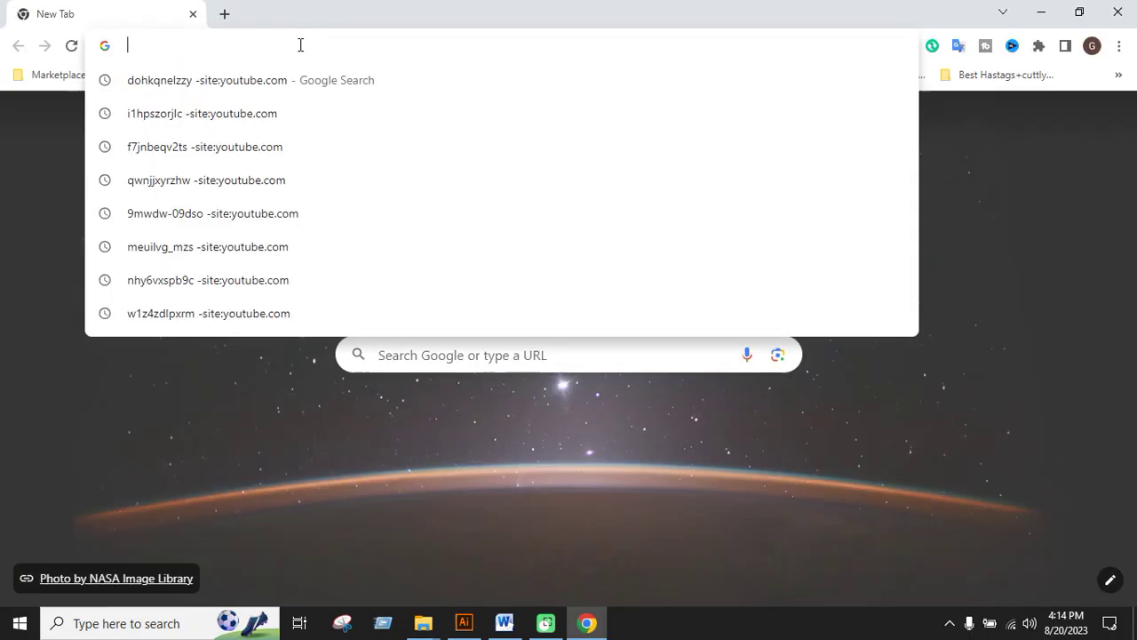
pyautogui.write('ali')
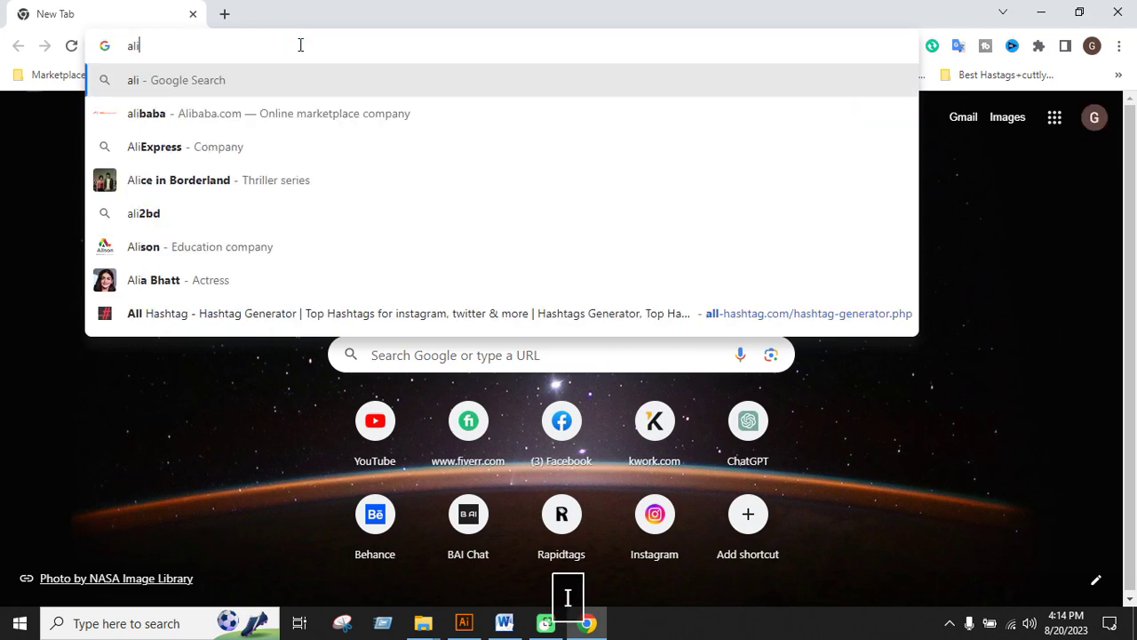
pyautogui.write('gh')
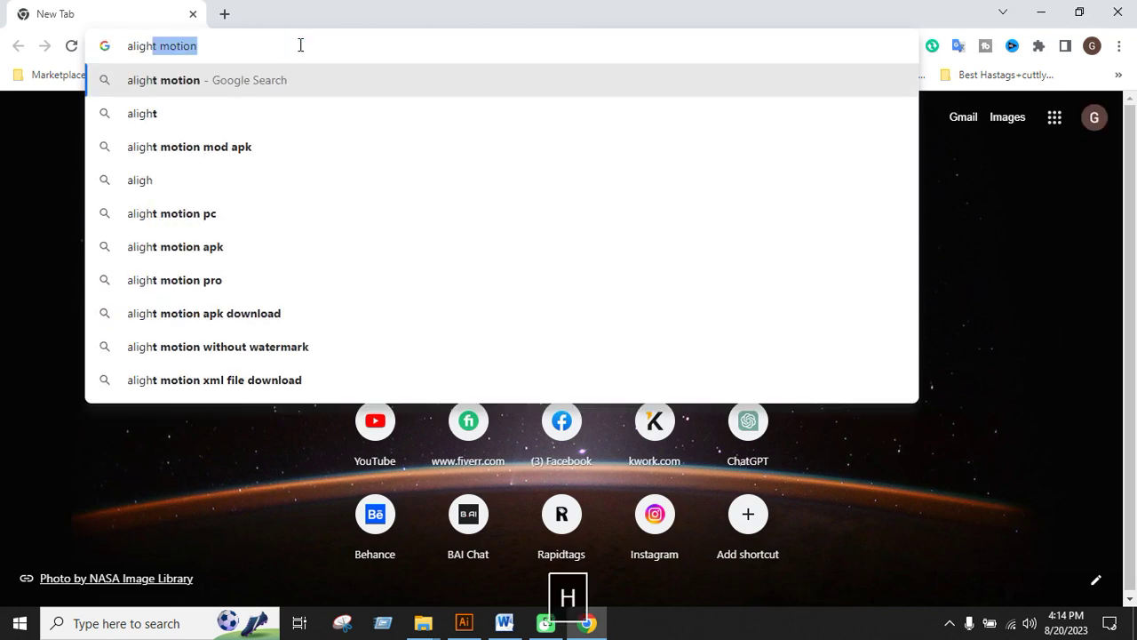
pyautogui.press('BackSpace')
pyautogui.press('BackSpace')
pyautogui.press('BackSpace')
pyautogui.press('BackSpace')
pyautogui.press('BackSpace')
pyautogui.press('BackSpace')
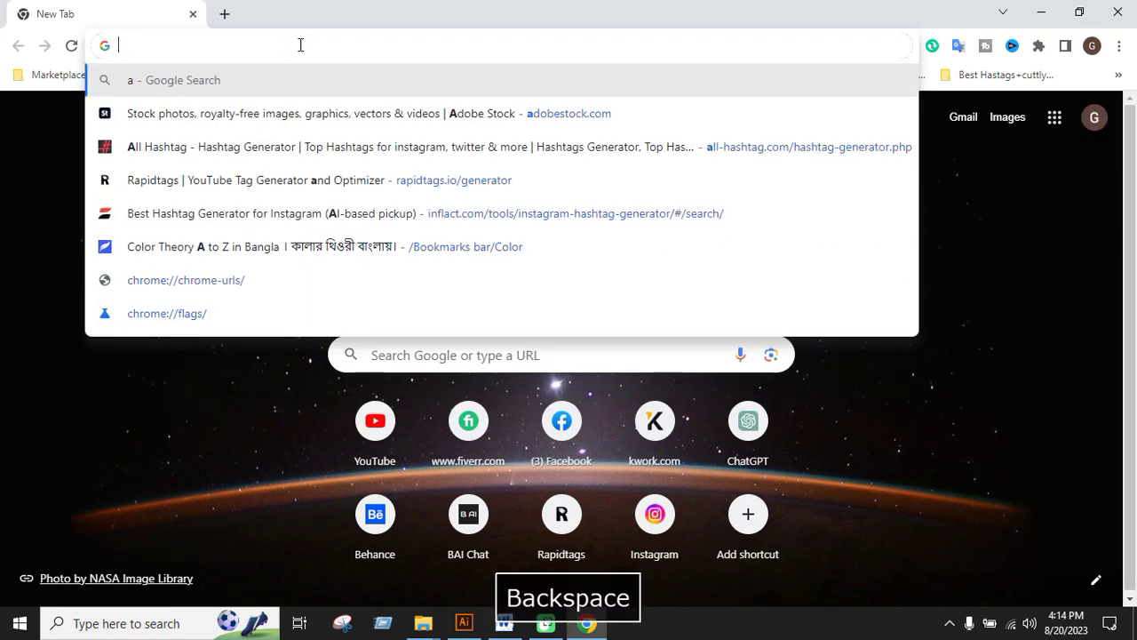
pyautogui.write('st')
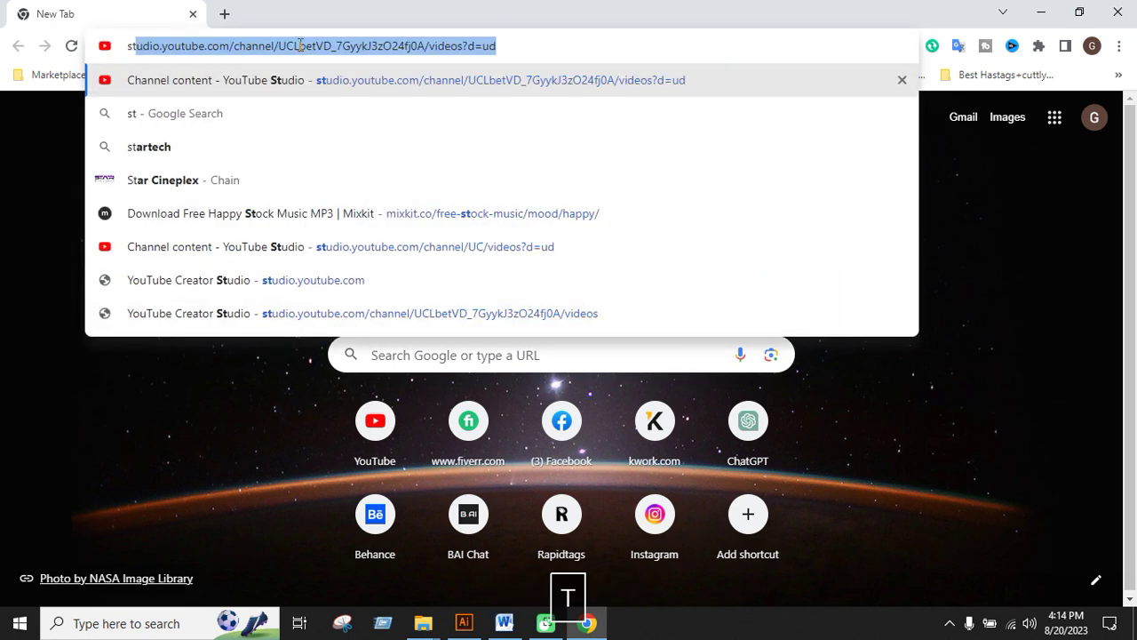
pyautogui.write('rock ')
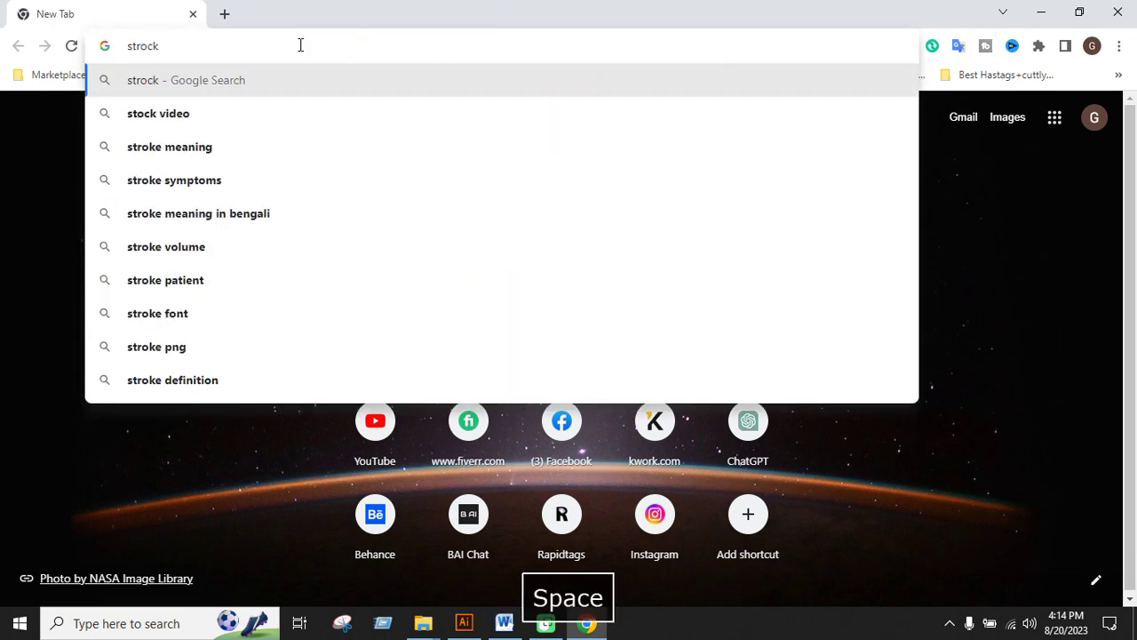
pyautogui.write('pala')
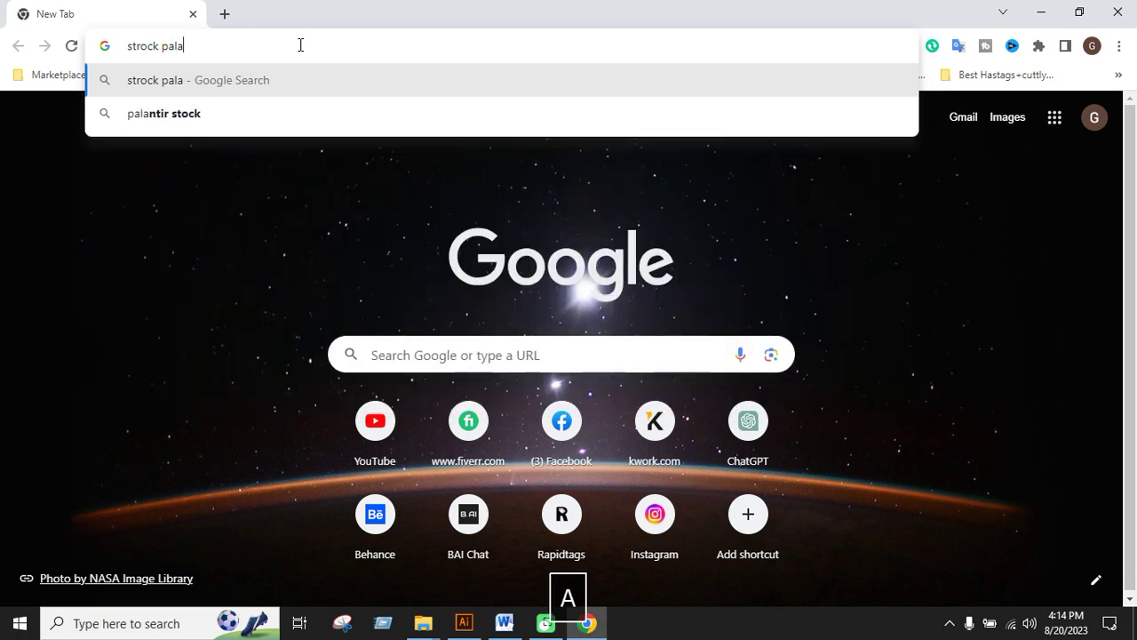
pyautogui.write('te ')
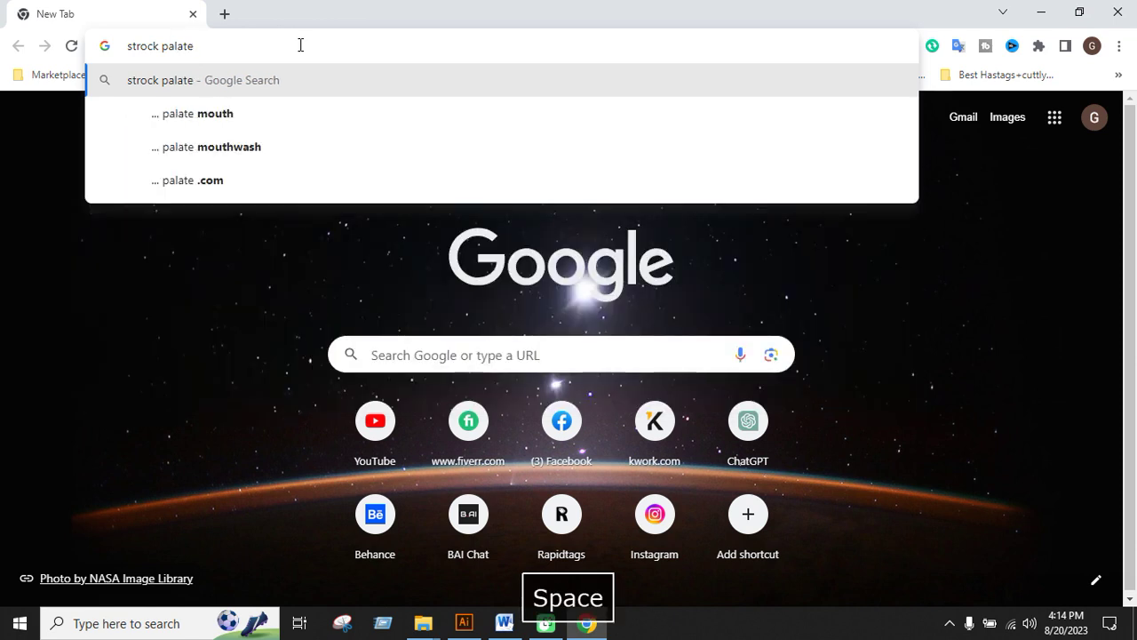
pyautogui.write('illus')
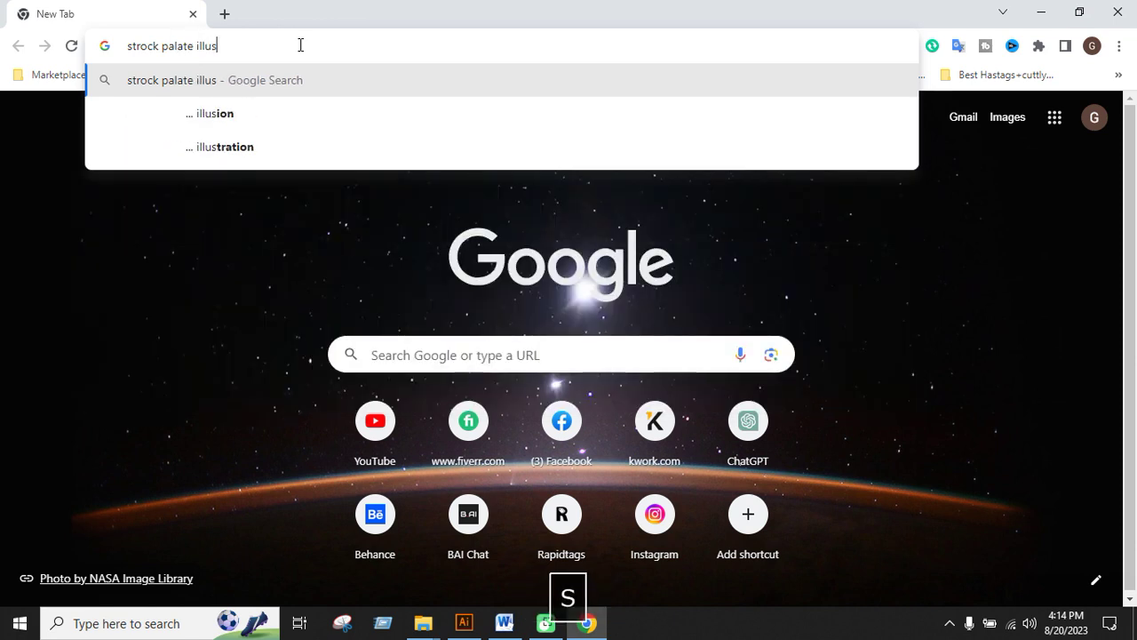
pyautogui.write('tr')
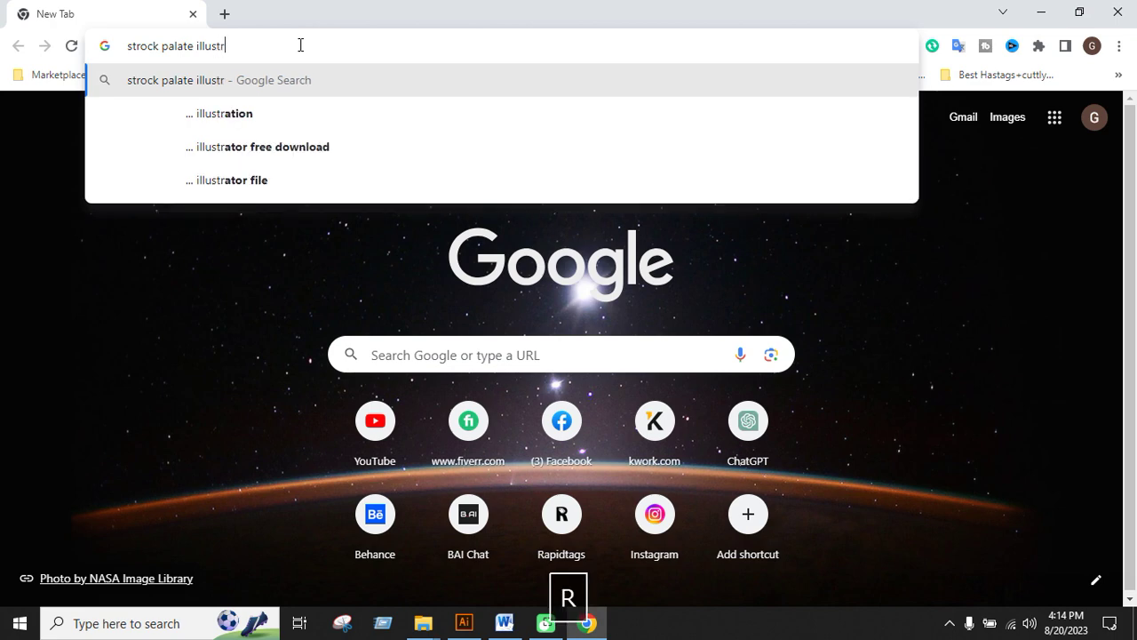
pyautogui.write('ator')
pyautogui.press('Return')
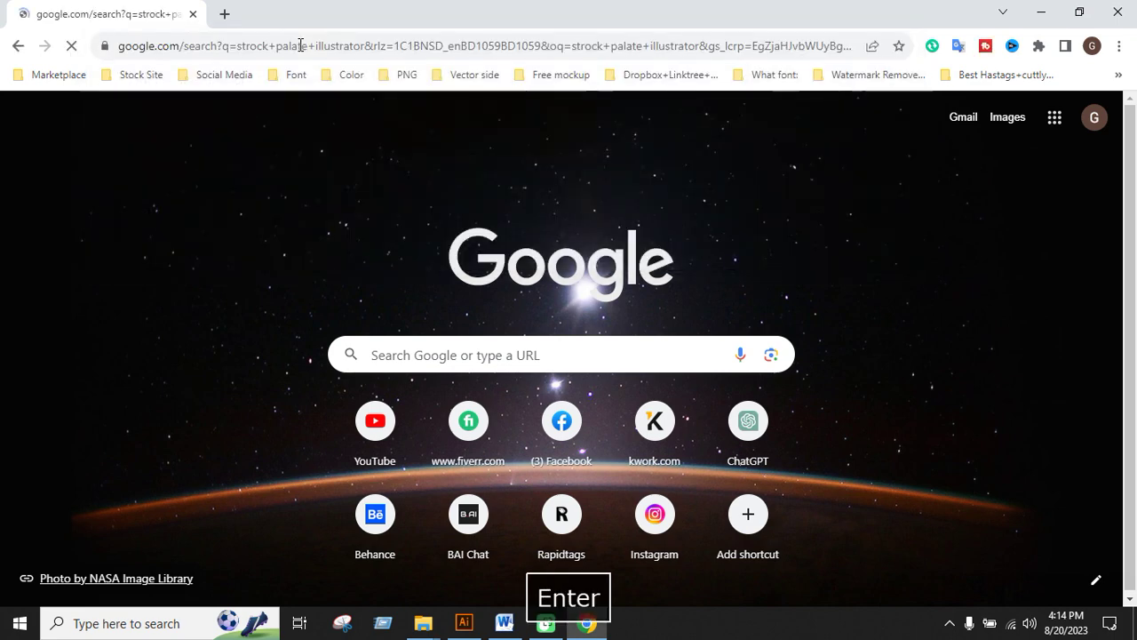
# Step: Refine the search by adding 'work' and show the image results
pyautogui.scroll(-2, 400, 476)
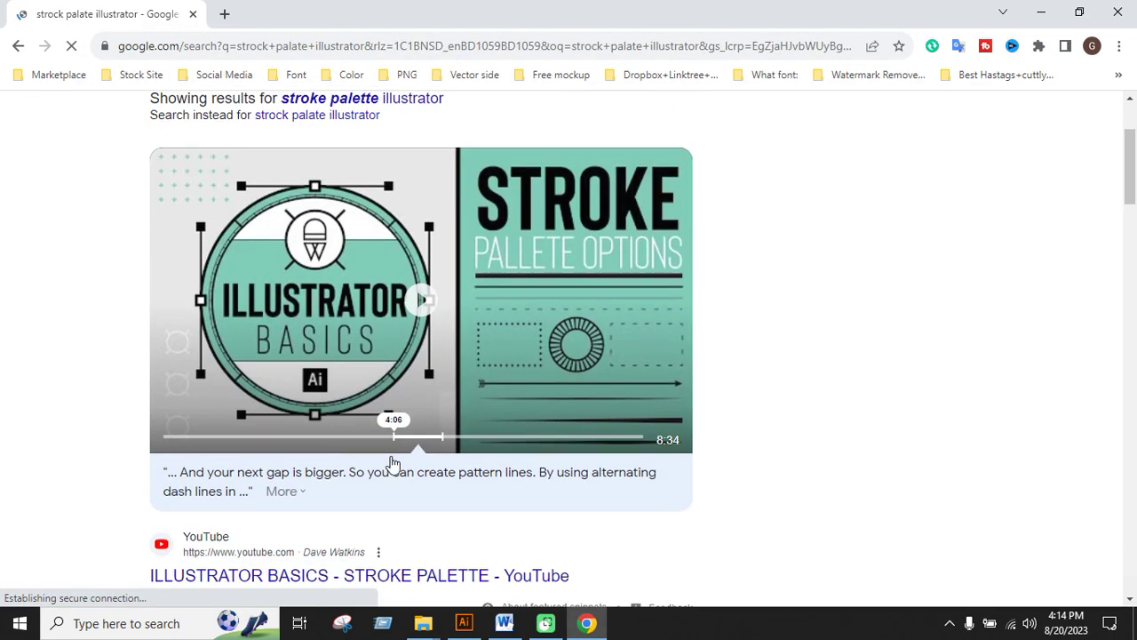
pyautogui.scroll(-2, 652, 373)
pyautogui.scroll(-3, 351, 448)
pyautogui.scroll(5, 351, 449)
pyautogui.scroll(3, 355, 451)
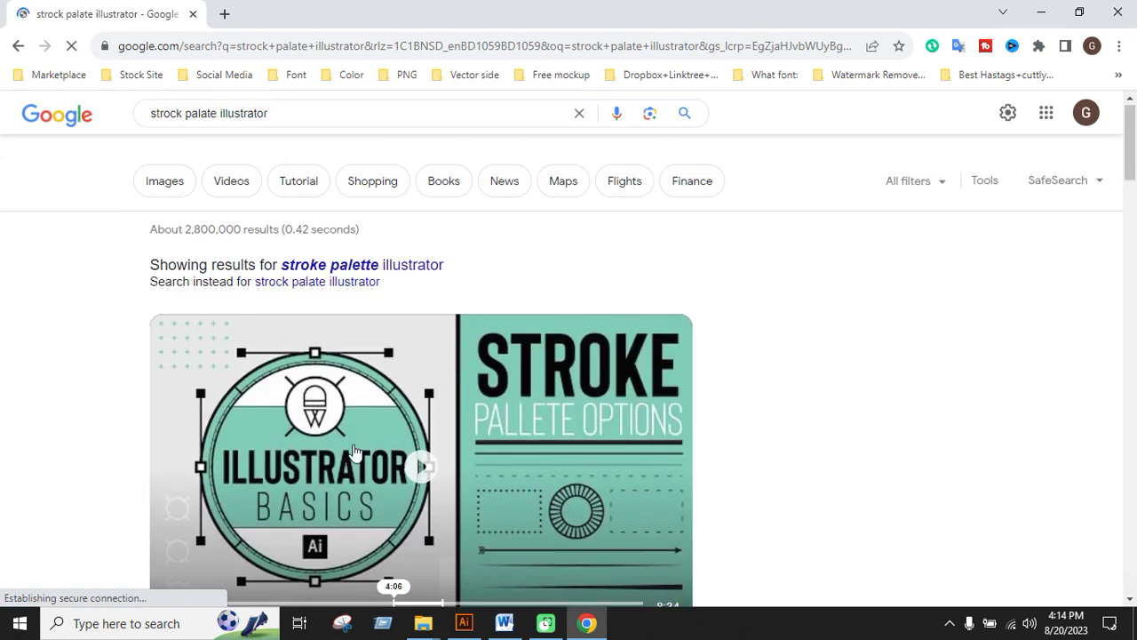
pyautogui.click(347, 130)
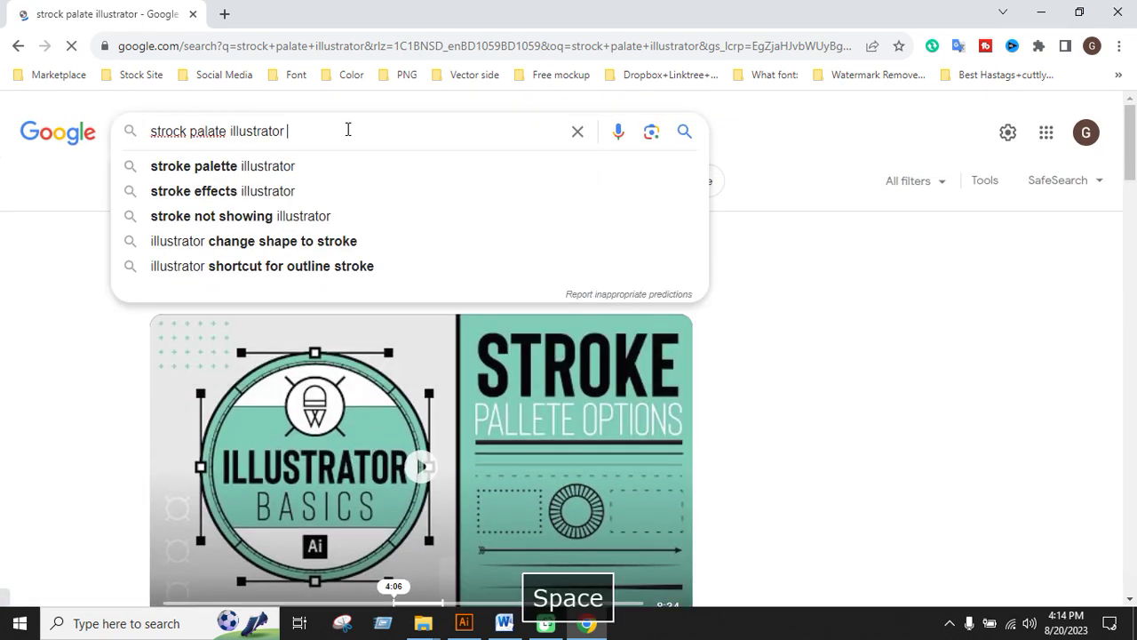
pyautogui.write('work')
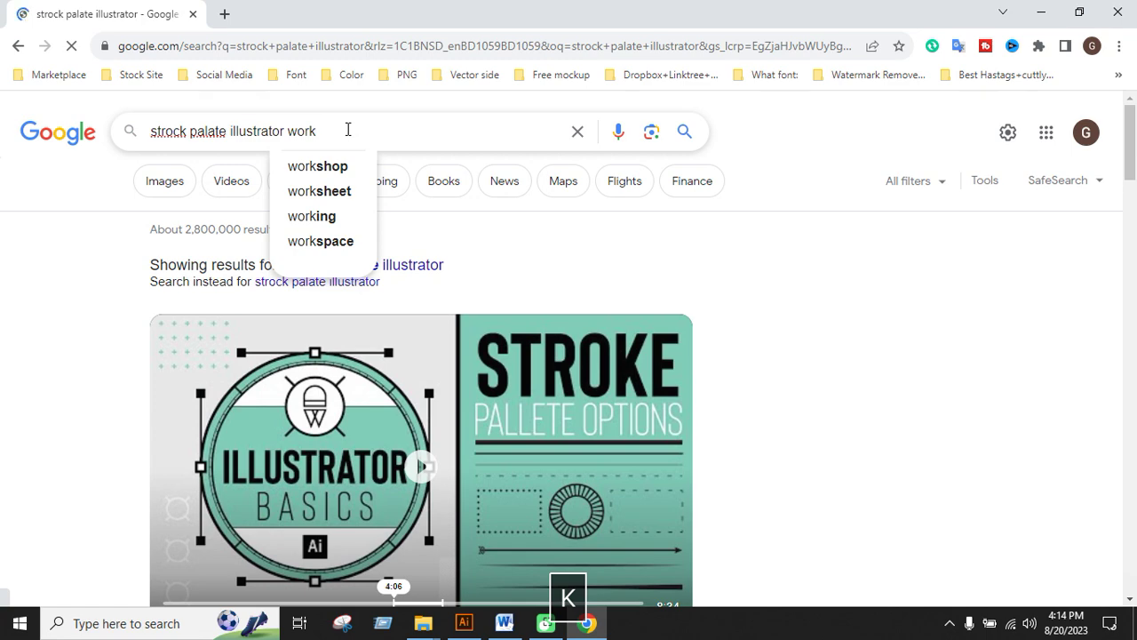
pyautogui.press('Return')
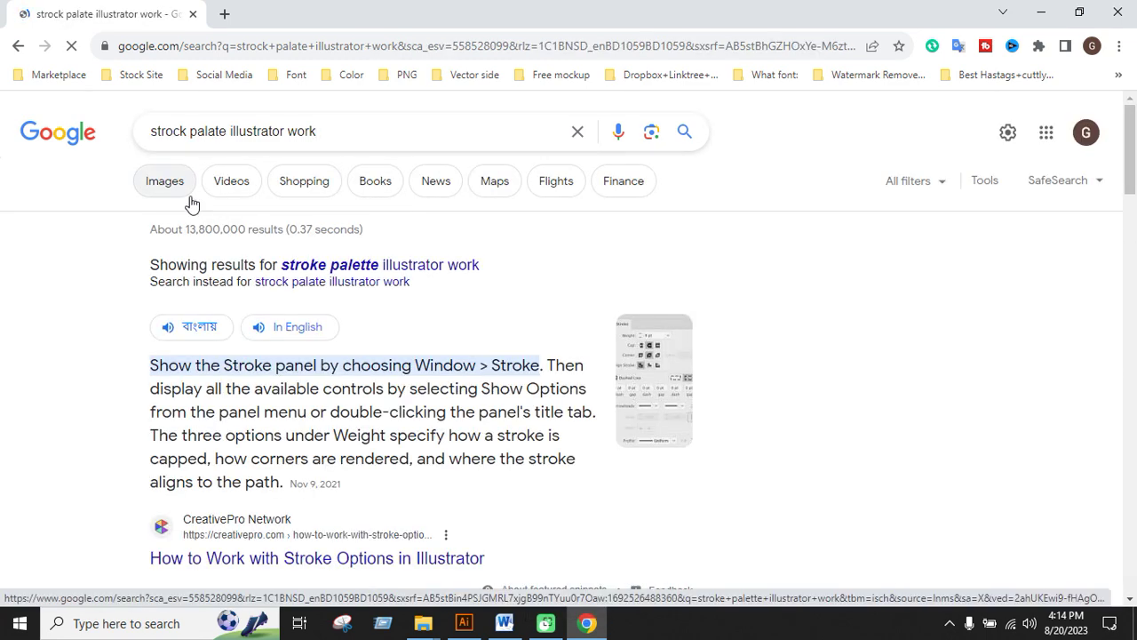
pyautogui.click(190, 199)
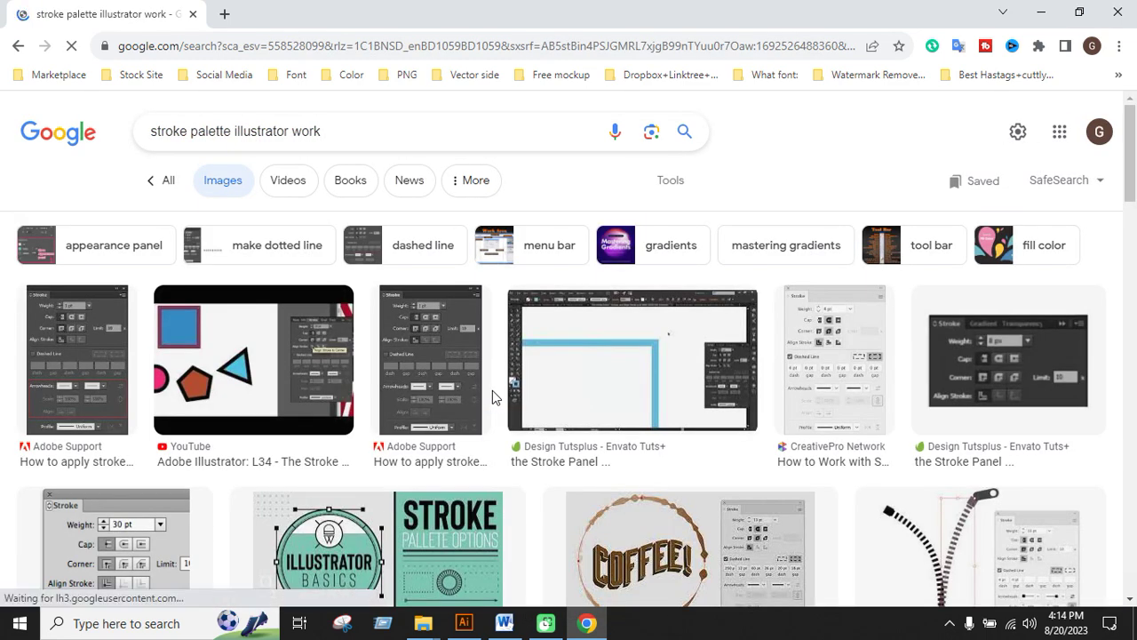
# Step: Browse the stroke palette image results, then minimize Chrome to show the desktop
pyautogui.scroll(-3, 492, 396)
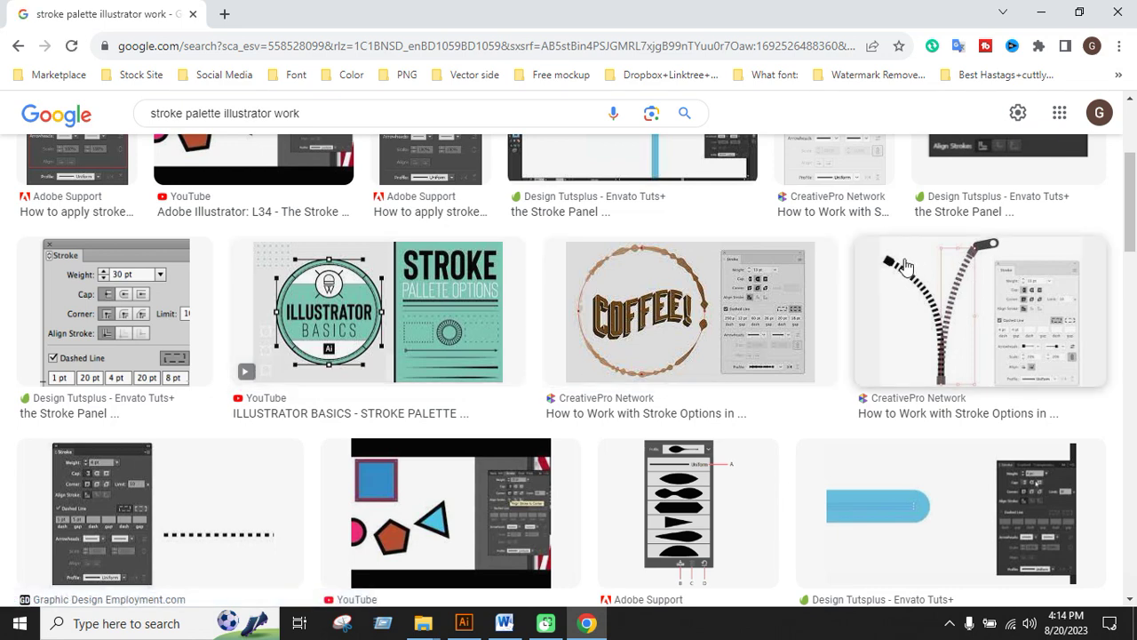
pyautogui.scroll(-2, 356, 400)
pyautogui.scroll(-3, 665, 438)
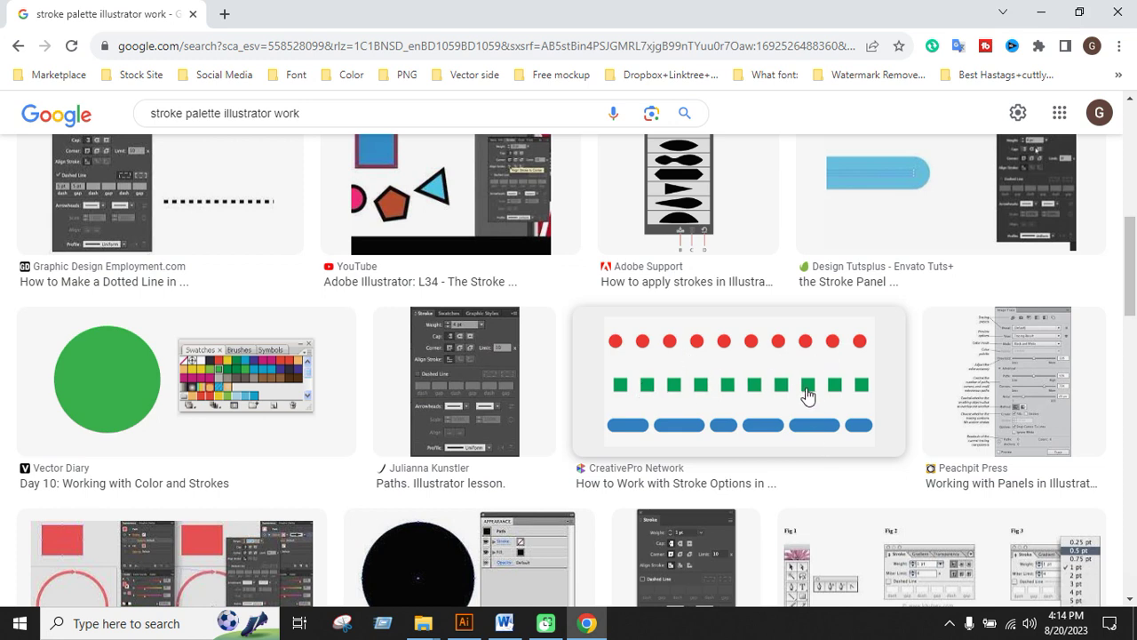
pyautogui.scroll(-3, 810, 439)
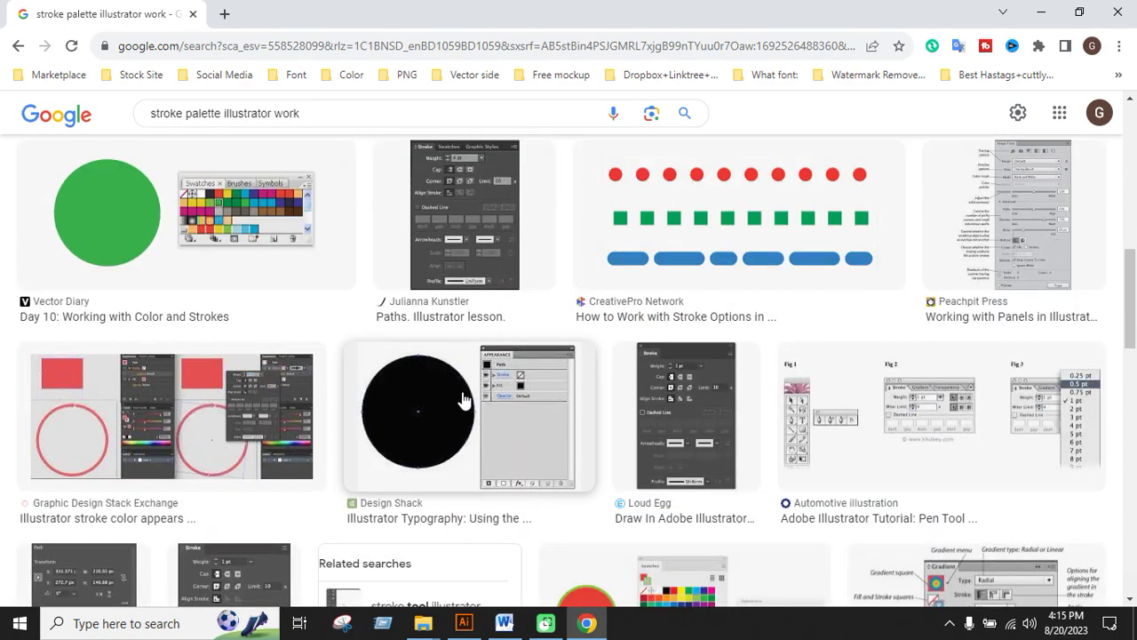
pyautogui.scroll(-3, 465, 399)
pyautogui.scroll(-3, 578, 423)
pyautogui.scroll(-3, 575, 426)
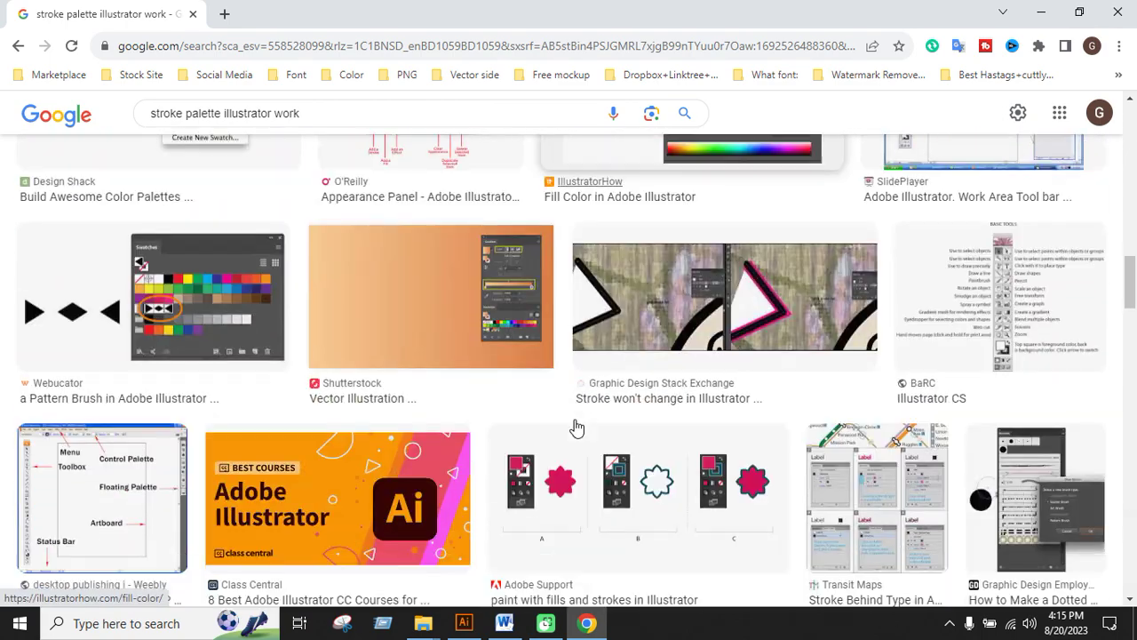
pyautogui.scroll(-4, 576, 419)
pyautogui.scroll(-3, 576, 416)
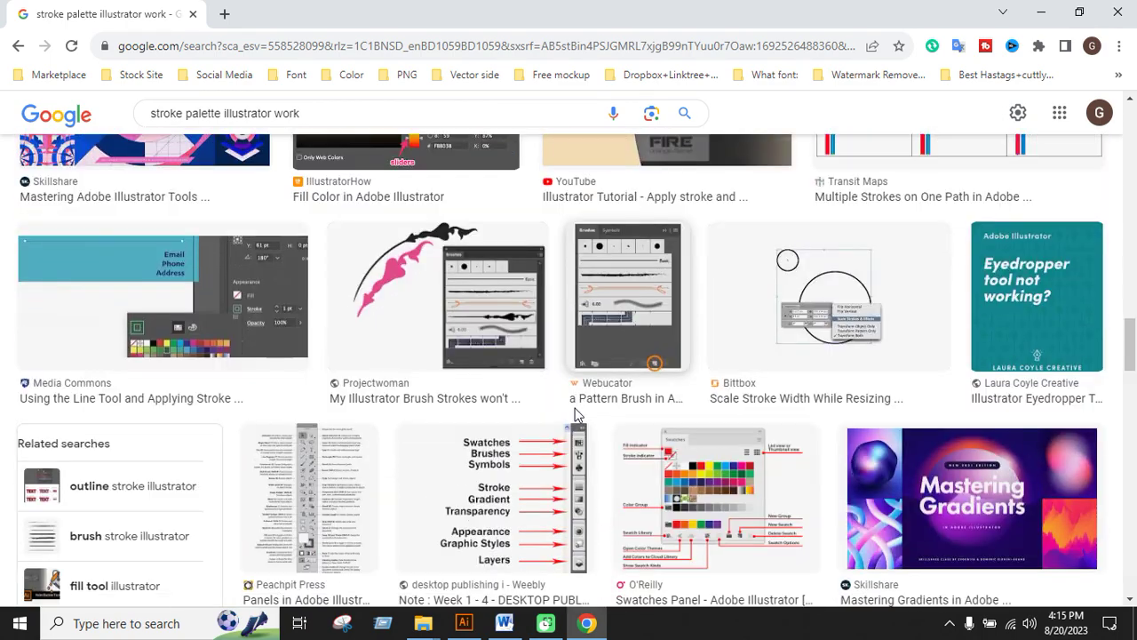
pyautogui.scroll(-2, 575, 416)
pyautogui.scroll(-3, 576, 416)
pyautogui.scroll(-3, 576, 416)
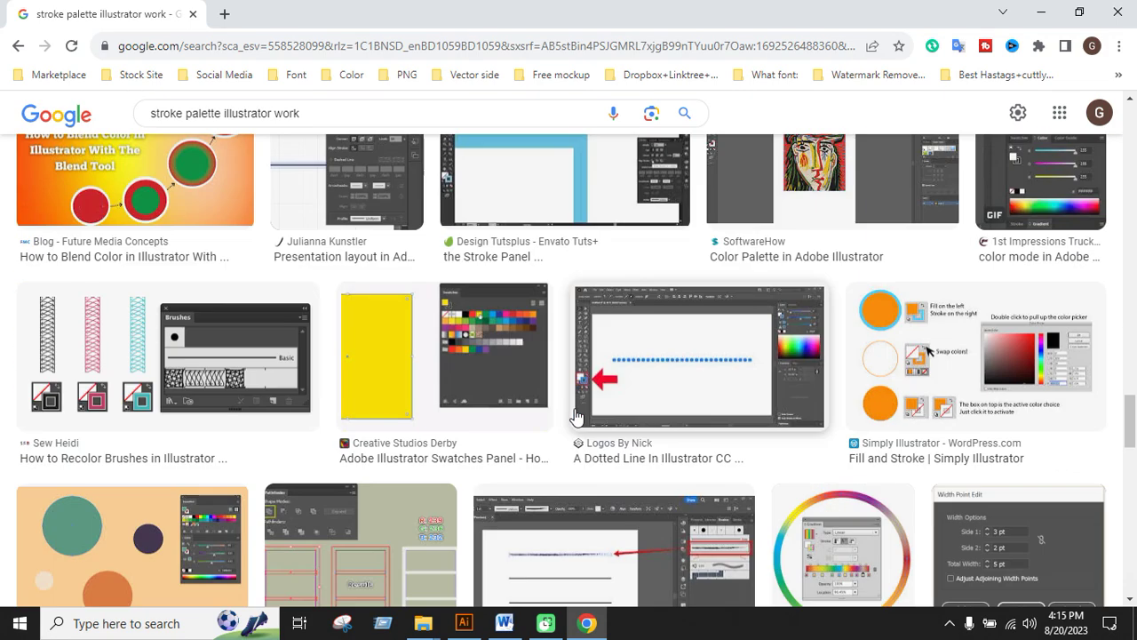
pyautogui.scroll(-2, 576, 415)
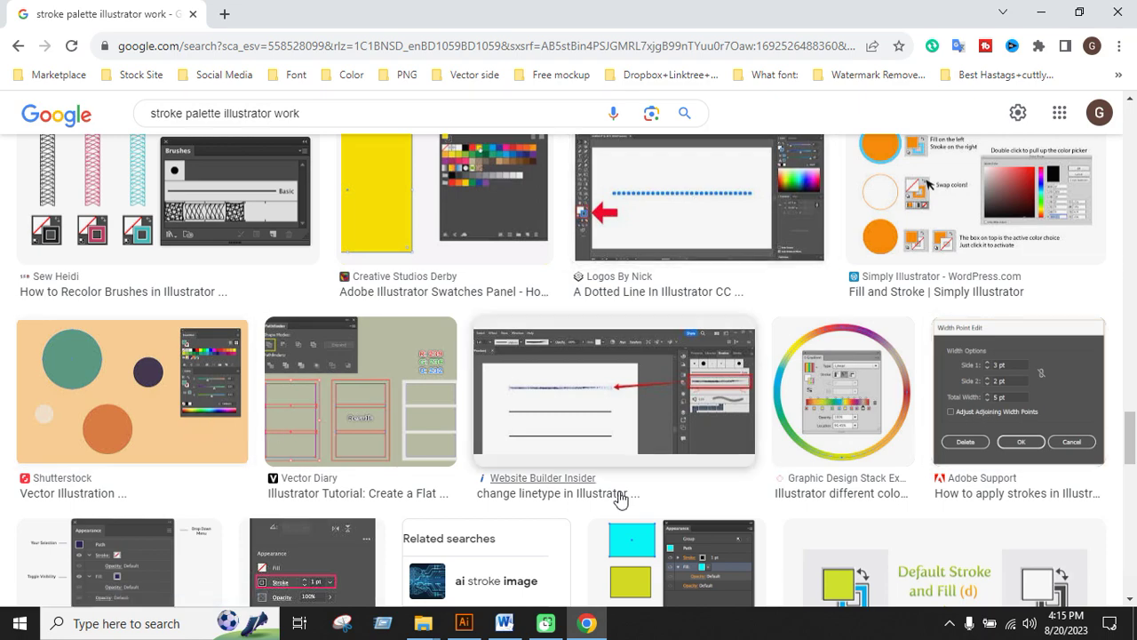
pyautogui.scroll(-4, 586, 479)
pyautogui.scroll(-3, 586, 479)
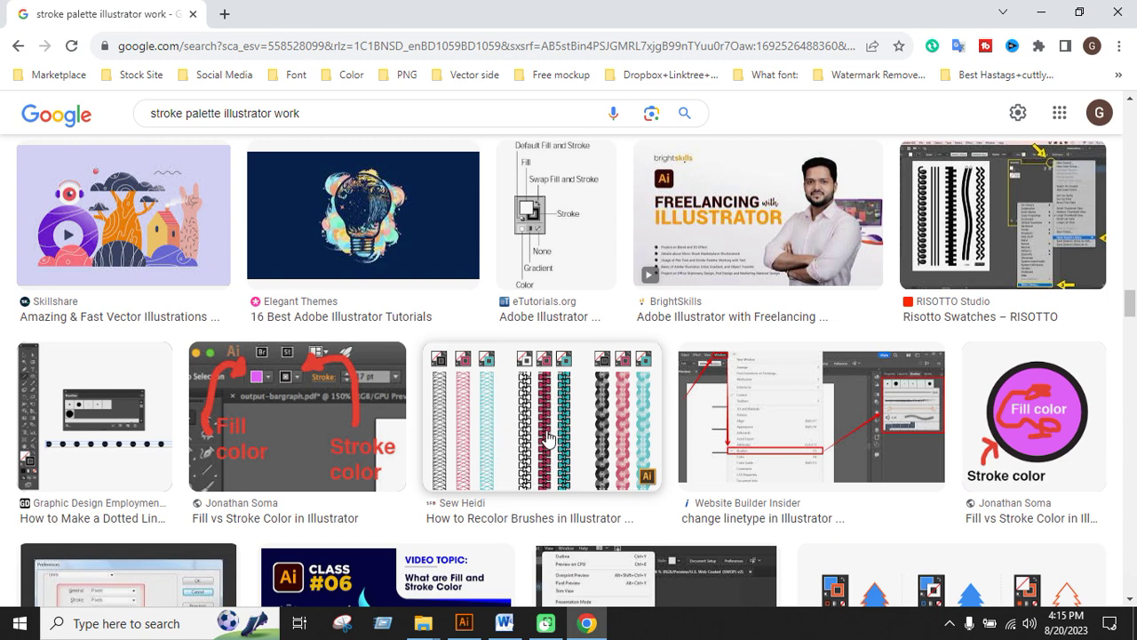
pyautogui.scroll(-4, 542, 417)
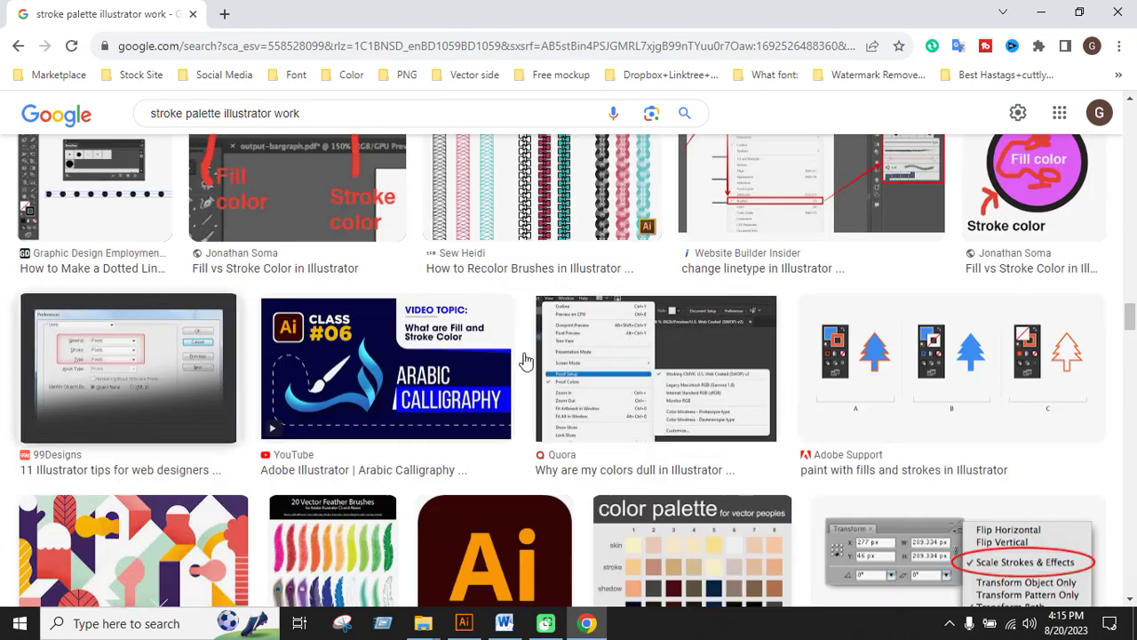
pyautogui.scroll(-2, 502, 517)
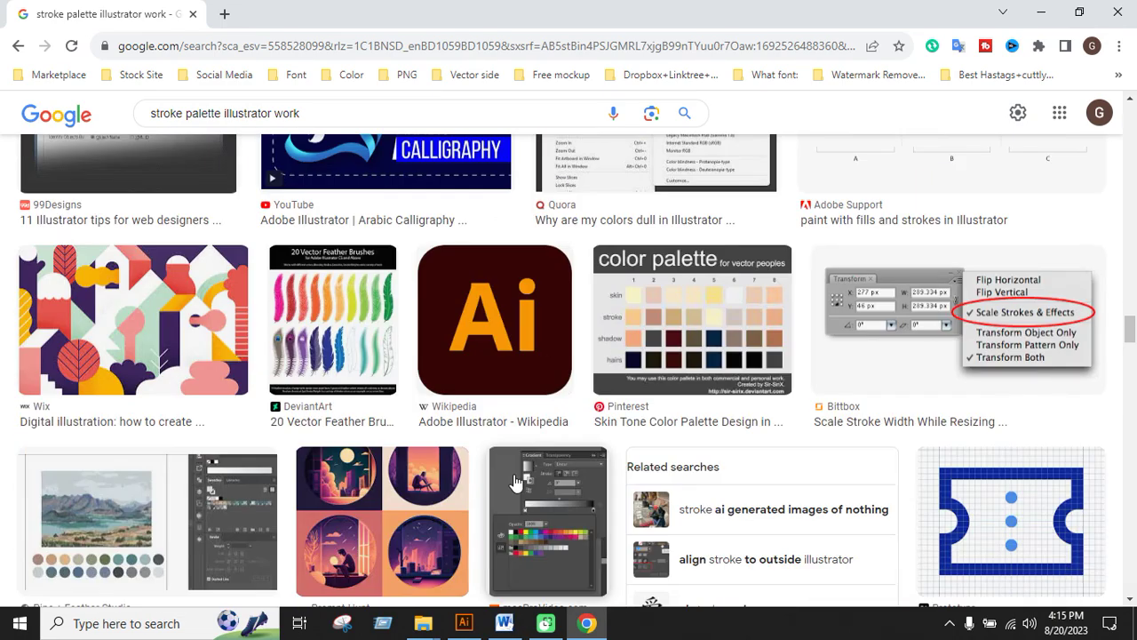
pyautogui.scroll(-3, 515, 480)
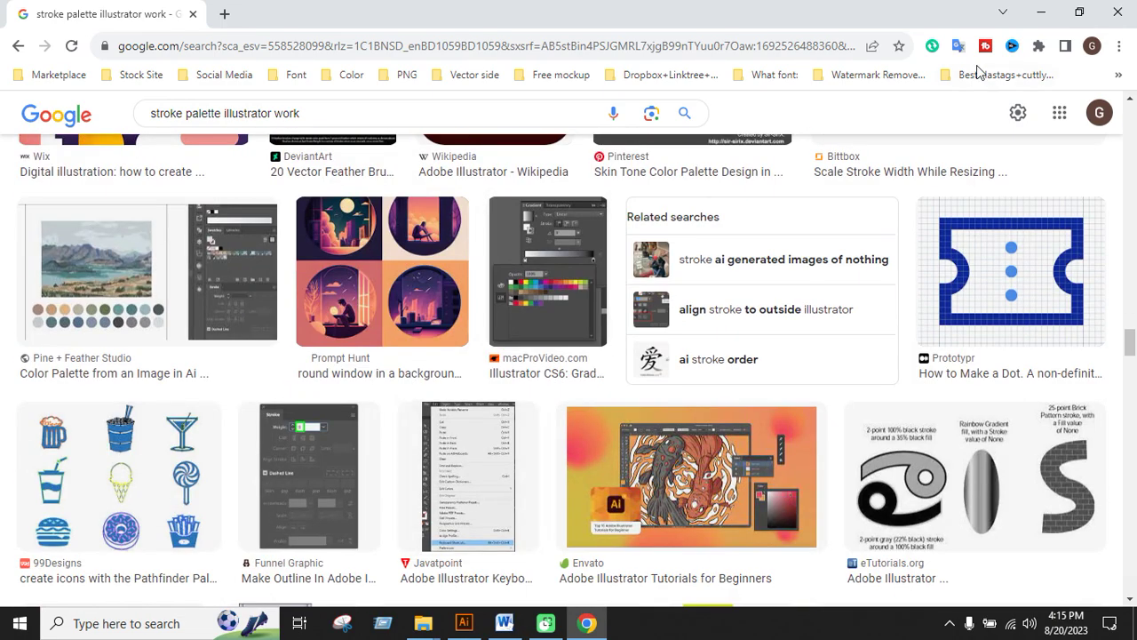
pyautogui.click(1040, 12)
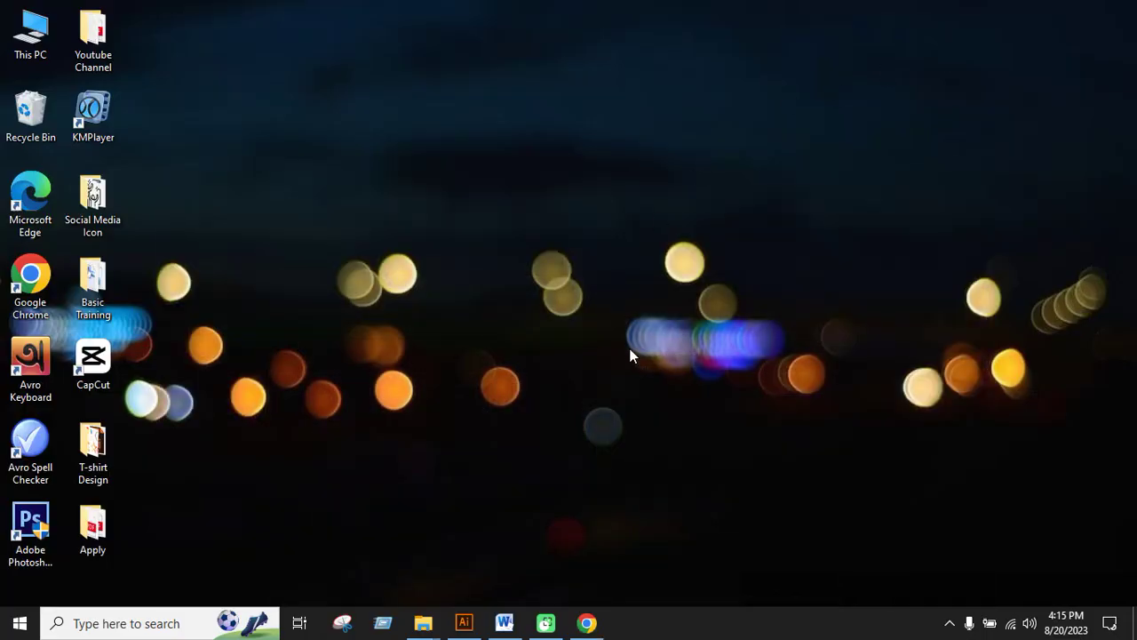
# Step: Restore Class Module.docx and place the cursor after the 'Align Palette' bullet
pyautogui.click(504, 621)
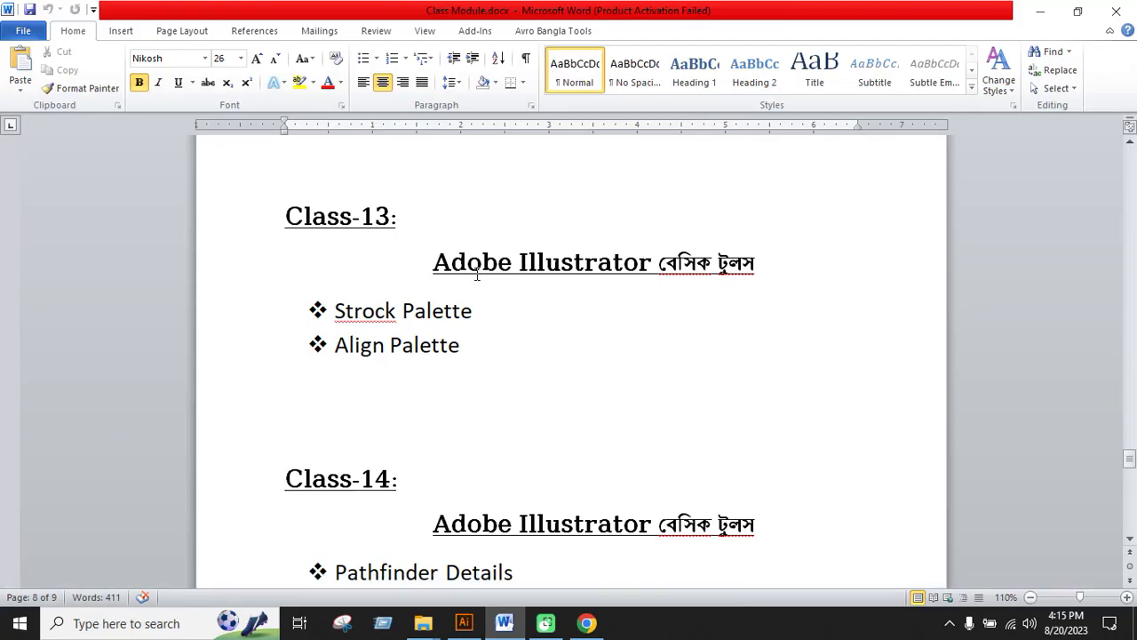
pyautogui.click(491, 350)
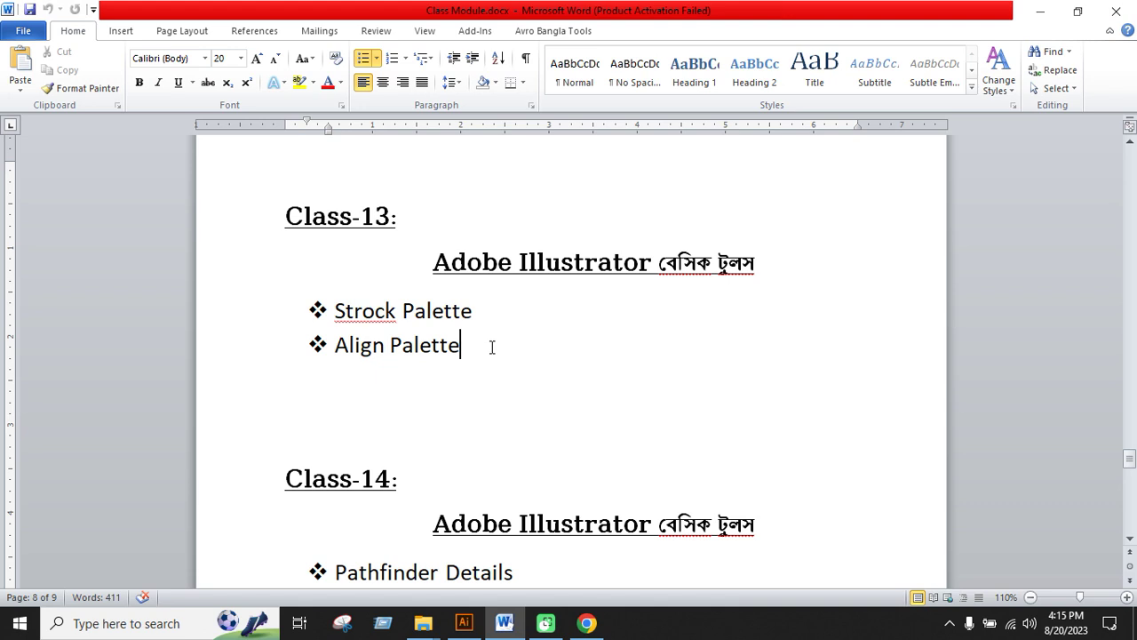